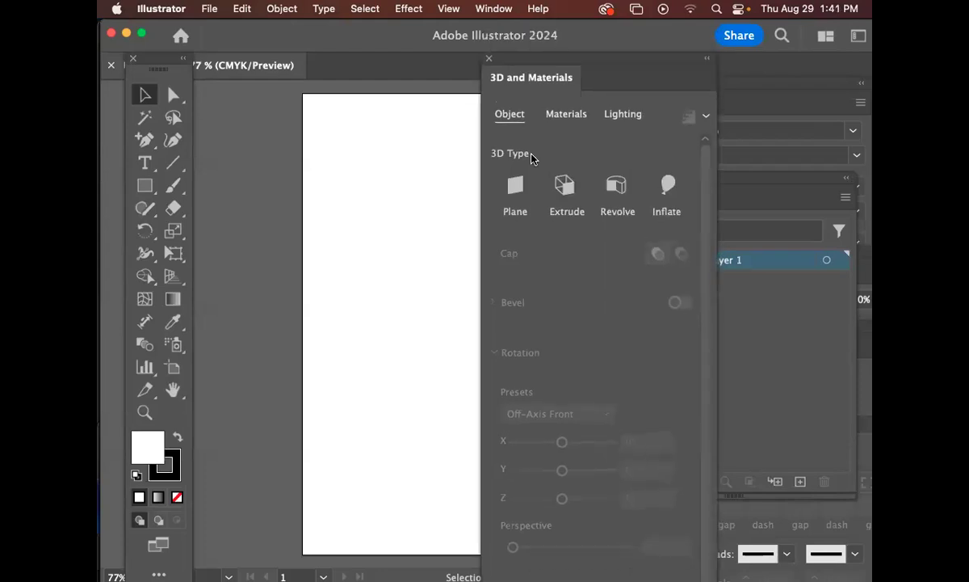
Open the Pathfinder panel and arrange it with the Layers, Color and 3D and Materials panels around the artboard's edge
left_click_drag(644, 191, 622, 73)
left_click_drag(781, 400, 832, 409)
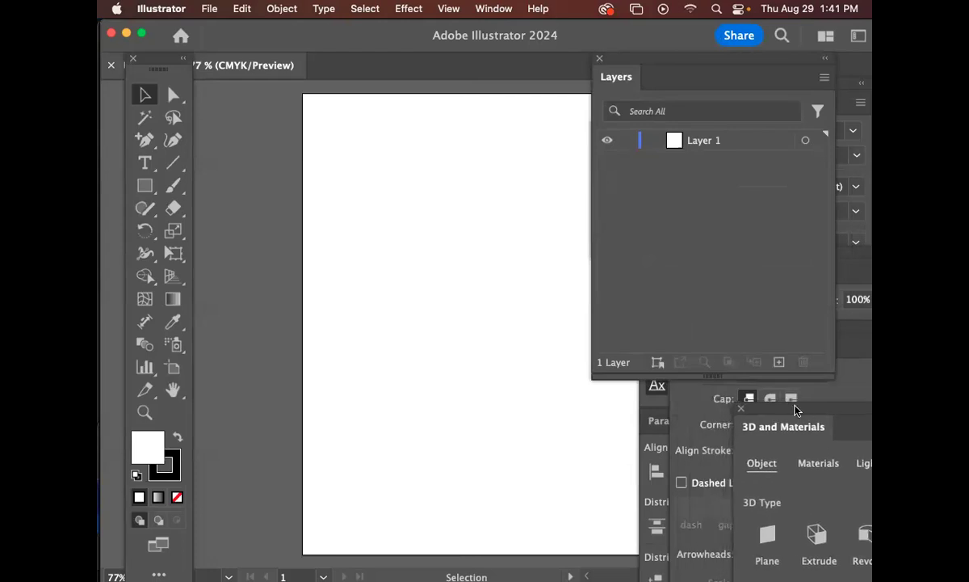
left_click(479, 8)
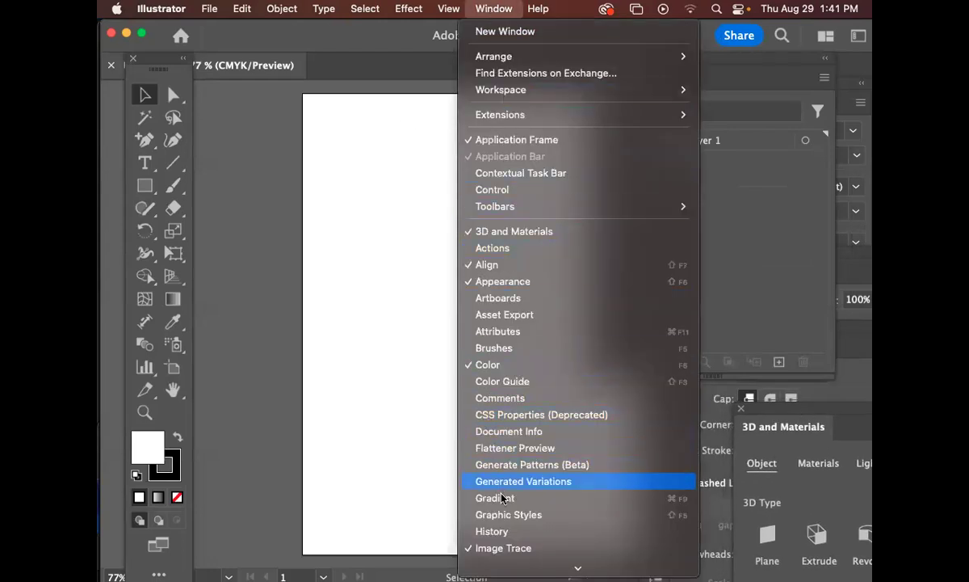
scroll(493, 568, "down", 10)
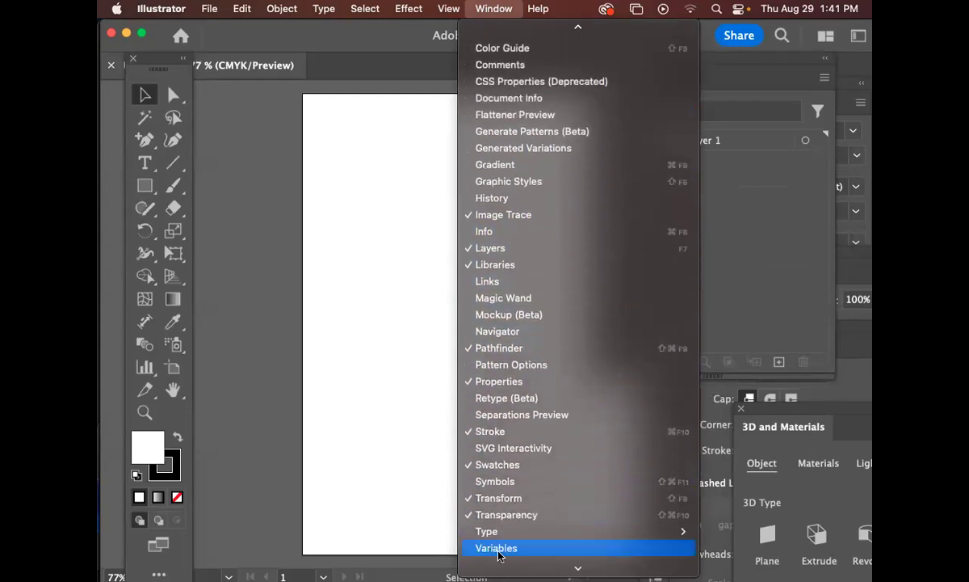
left_click(500, 347)
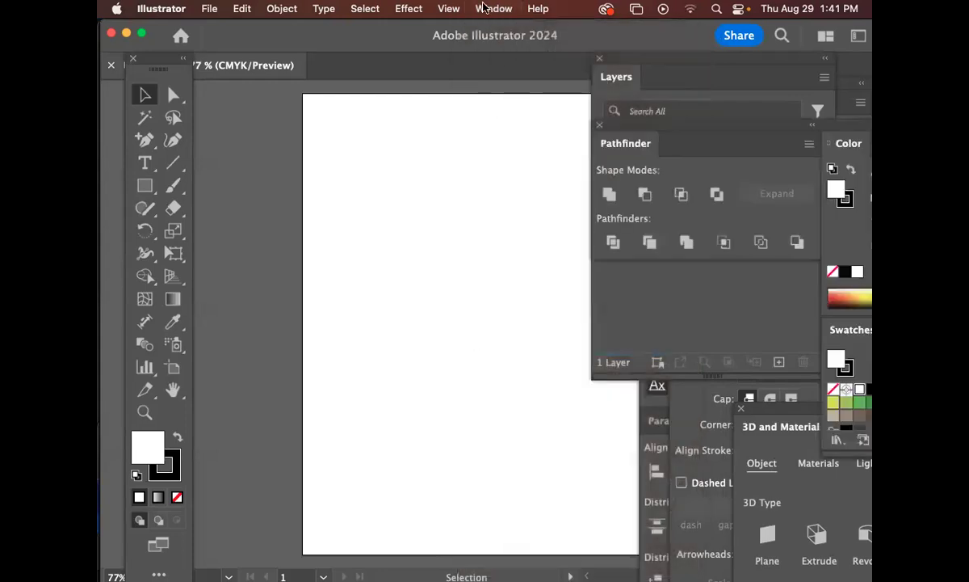
left_click_drag(828, 144, 632, 411)
left_click_drag(643, 127, 656, 193)
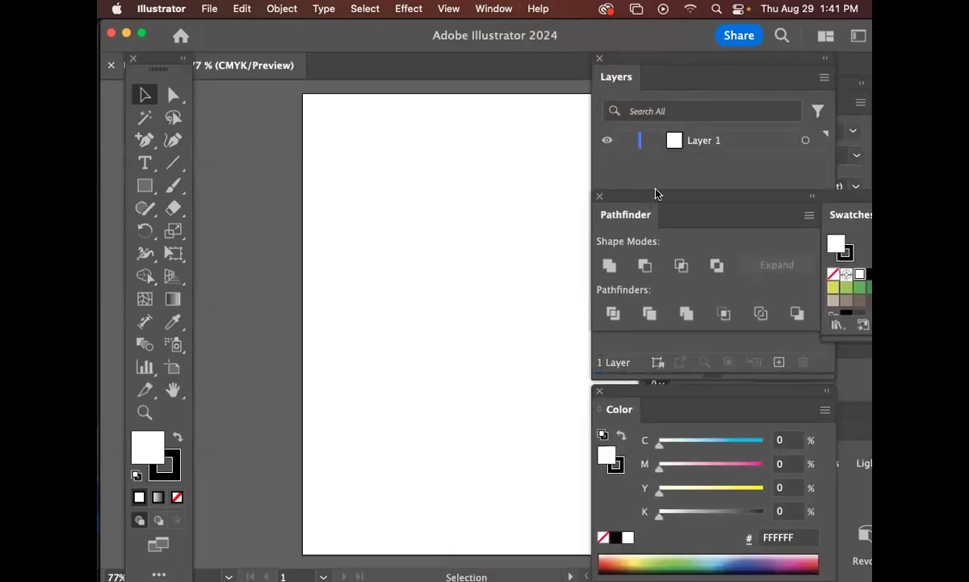
Separate the Character panel, stack the Align panel with Pathfinder, and detach the Paragraph panel from that group
left_click(861, 99)
left_click_drag(783, 87, 477, 54)
left_click_drag(421, 397, 257, 454)
left_click_drag(381, 392, 747, 203)
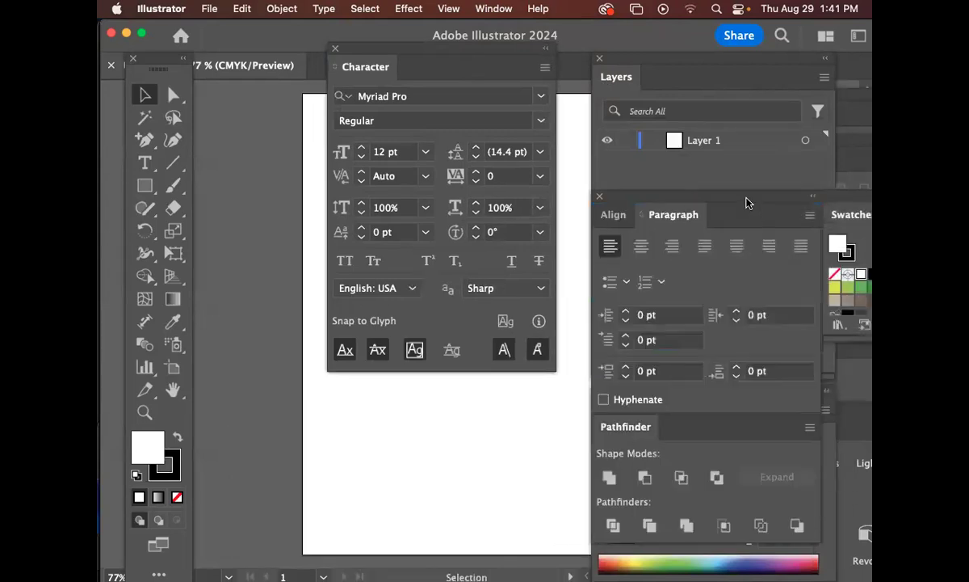
left_click(614, 215)
left_click_drag(675, 217, 812, 416)
Combine the Character, Layers and Pathfinder panels into one tabbed group and place it above the Align panel
left_click_drag(420, 59, 684, 68)
left_click_drag(612, 68, 680, 67)
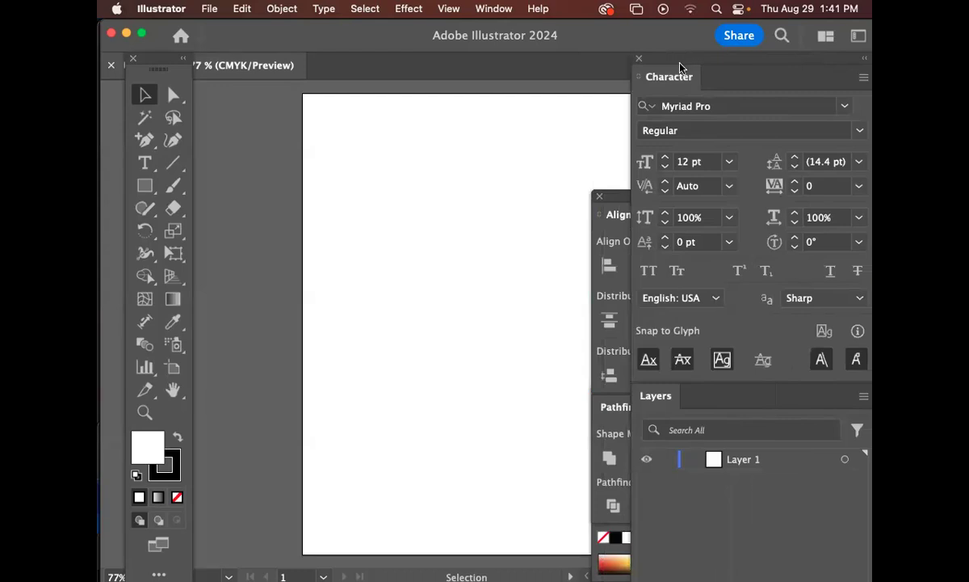
left_click_drag(693, 403, 751, 89)
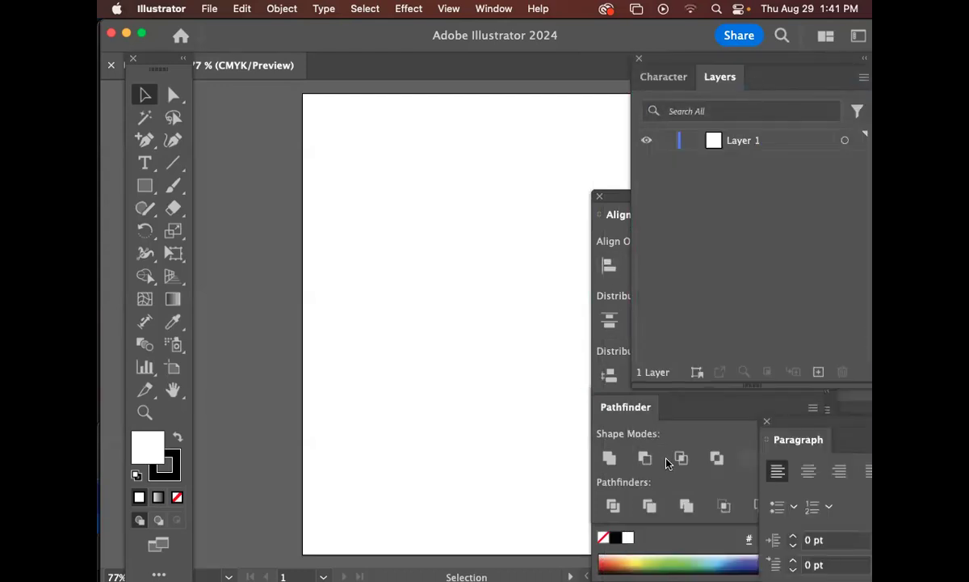
left_click_drag(643, 407, 780, 83)
left_click_drag(677, 63, 638, 85)
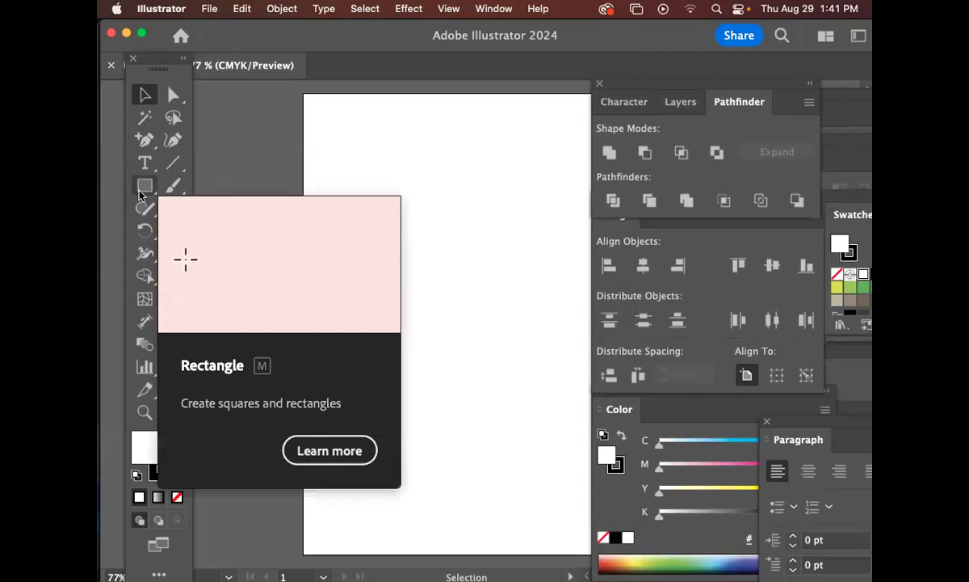
mouse_move(436, 569)
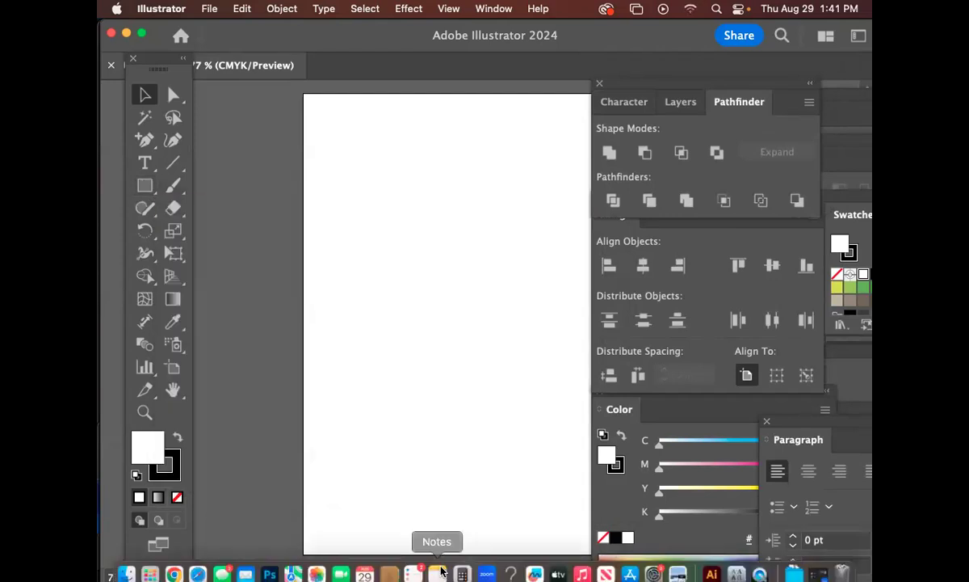
left_click(201, 569)
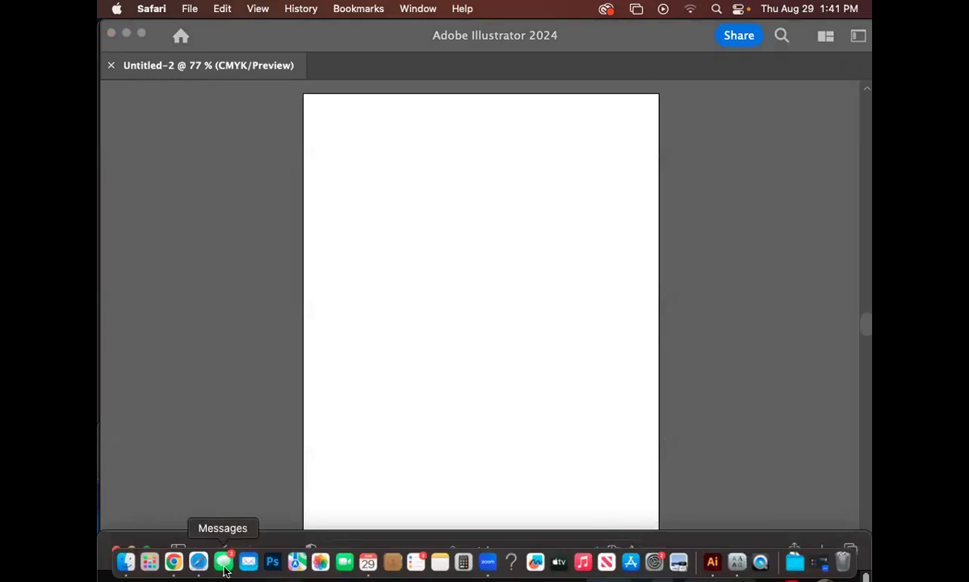
left_click(225, 568)
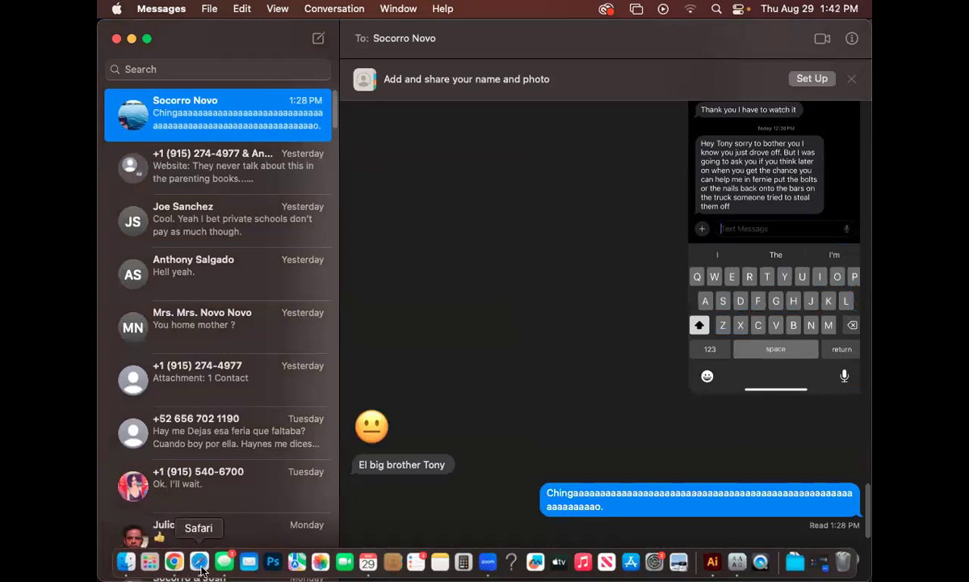
left_click(199, 563)
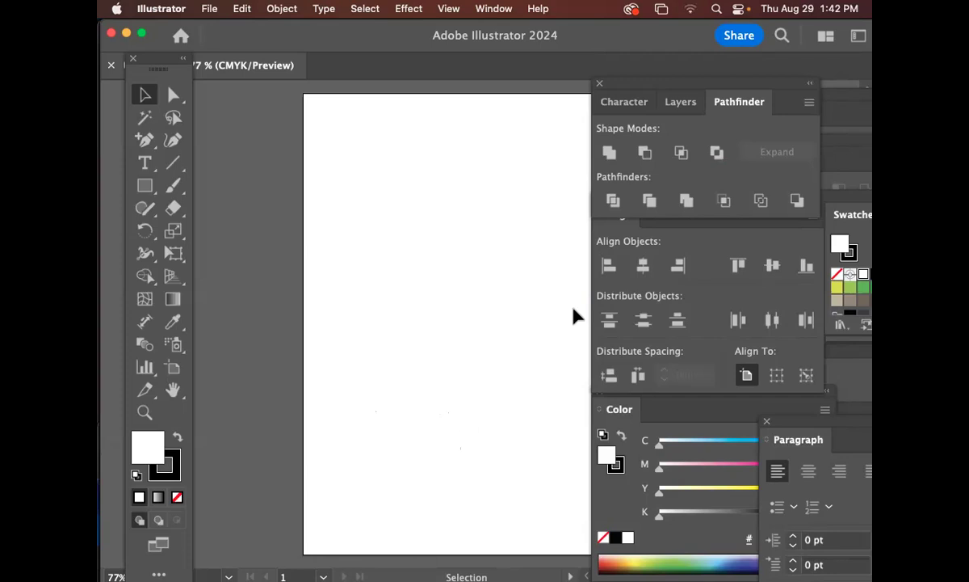
Show the Character settings in the combined panel group and reposition the group clear of the artboard
left_click_drag(670, 87, 660, 126)
left_click(616, 141)
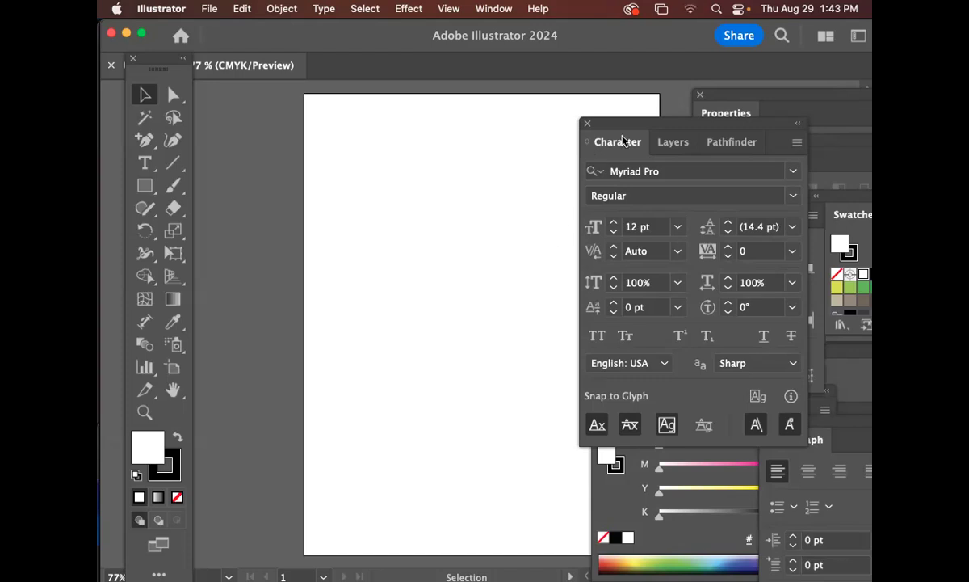
left_click_drag(620, 122, 656, 79)
left_click_drag(575, 145, 475, 162)
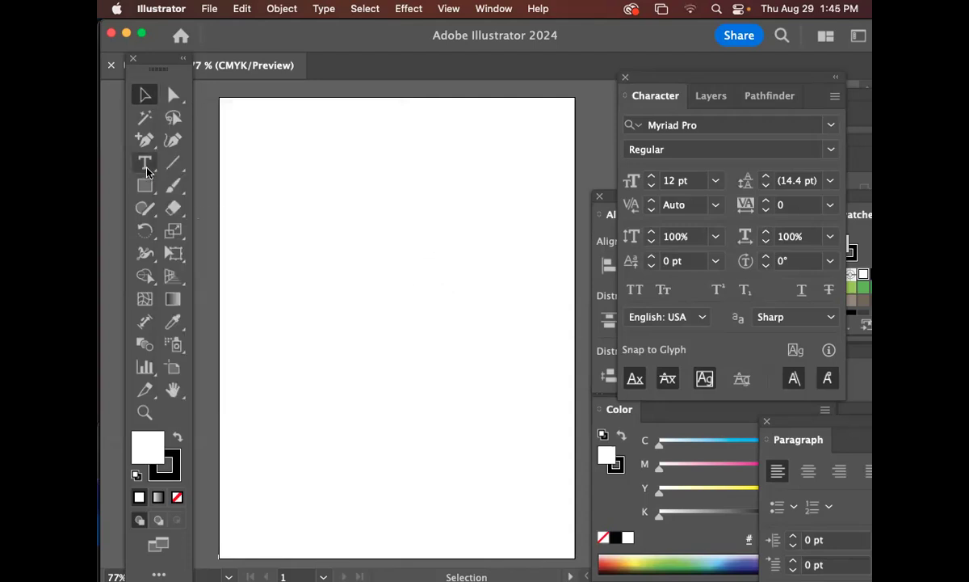
Rename Layer 1 as "thank"
left_click(146, 167)
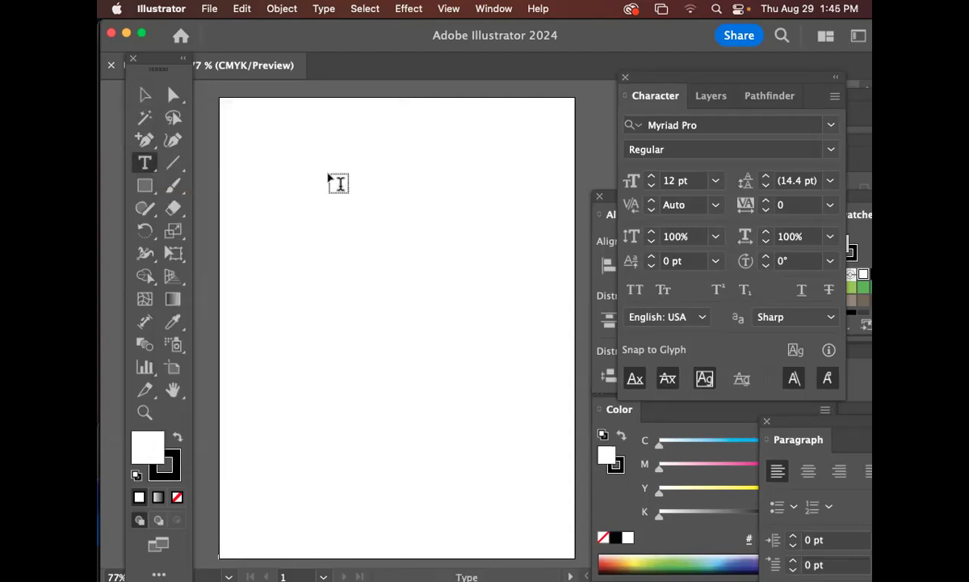
left_click(713, 100)
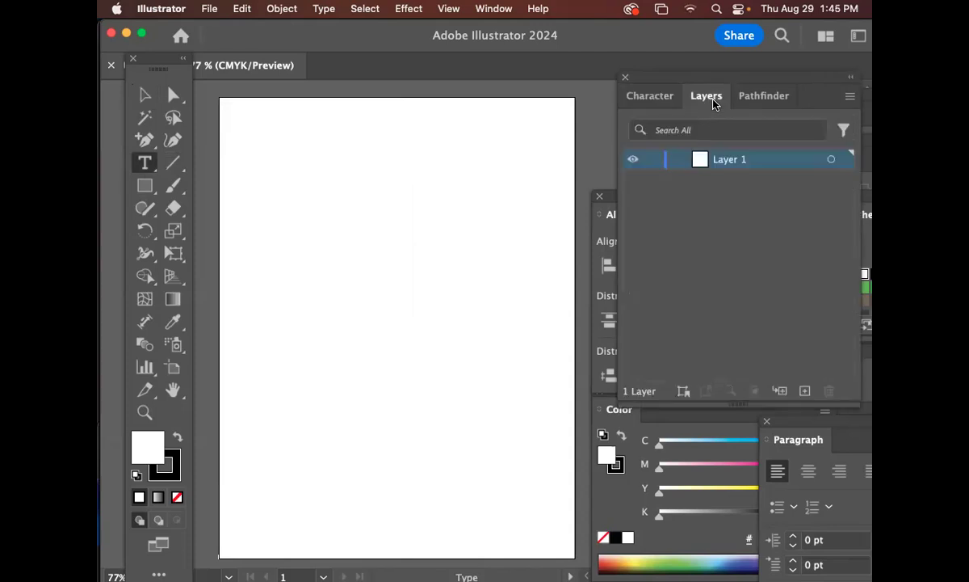
double_click(737, 159)
type("thank")
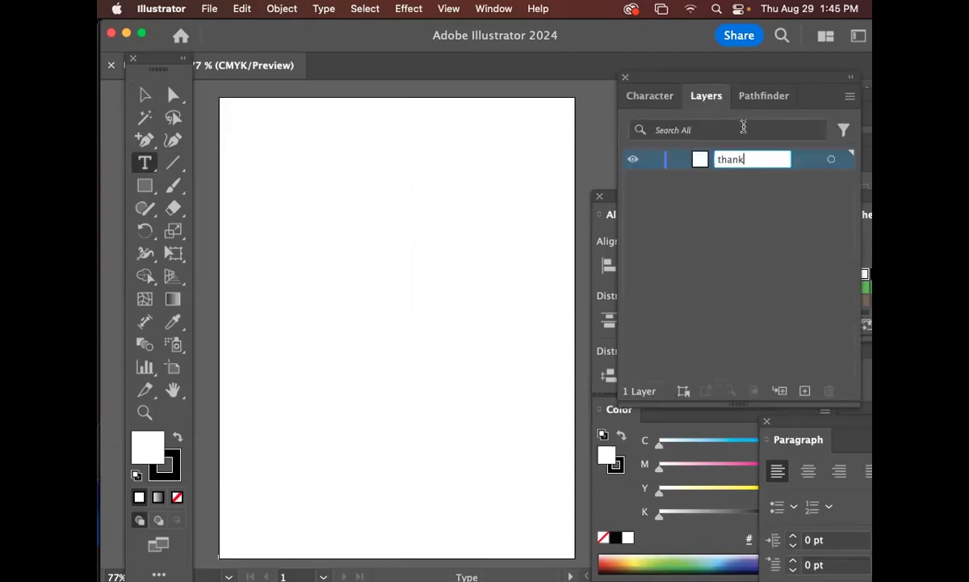
Create a new layer named "you" and move the "thank" layer above it
left_click(848, 96)
left_click(845, 98)
double_click(775, 160)
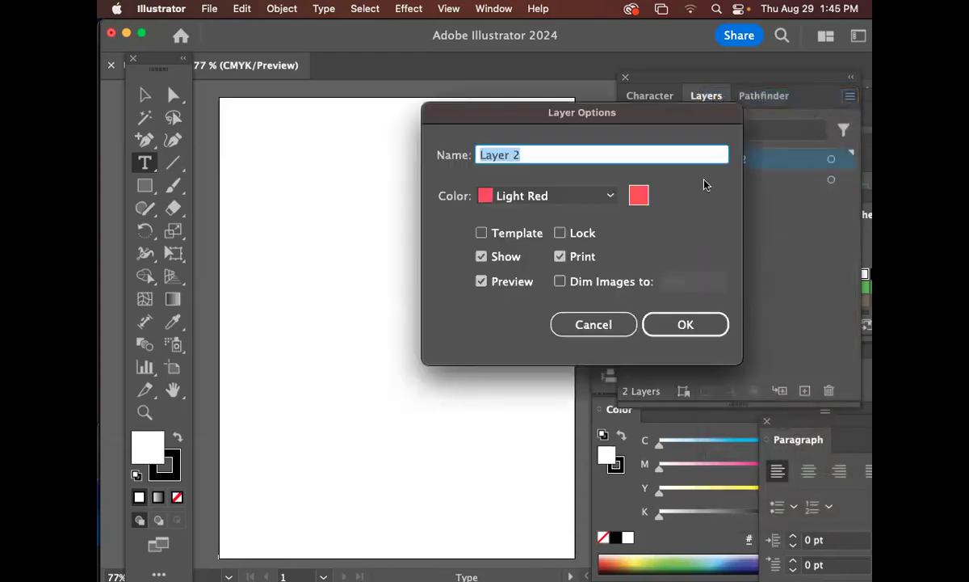
key("BackSpace")
type("you")
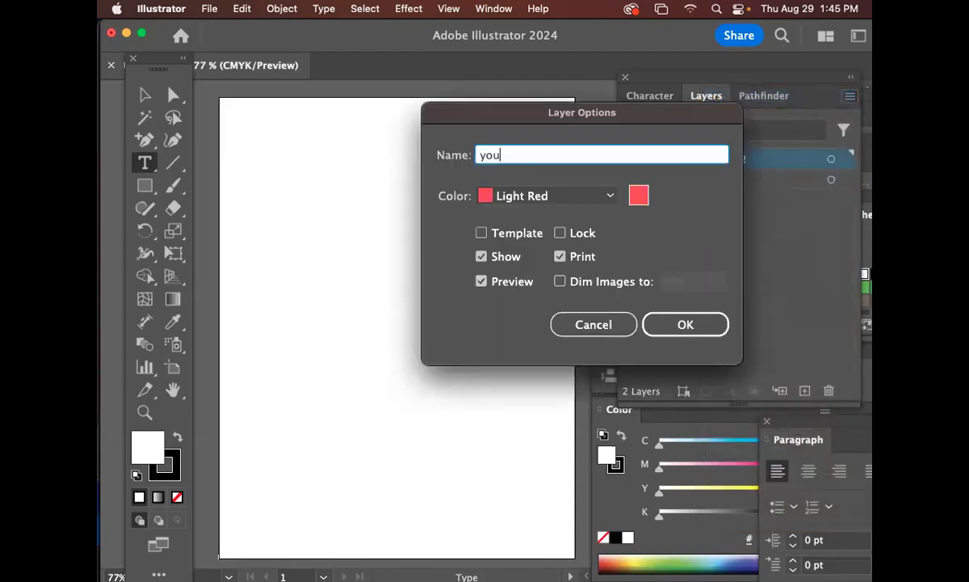
left_click(686, 324)
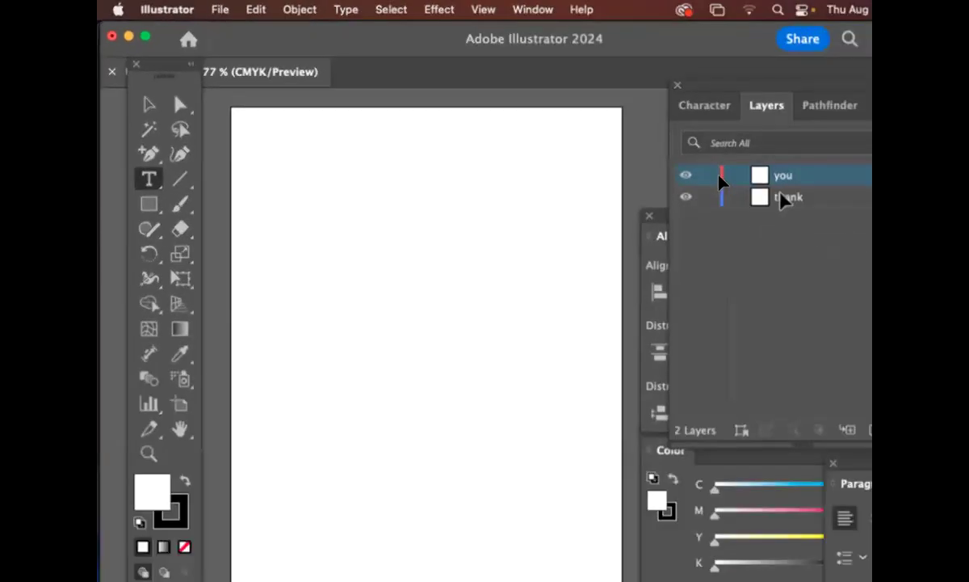
left_click(837, 199)
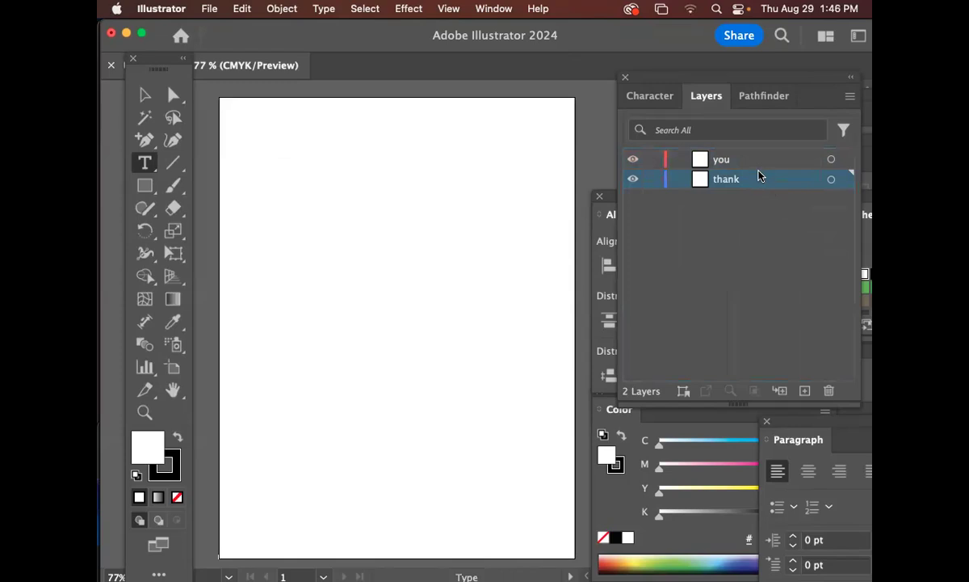
left_click_drag(759, 180, 758, 153)
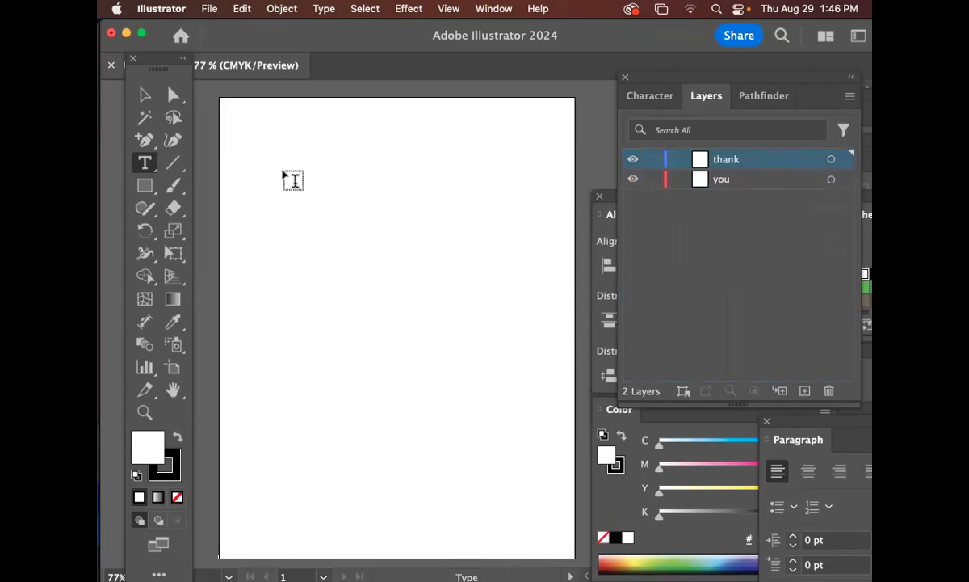
left_click_drag(270, 162, 544, 290)
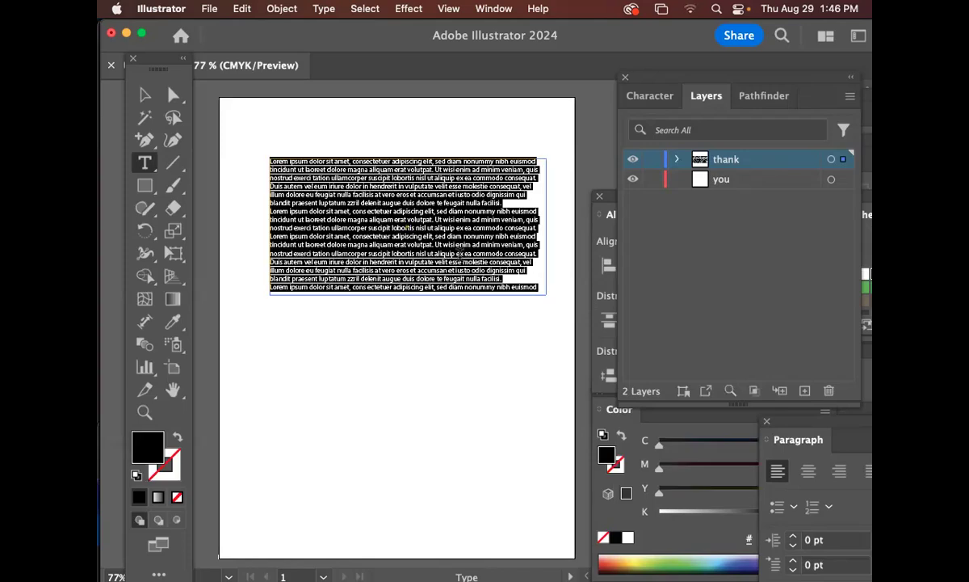
key("BackSpace")
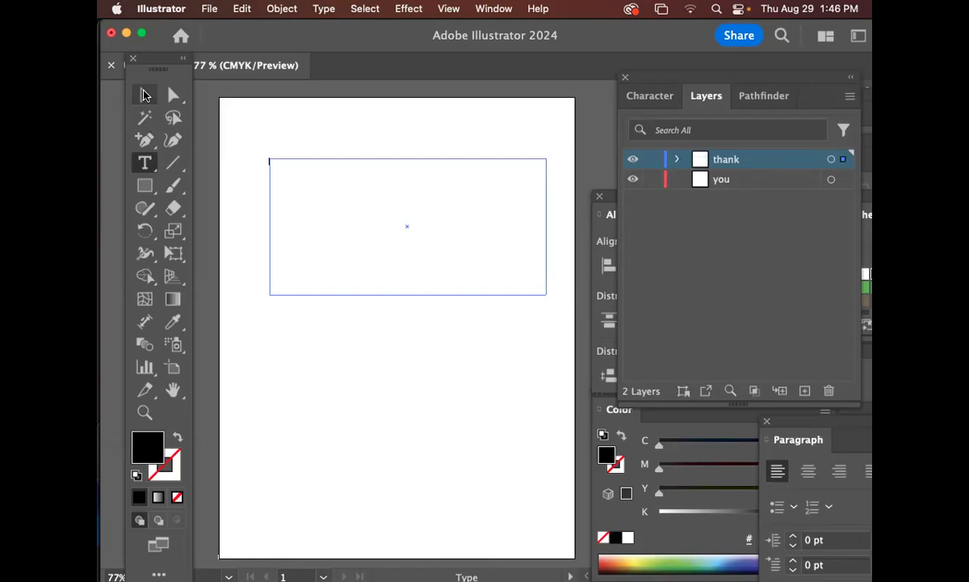
left_click(144, 95)
key("BackSpace")
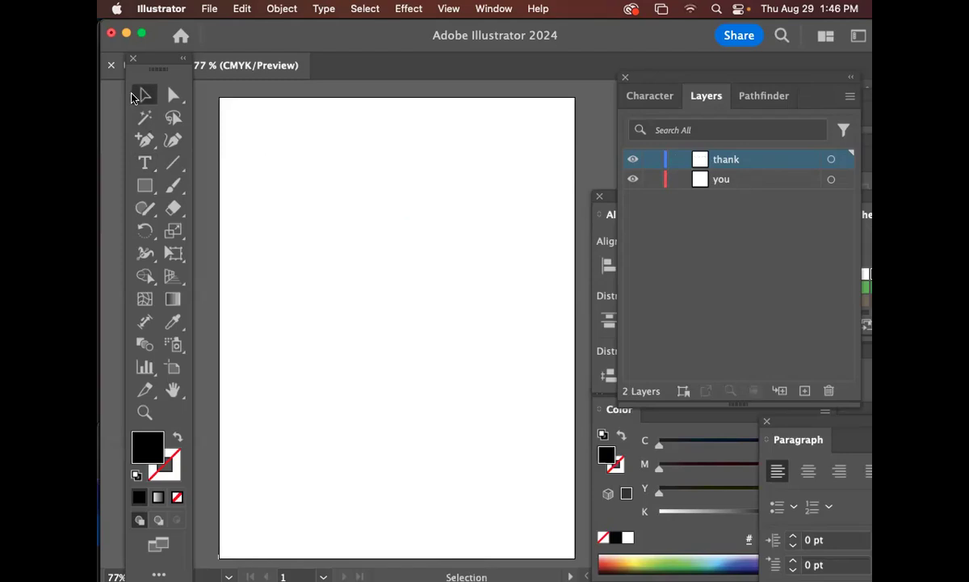
Add the point text "THANK" in the upper part of the artboard on the "thank" layer
left_click(144, 162)
left_click(286, 175)
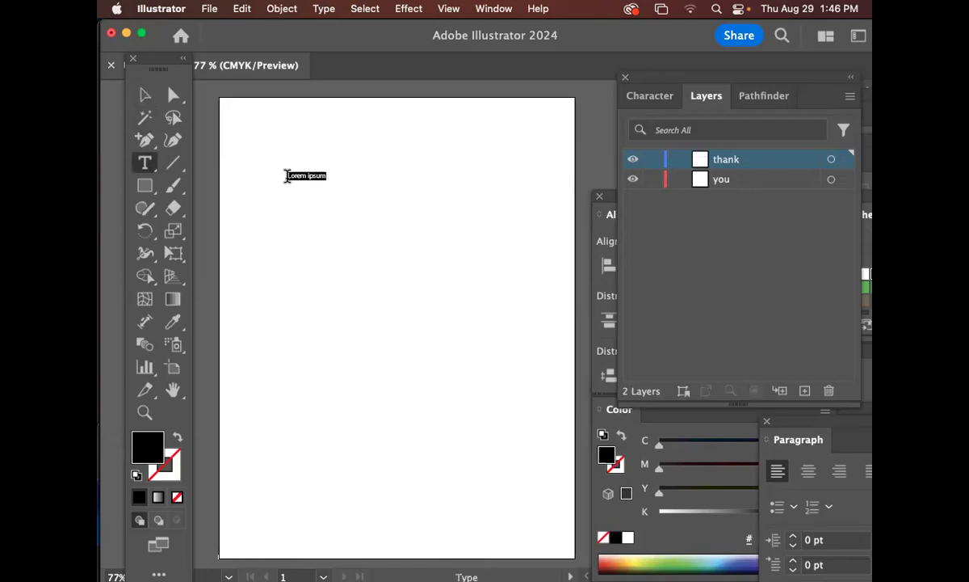
type("THAN")
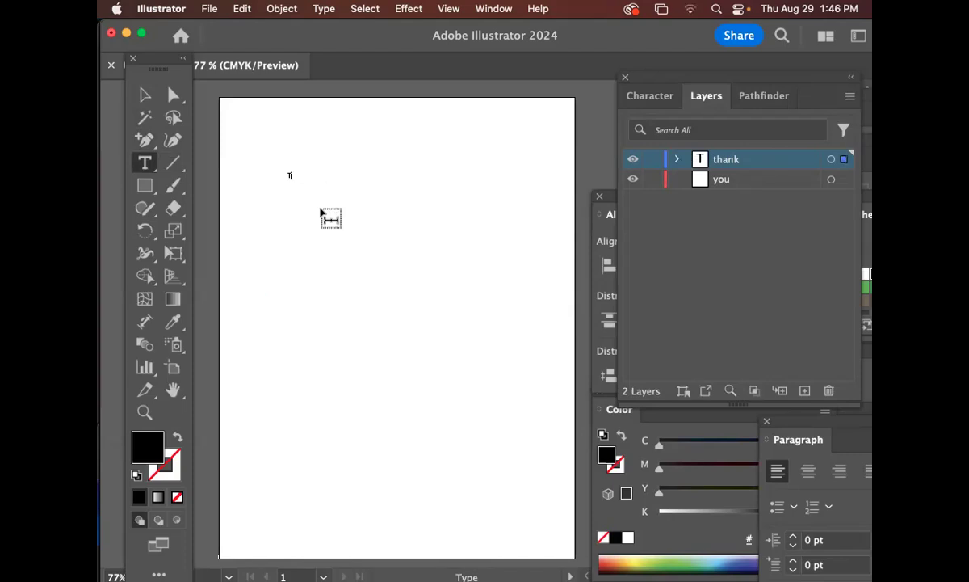
type("K")
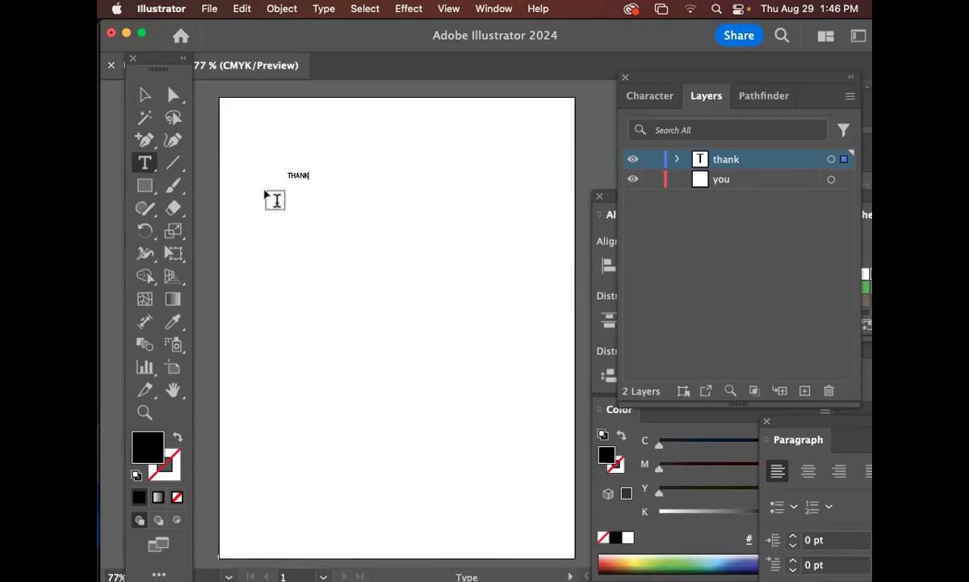
Scale the THANK text up to about 101 pt and position it near the artboard's upper edge
left_click(144, 95)
left_click_drag(310, 183, 400, 233)
key("super+z")
left_click(400, 226)
left_click(398, 174)
Duplicate the THANK text directly below the original
left_click_drag(396, 173, 396, 236)
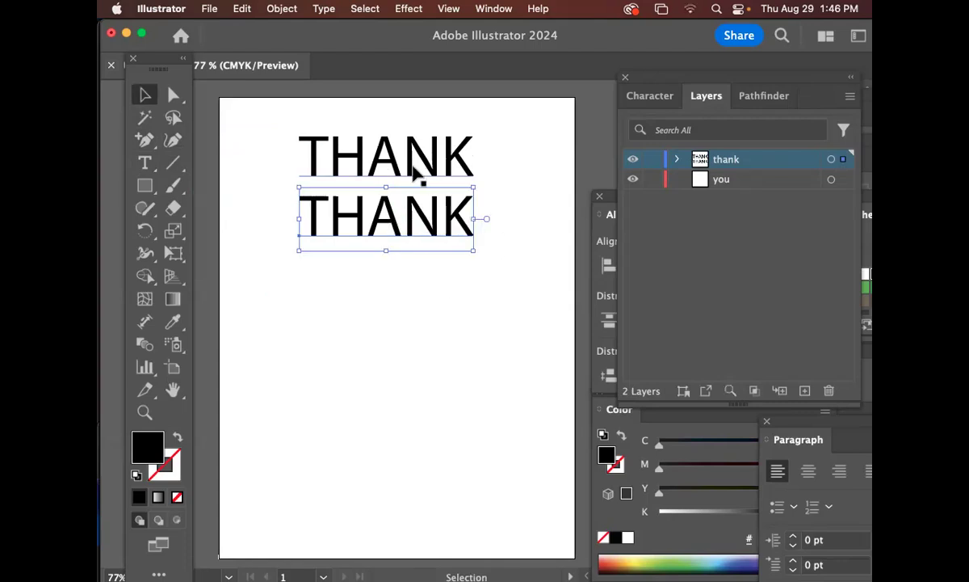
key("super+z")
left_click_drag(422, 180, 422, 237)
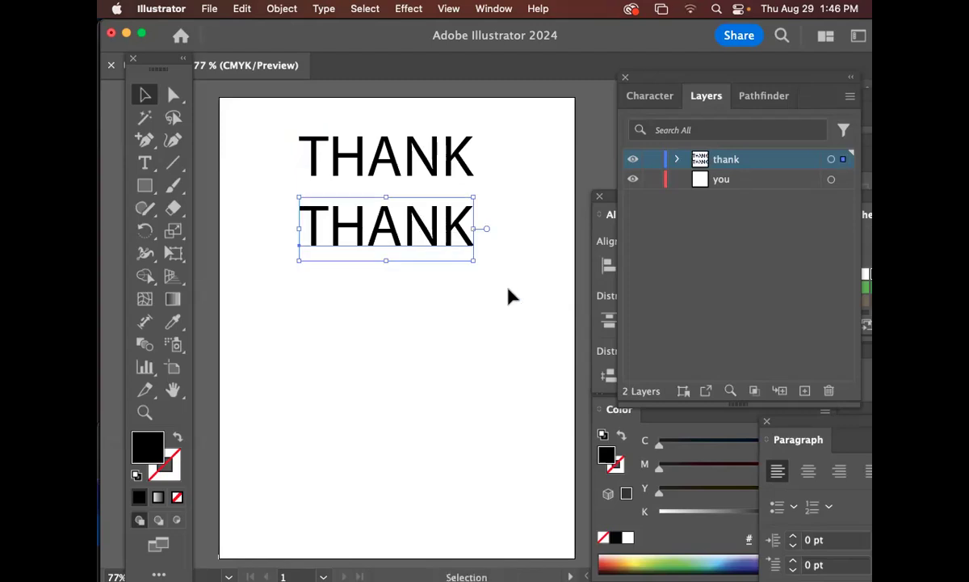
Convert the lower THANK copy to lowercase and move it closer beneath the uppercase word
left_click(323, 8)
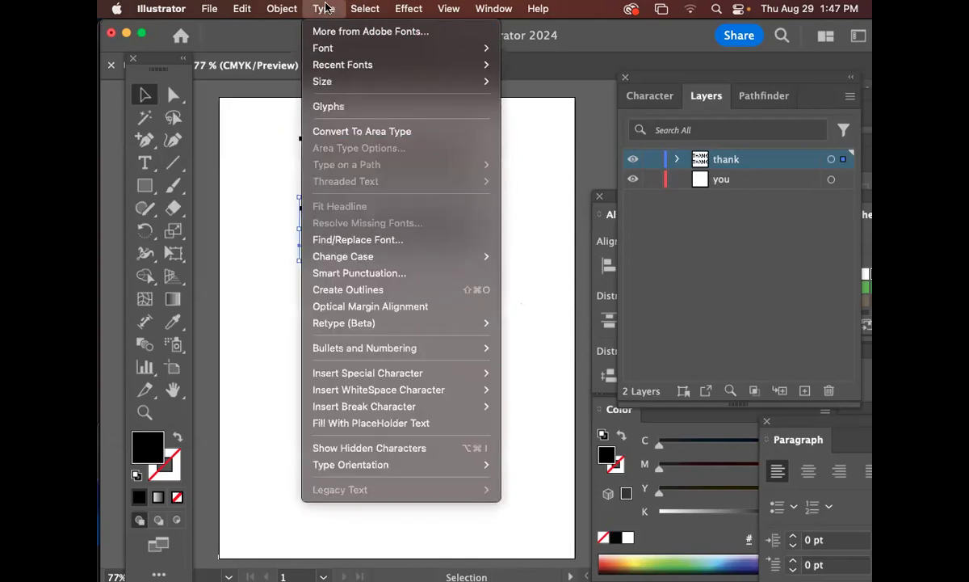
mouse_move(366, 258)
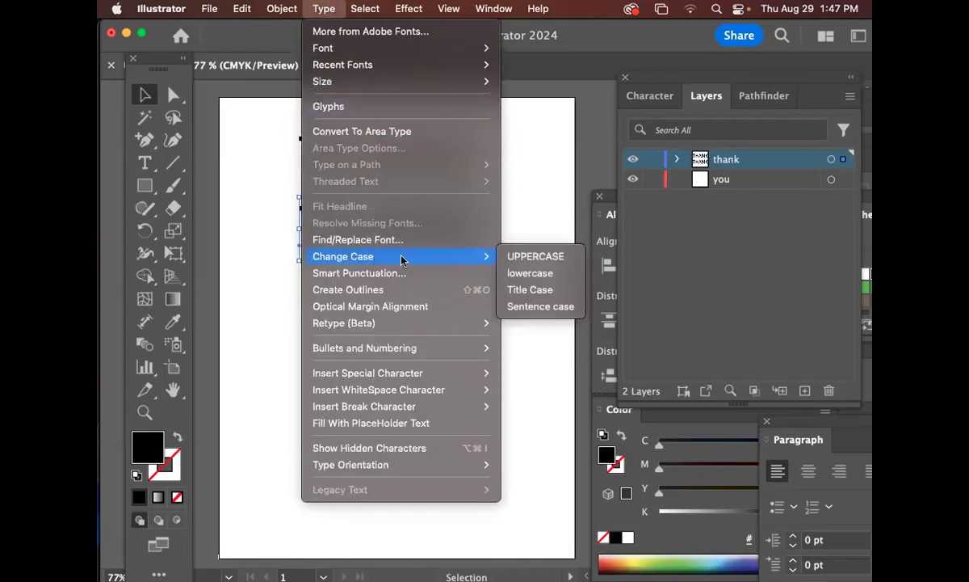
left_click(528, 277)
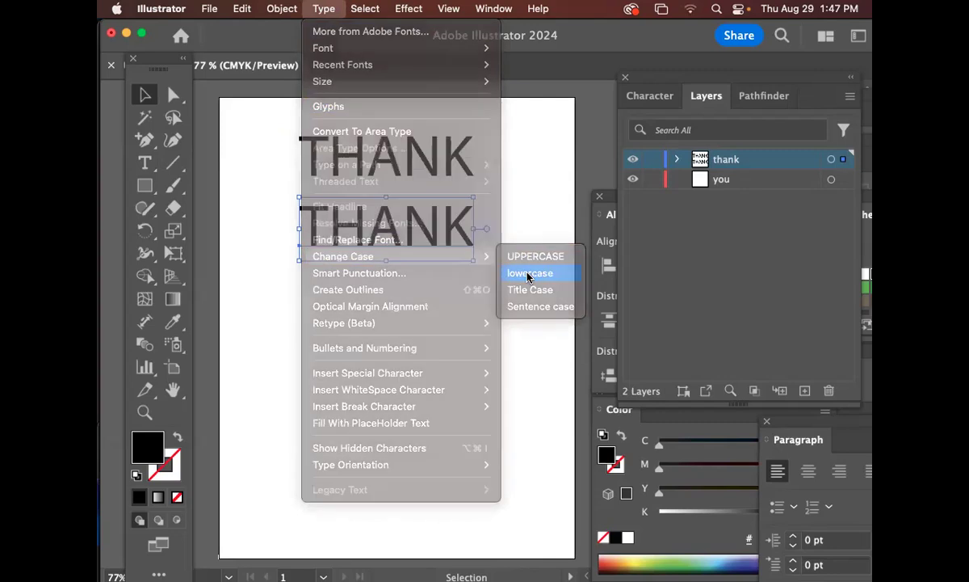
left_click_drag(416, 240, 425, 231)
Reposition the lowercase thank below the uppercase THANK, shifting it sideways under the word and widening the gap between them
left_click(654, 96)
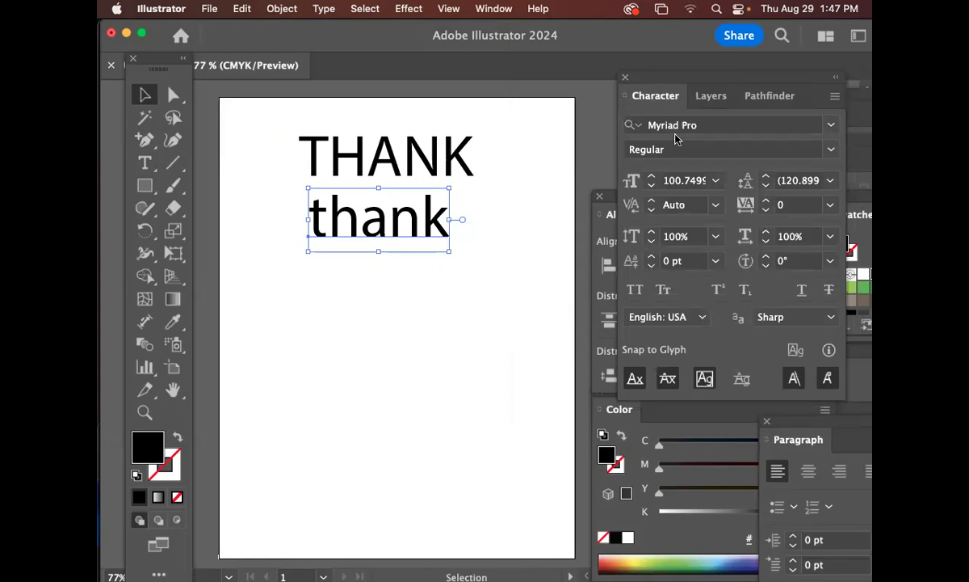
left_click(475, 257)
left_click_drag(440, 233, 448, 232)
left_click_drag(523, 267, 326, 162)
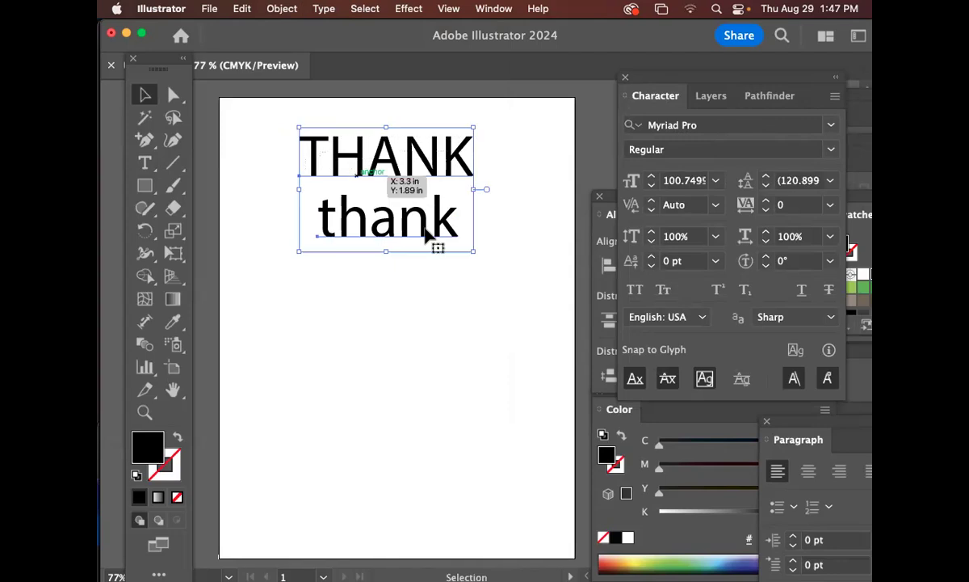
left_click(499, 276)
mouse_move(428, 216)
left_mouse_down()
mouse_move(449, 237)
mouse_move(465, 230)
mouse_move(434, 234)
left_mouse_up()
left_click(525, 324)
Set the font of both the THANK and thank texts to Always Sunny Regular
left_click_drag(524, 315, 310, 136)
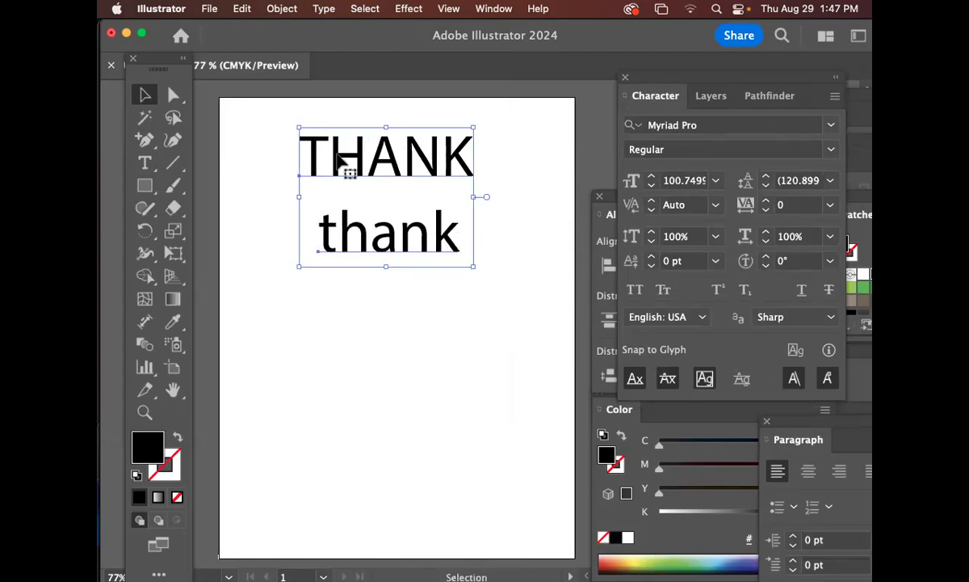
left_click(781, 123)
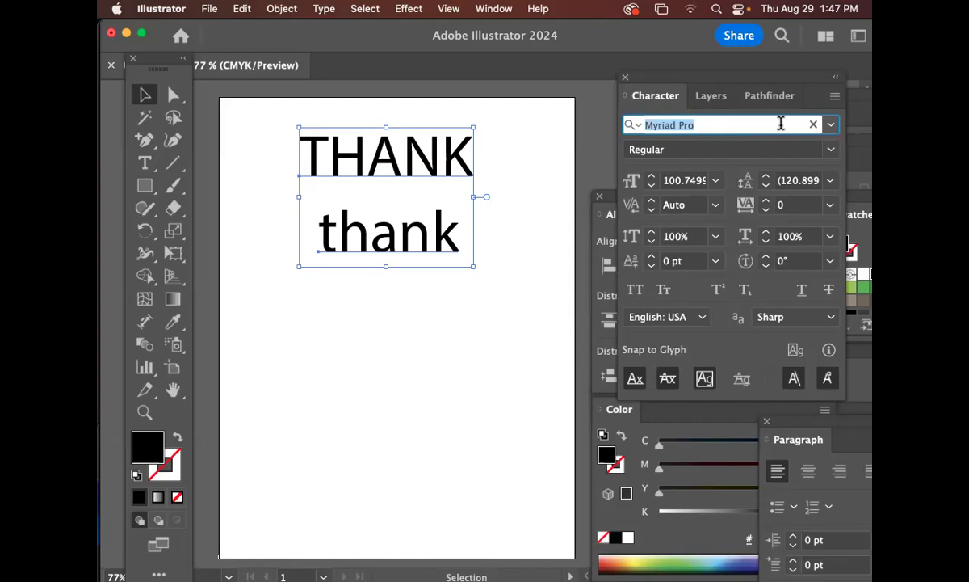
type("sunny")
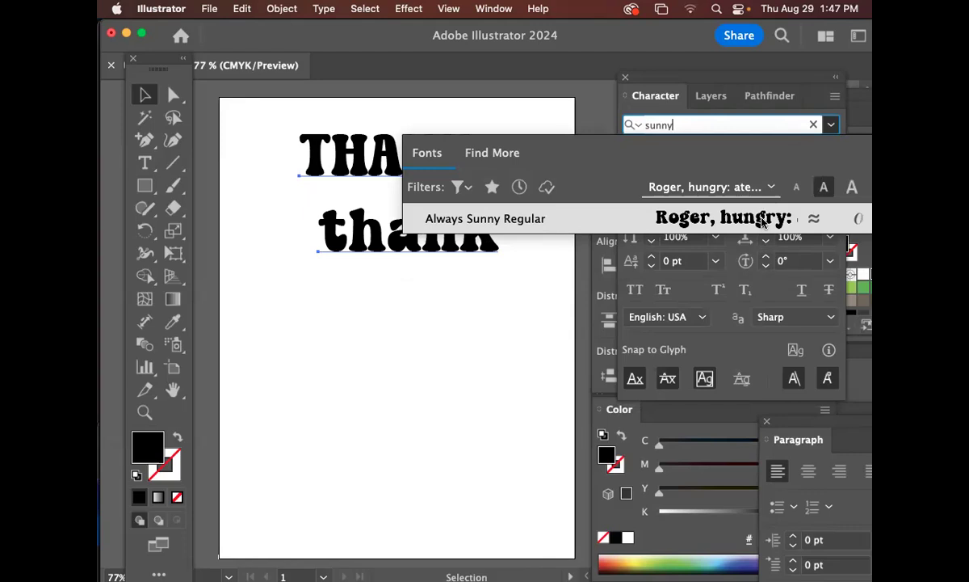
left_click(761, 220)
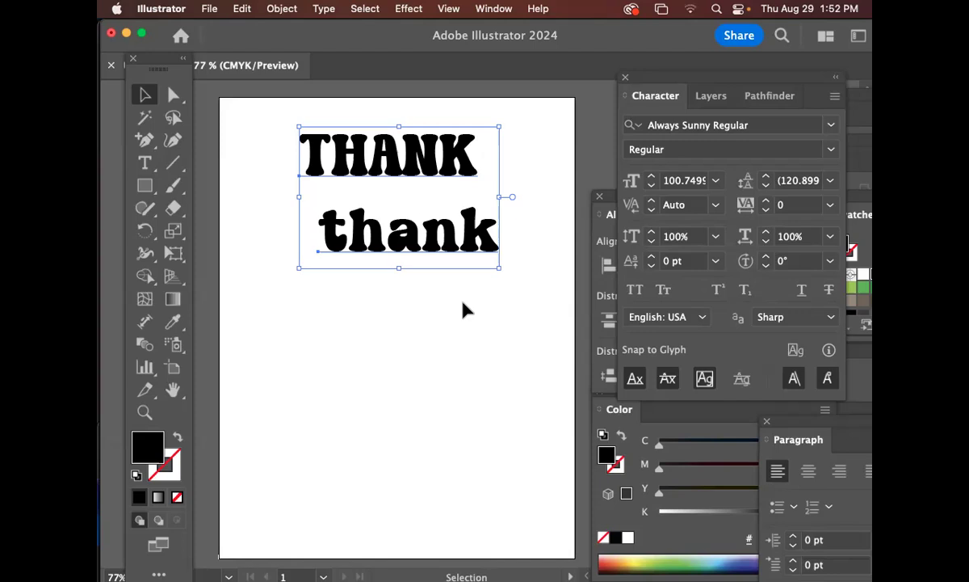
Nudge the lowercase thank slightly up and sideways so it sits better centred under THANK
left_click(477, 329)
mouse_move(443, 246)
left_mouse_down()
mouse_move(412, 259)
mouse_move(432, 240)
left_mouse_up()
left_click(489, 315)
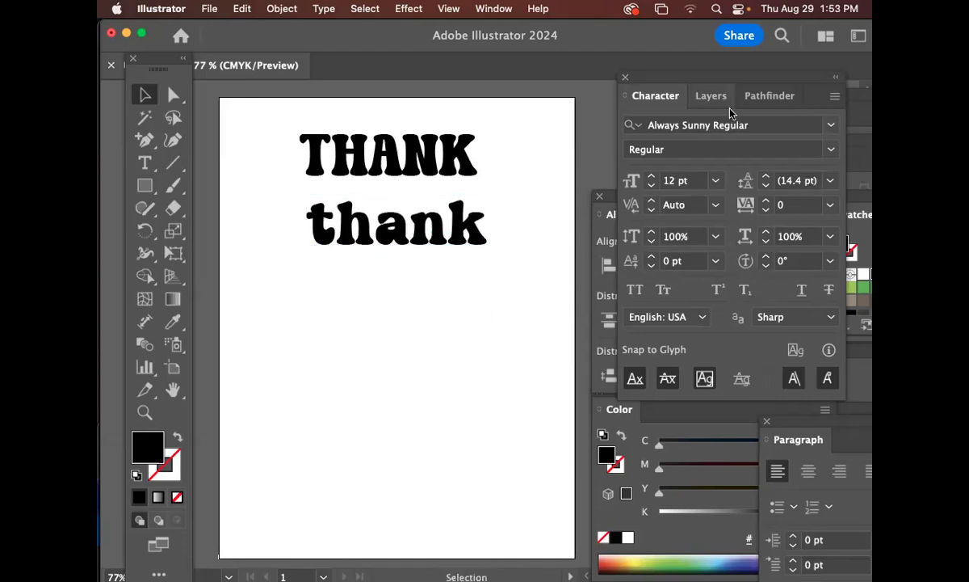
Add the point text "YOU" below the two thank words on the "you" layer
left_click(711, 95)
left_click(745, 180)
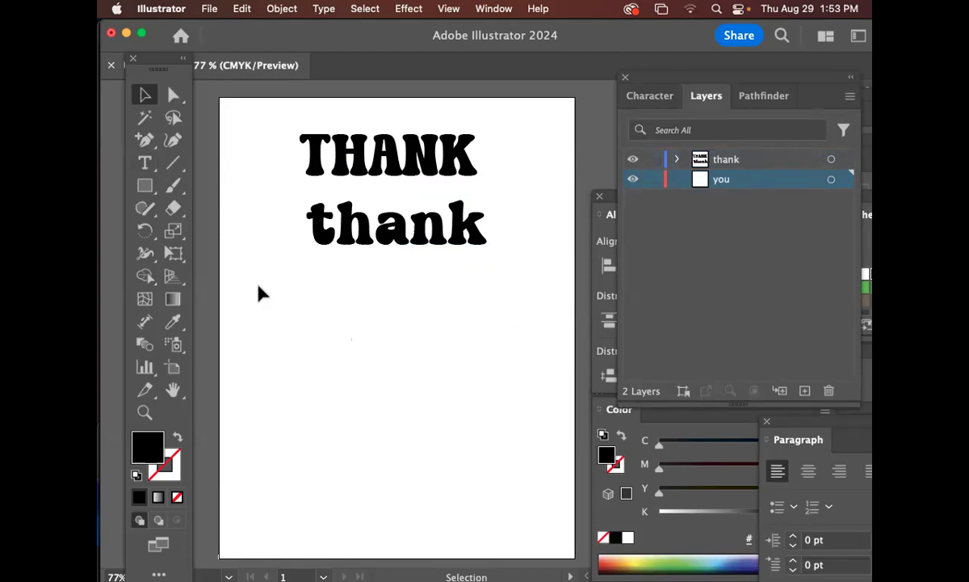
left_click(147, 167)
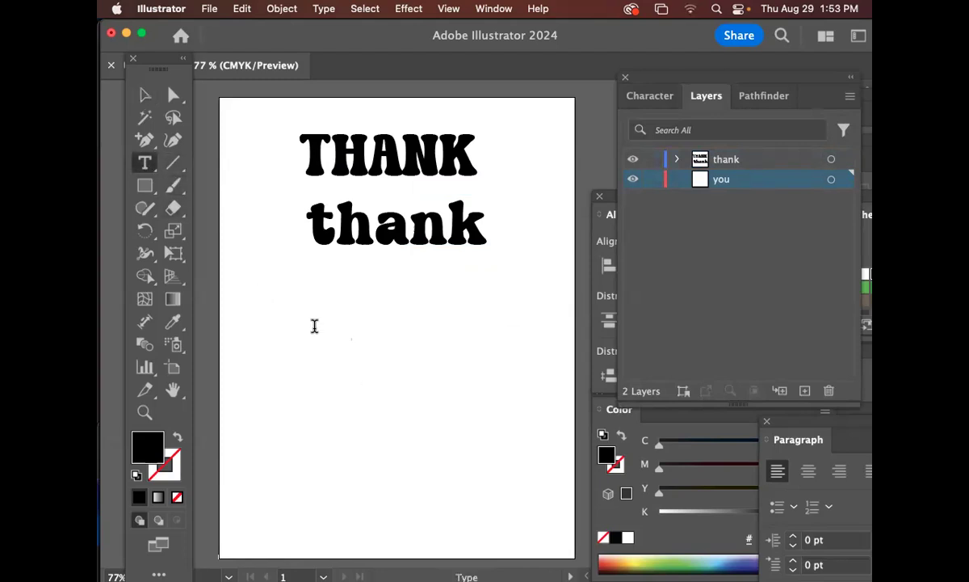
left_click(315, 326)
type("you")
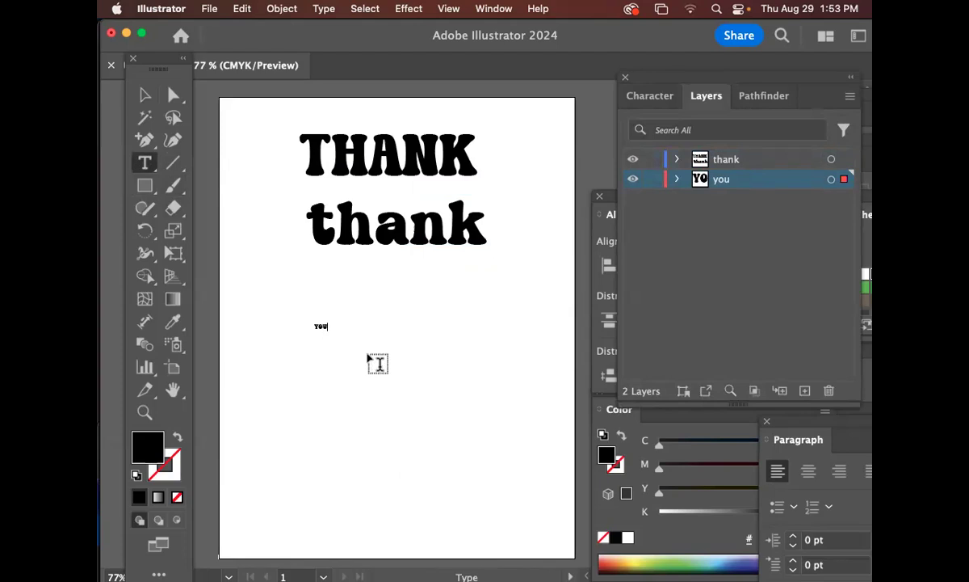
Scale the YOU text up to about 111 pt and place it in the lower half of the artboard
left_click(145, 94)
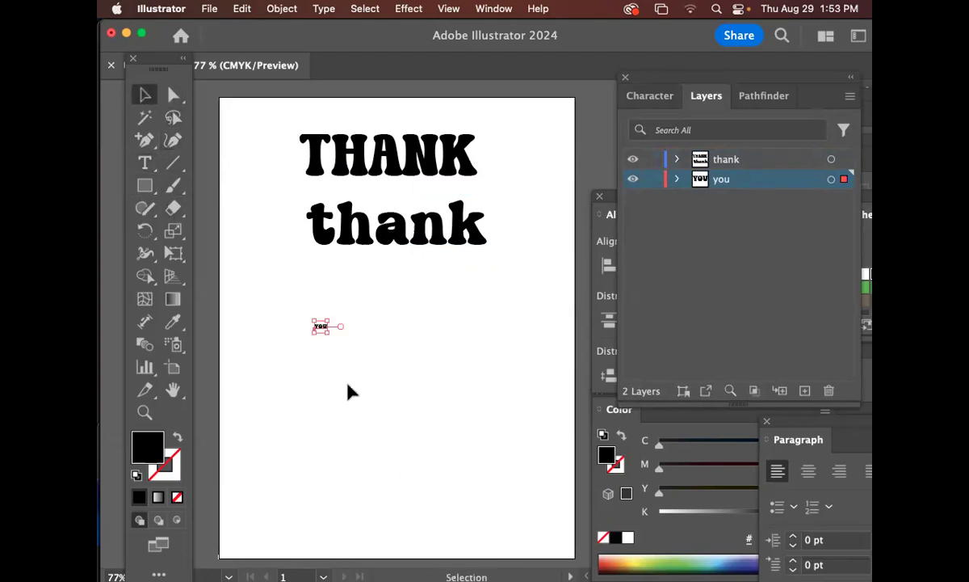
left_click_drag(327, 333, 443, 337)
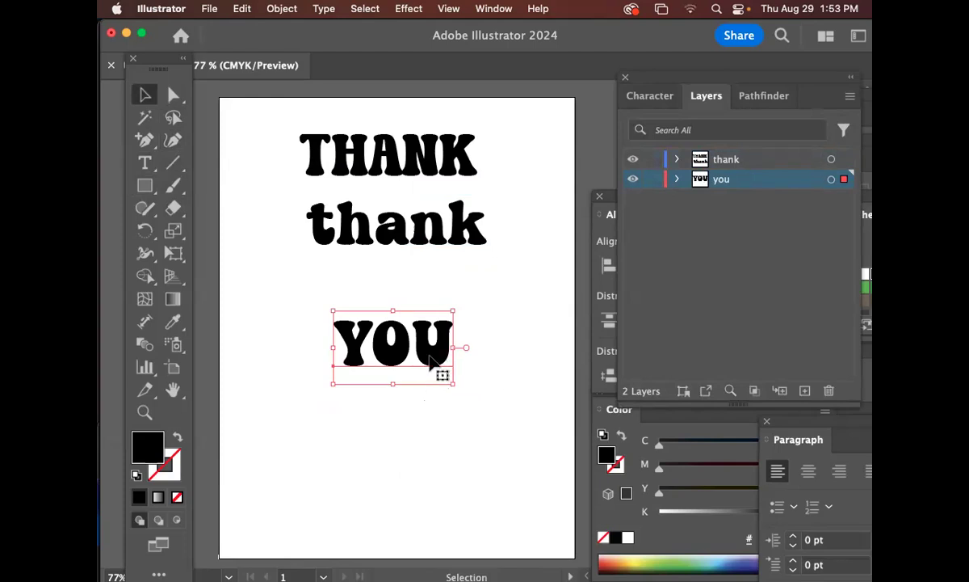
left_click(435, 355)
Open the character settings of the YOU text and its font name for editing
key("super")
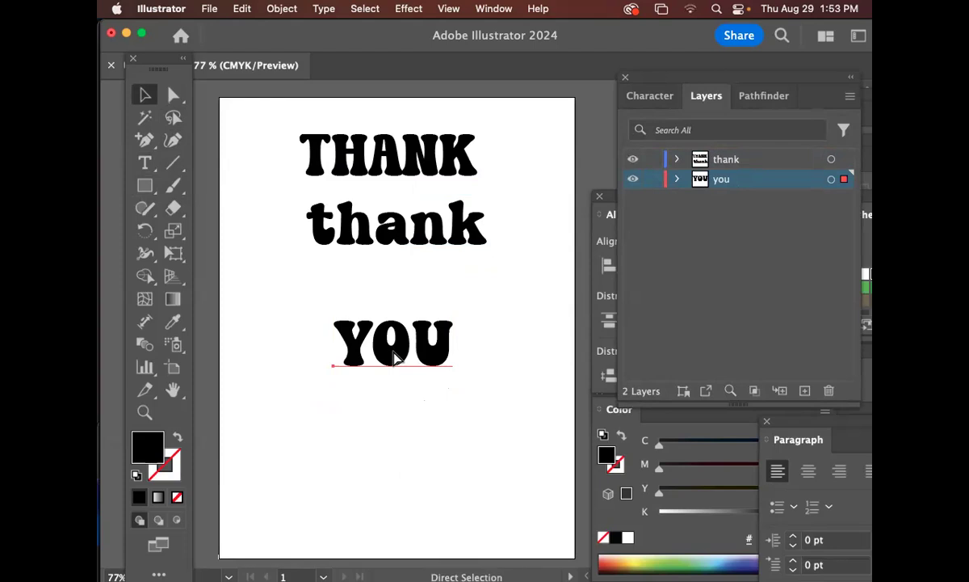
key("super")
key("super+t")
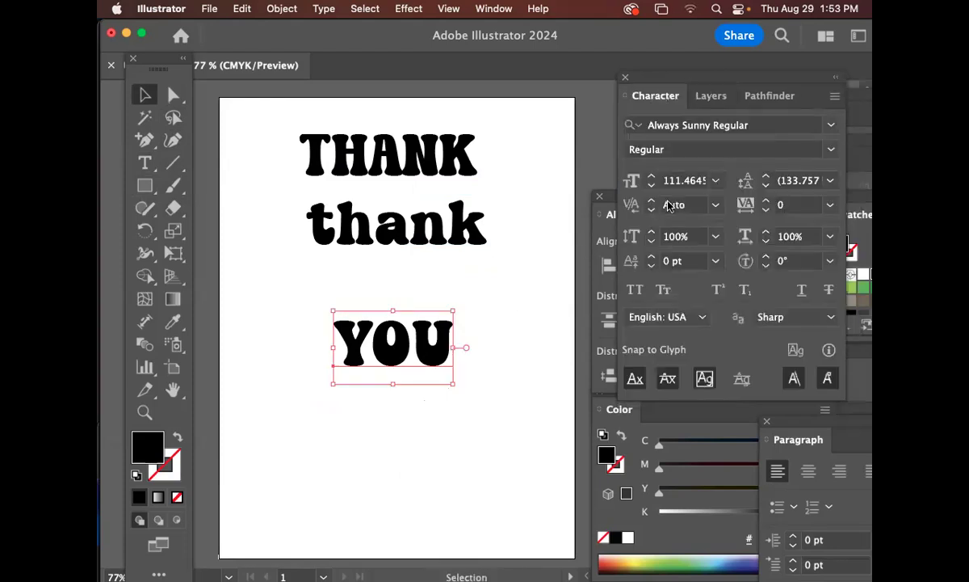
left_click(766, 125)
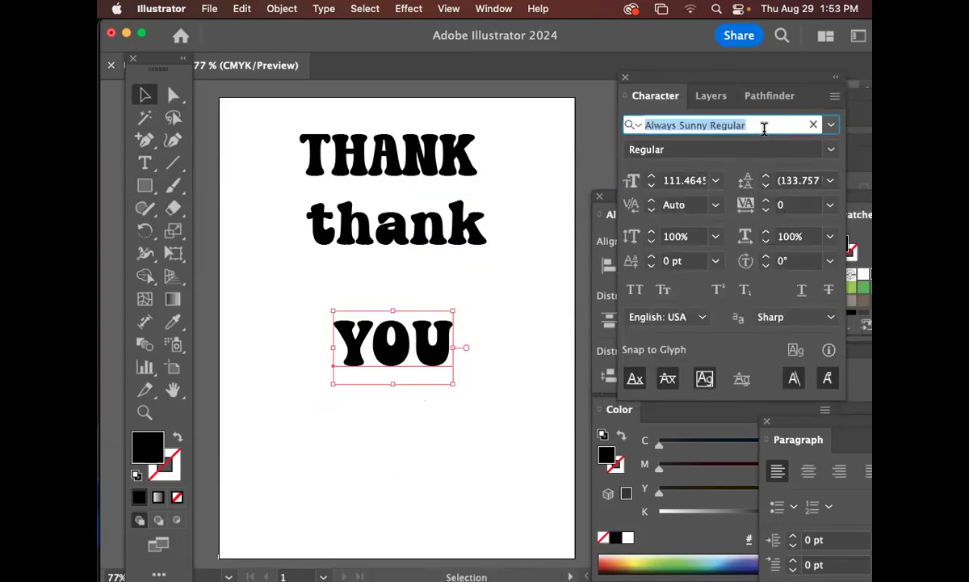
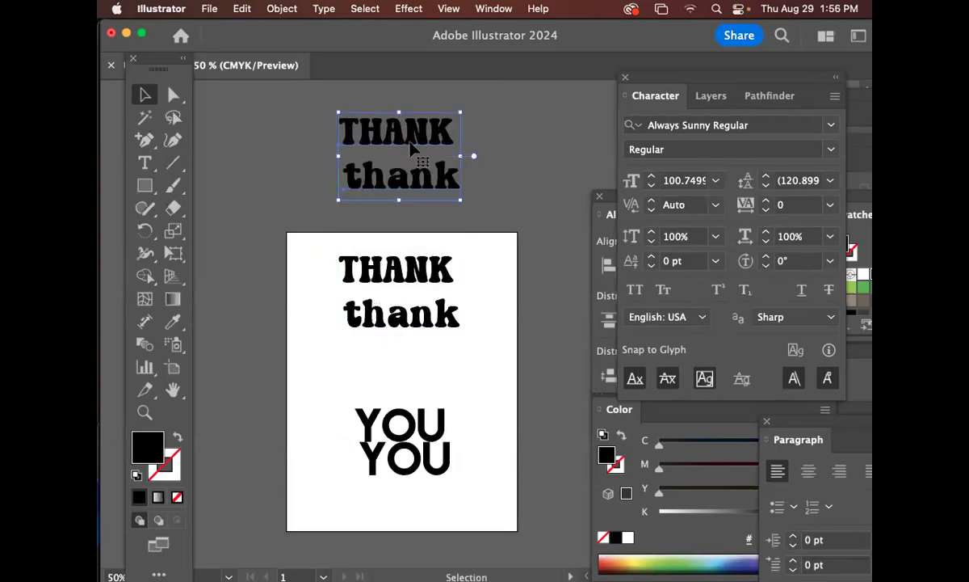
Undo the last copy of the two thank words and duplicate both texts again just above the artboard
left_click(458, 155)
left_click(438, 174)
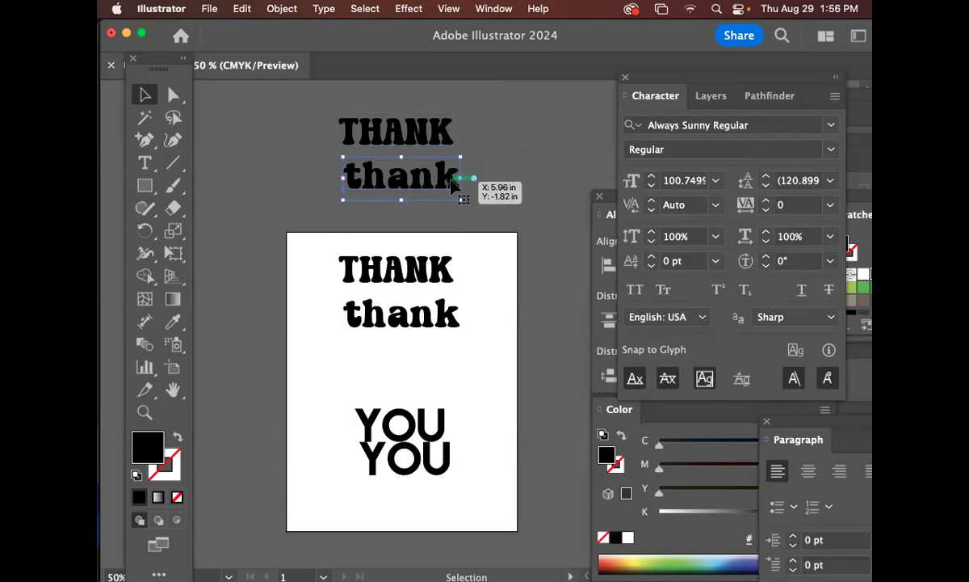
left_click(525, 218)
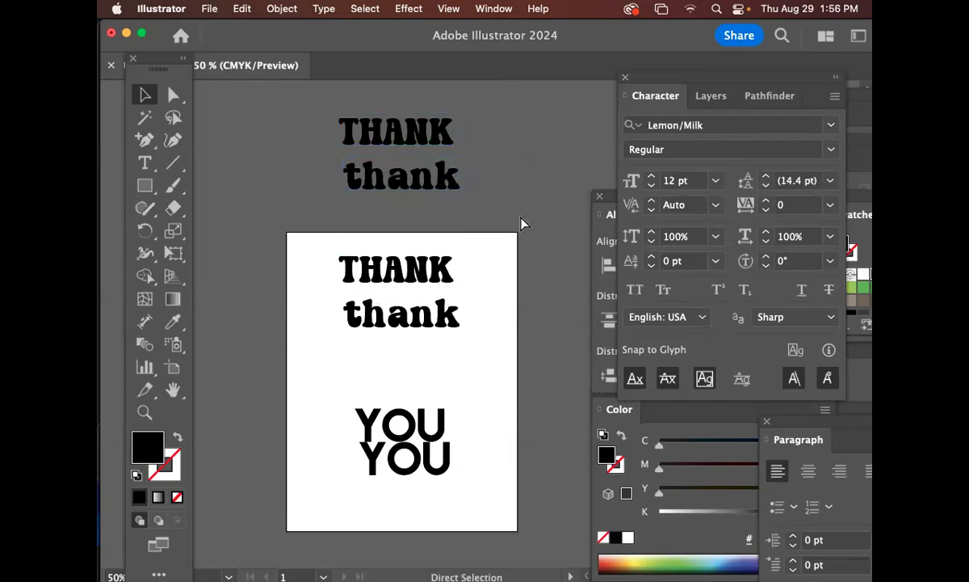
key("cmd+z")
left_click_drag(396, 279, 398, 151)
key("alt")
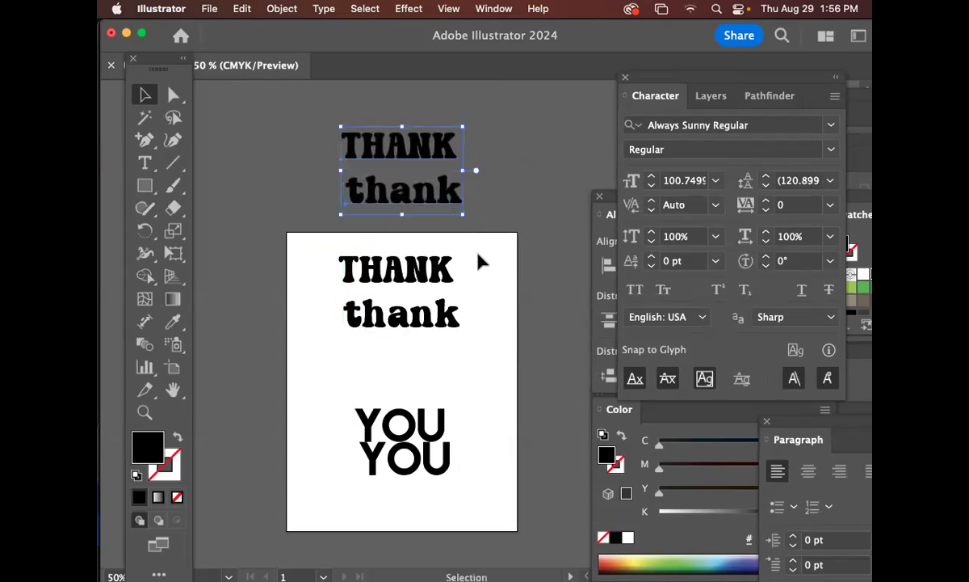
left_click(481, 274)
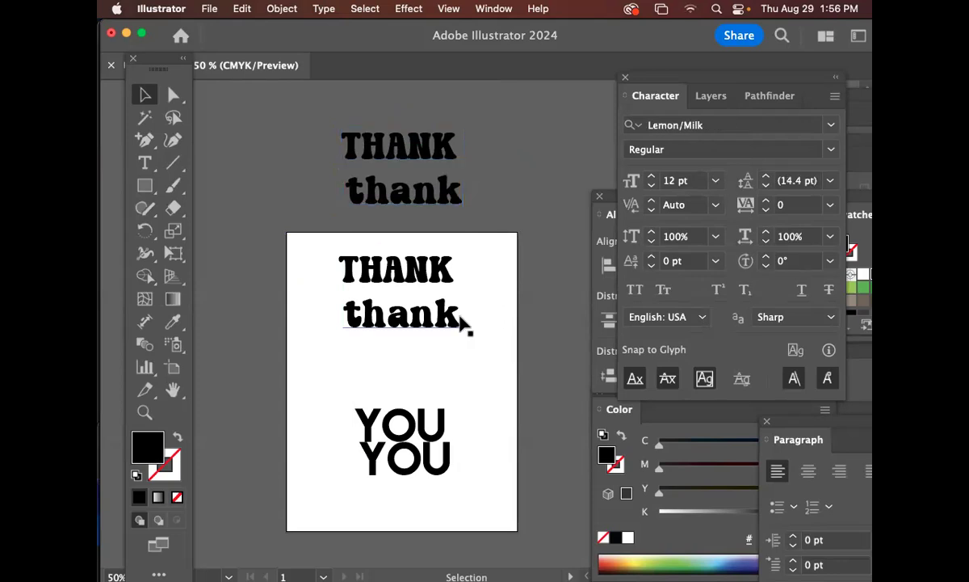
Select the THANK and thank texts on the artboard and convert both to outlines
left_click_drag(489, 346, 475, 281)
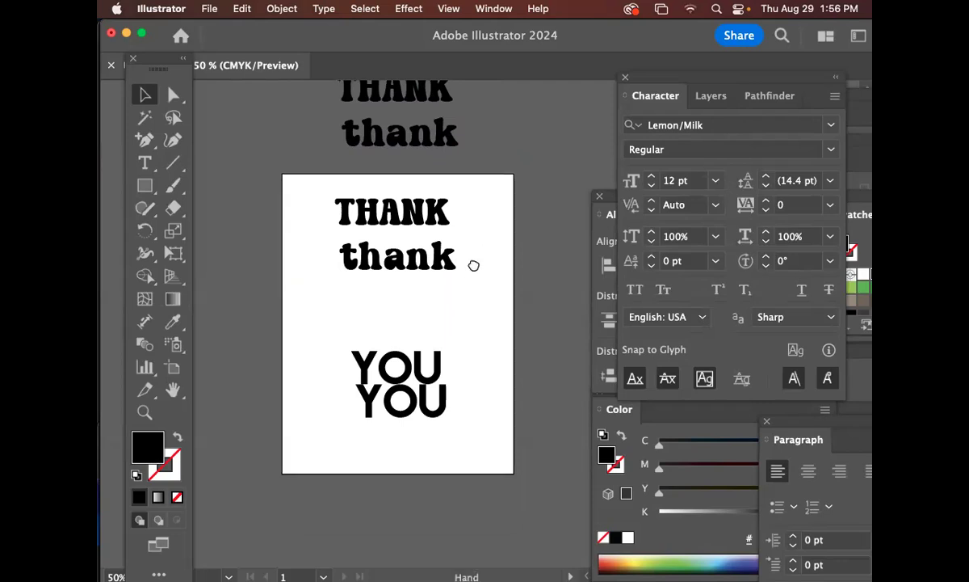
left_click_drag(472, 266, 491, 291)
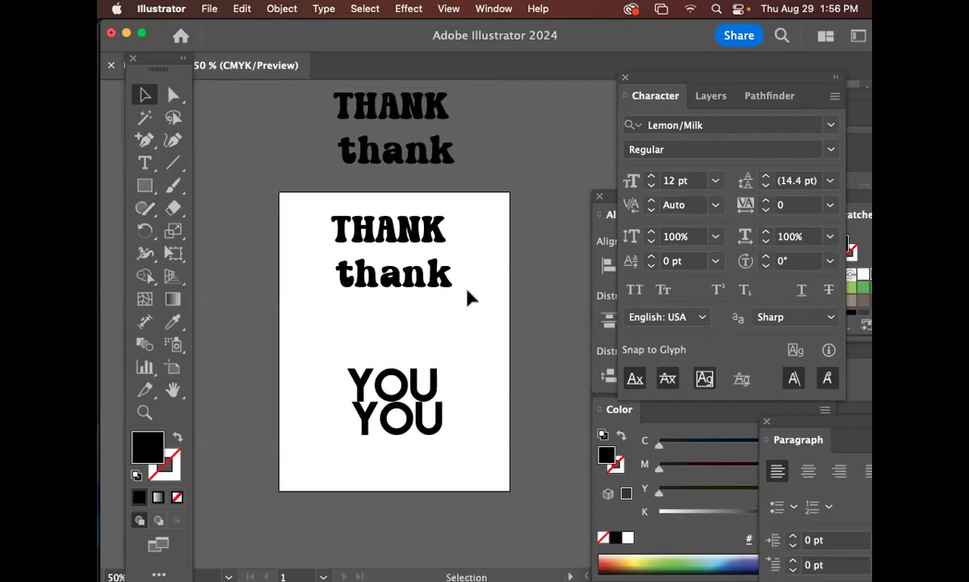
left_click_drag(472, 296, 289, 200)
left_click(479, 313)
left_click_drag(469, 317, 317, 220)
left_click_drag(383, 217, 387, 215)
left_click_drag(476, 305, 314, 210)
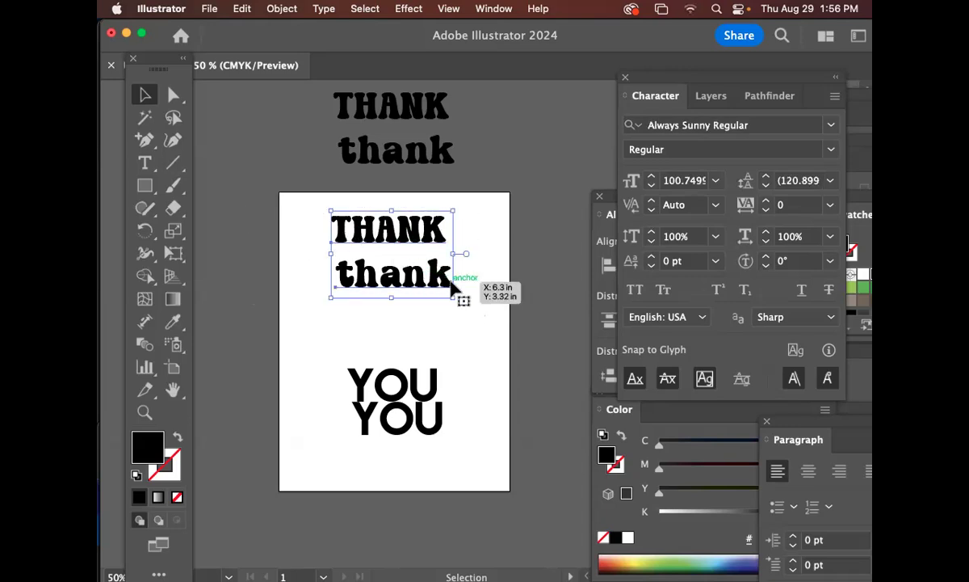
key("super+shift+a")
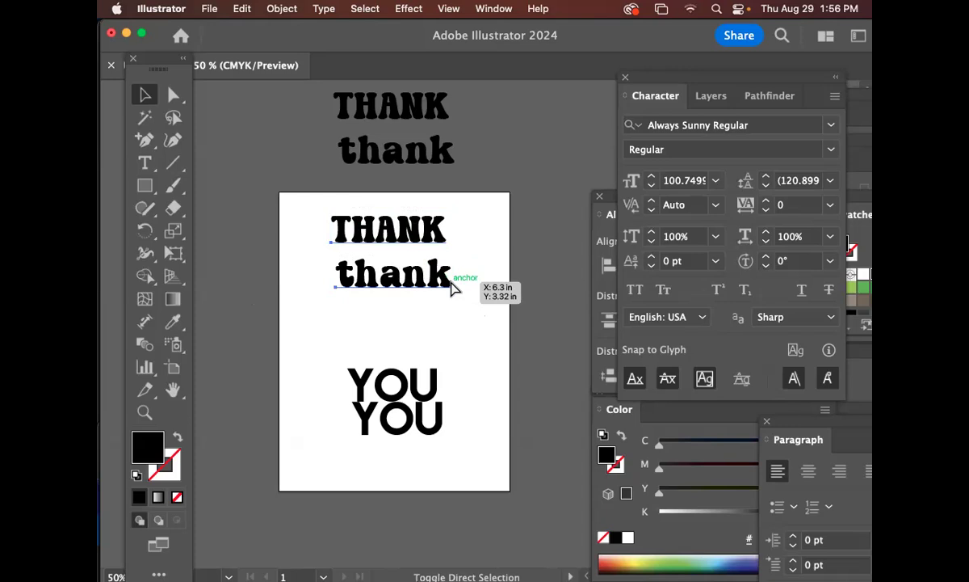
left_click(451, 288)
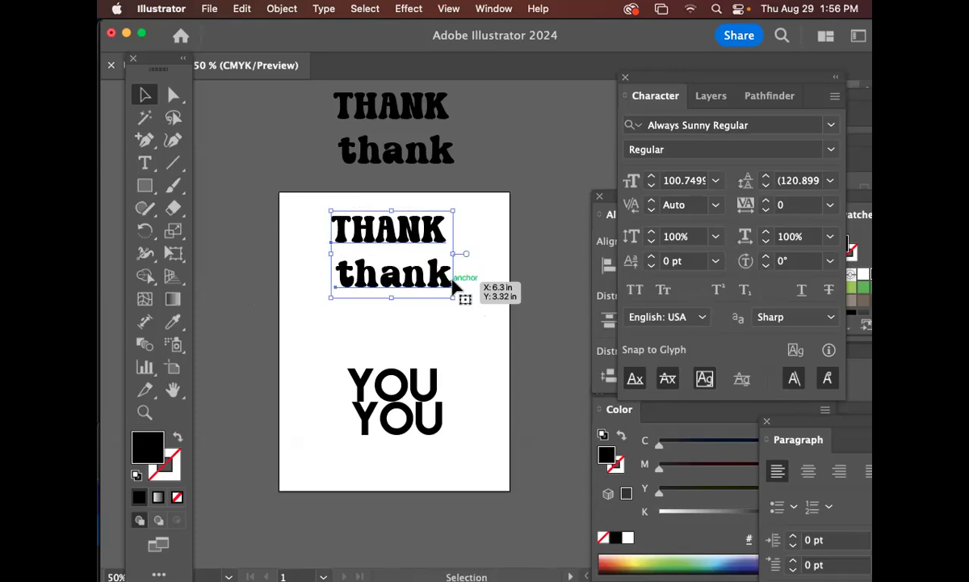
key("super+shift+a")
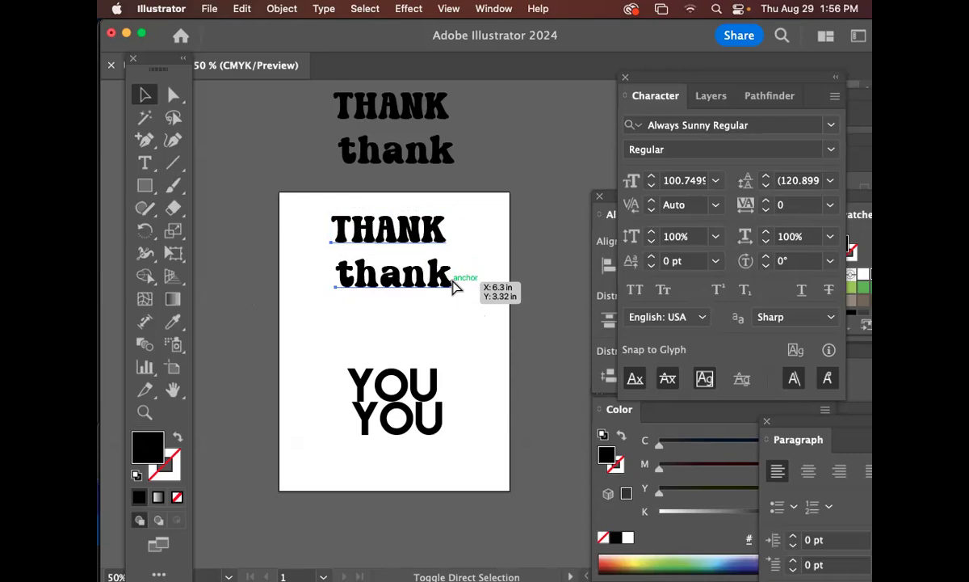
left_click(454, 286)
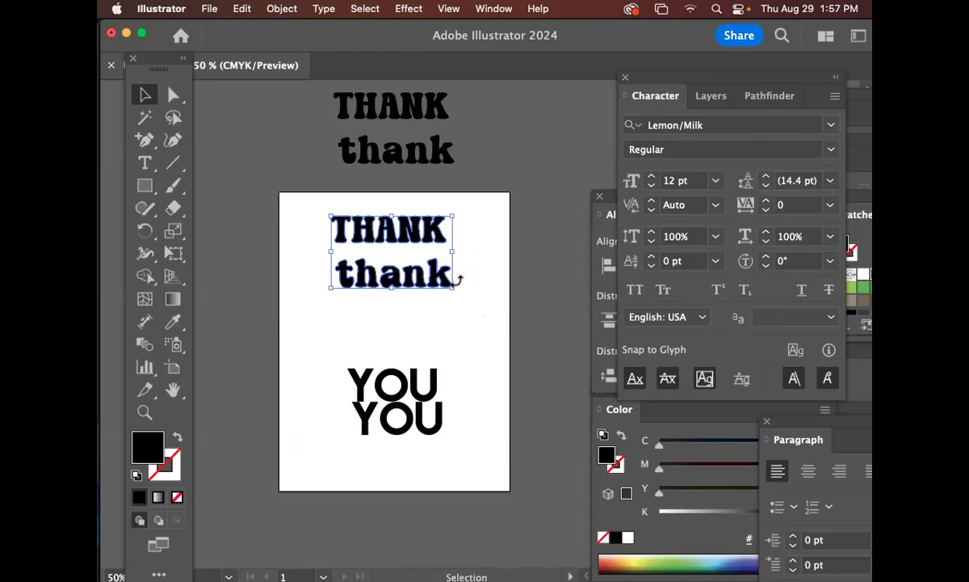
Switch to Outline view at 100% zoom and compare the outlined thank words with the live text copies above the artboard
left_click(456, 338)
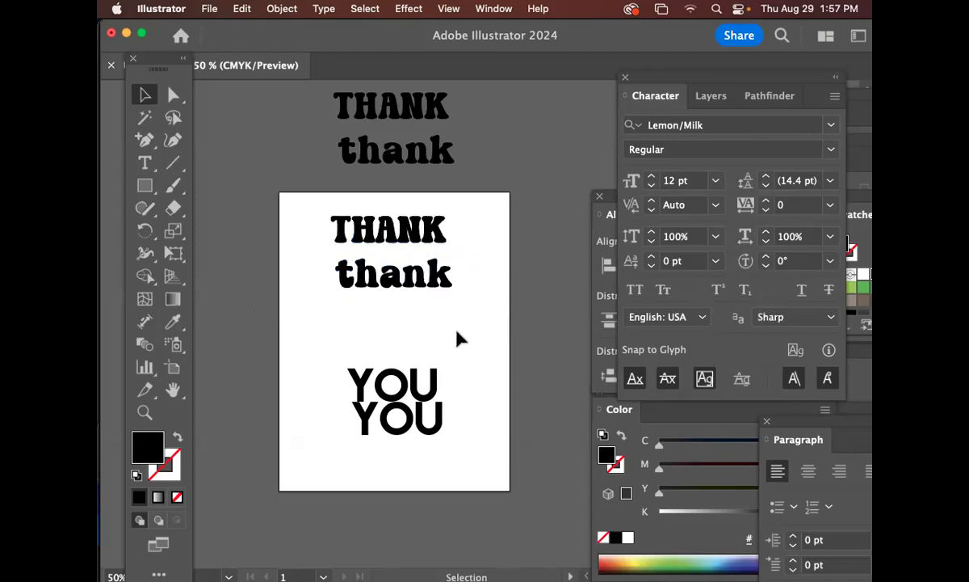
key("super+y")
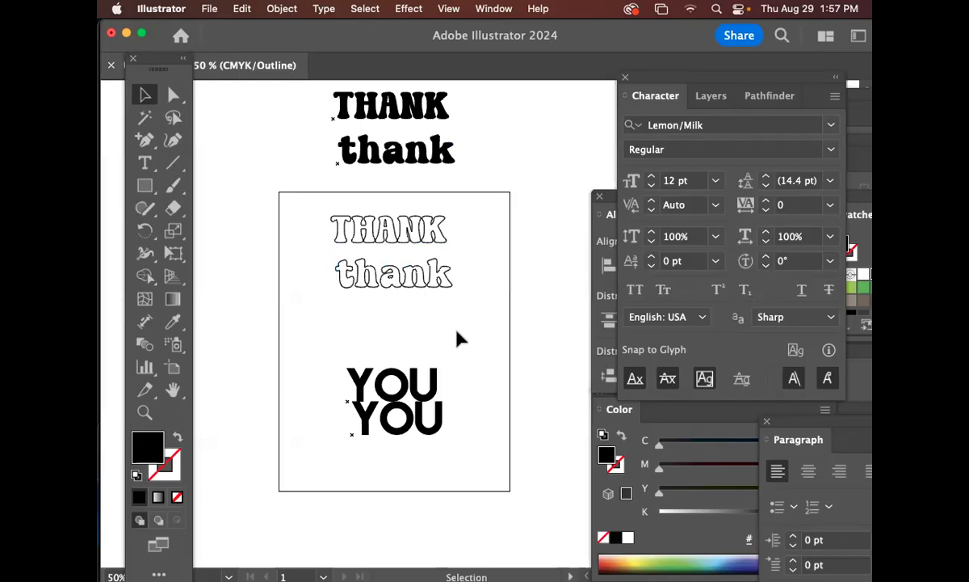
key("super+1")
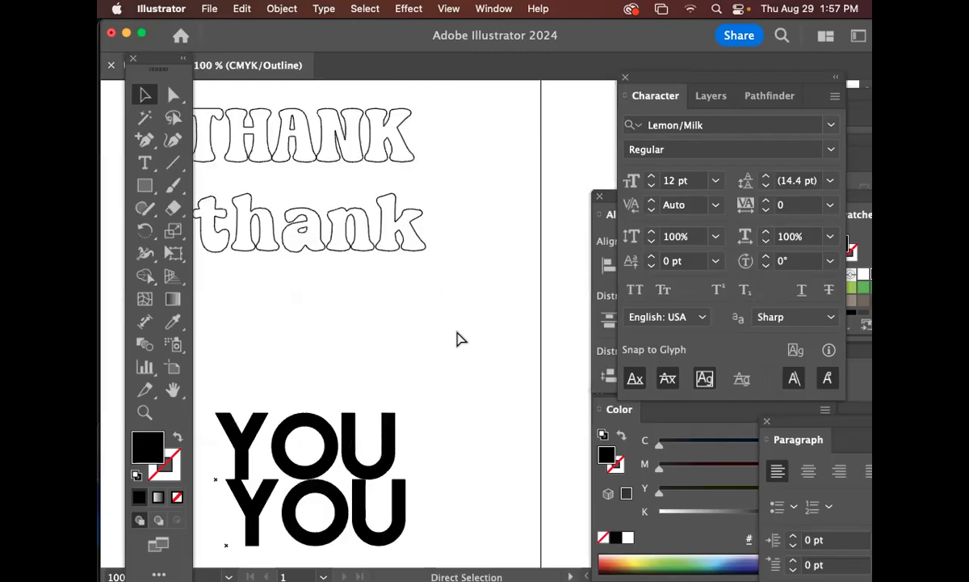
left_click_drag(395, 306, 478, 342)
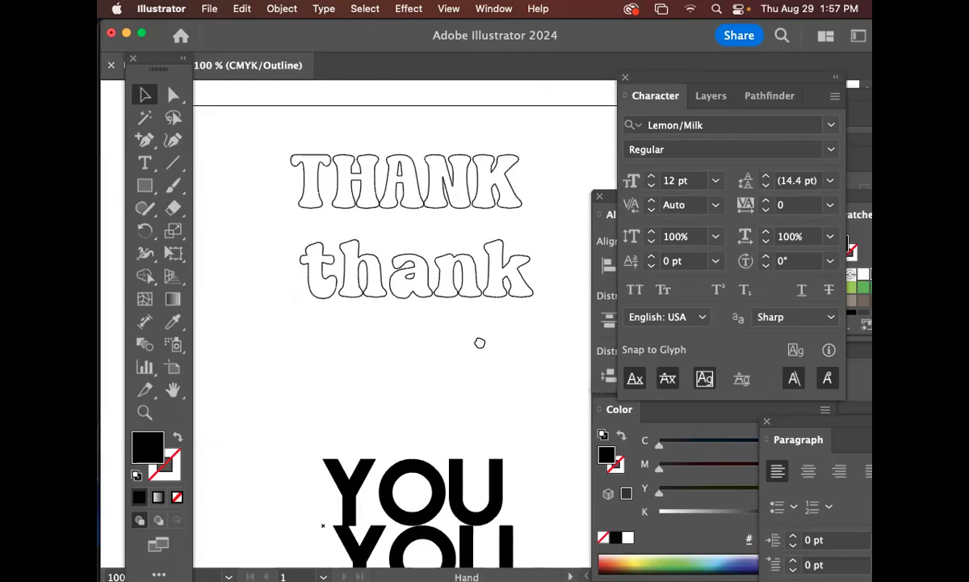
left_click(446, 300)
scroll(474, 394, "up", 5)
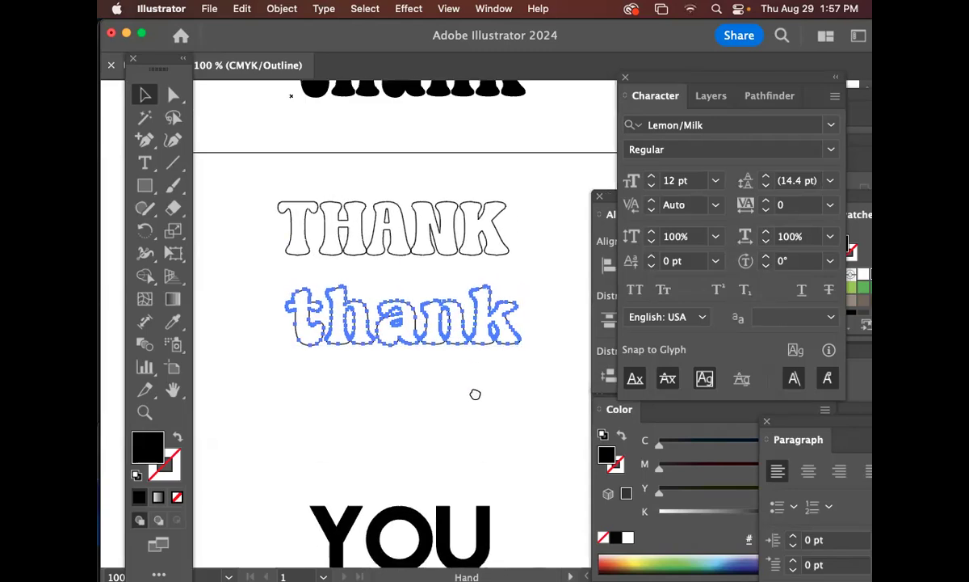
scroll(457, 248, "up", 3)
left_click(440, 252)
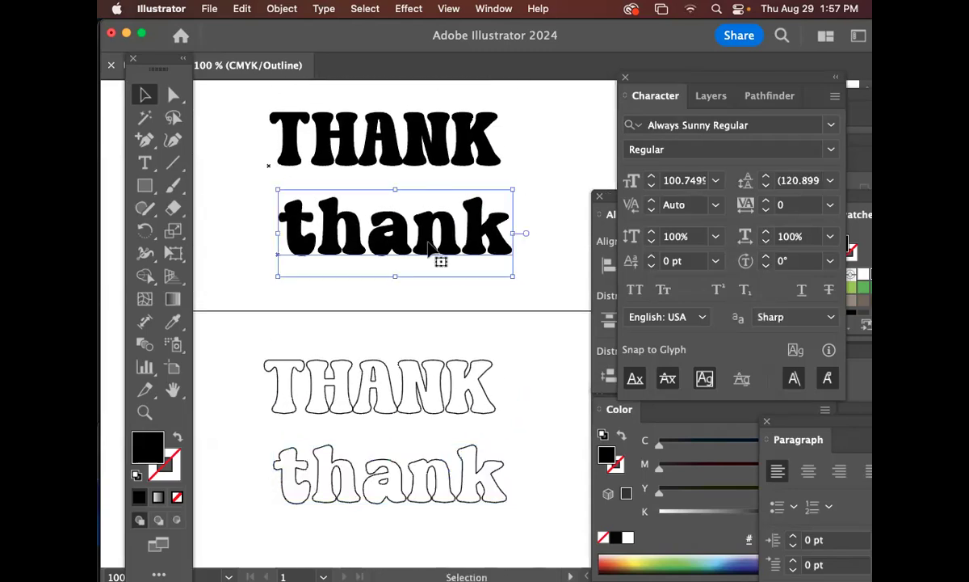
left_click(439, 156)
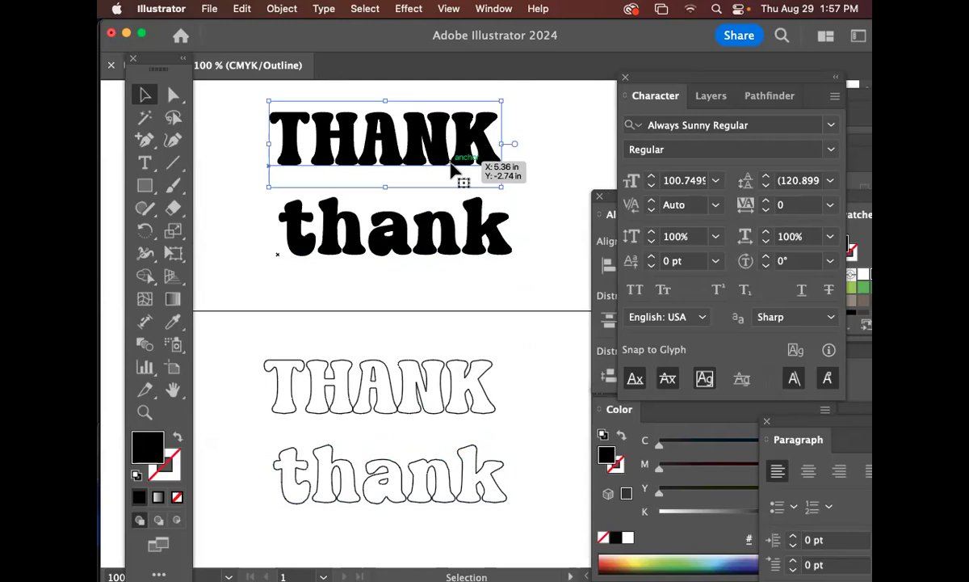
key("super+alt")
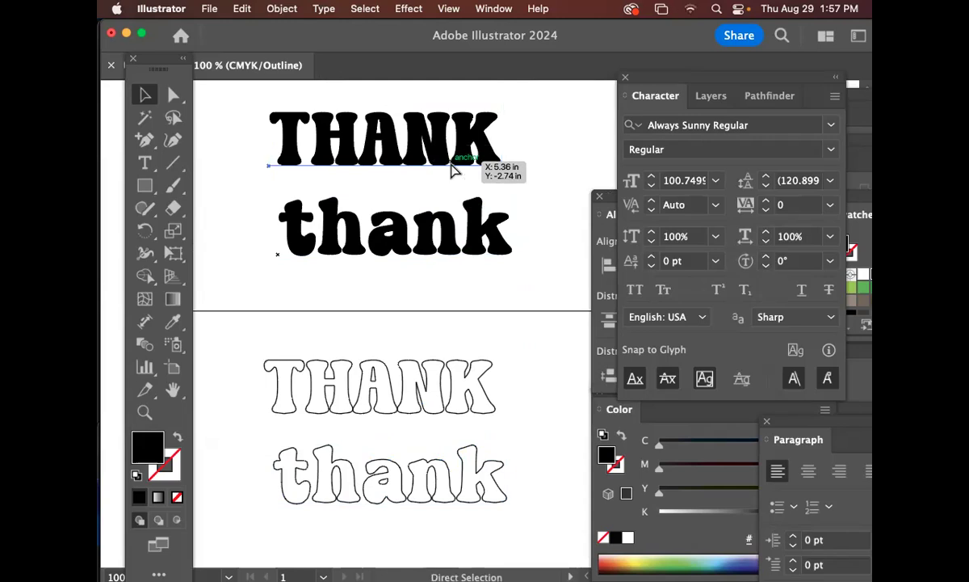
Return to Preview and set the letter A of the live THANK text above the artboard to the MiracleFridayDemo font
key("super+y")
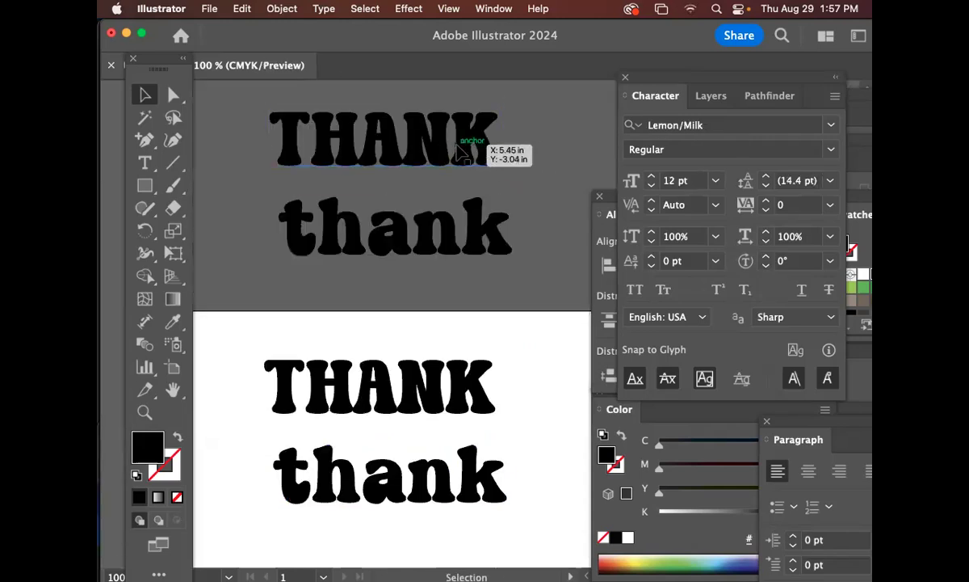
left_click_drag(481, 143, 489, 159)
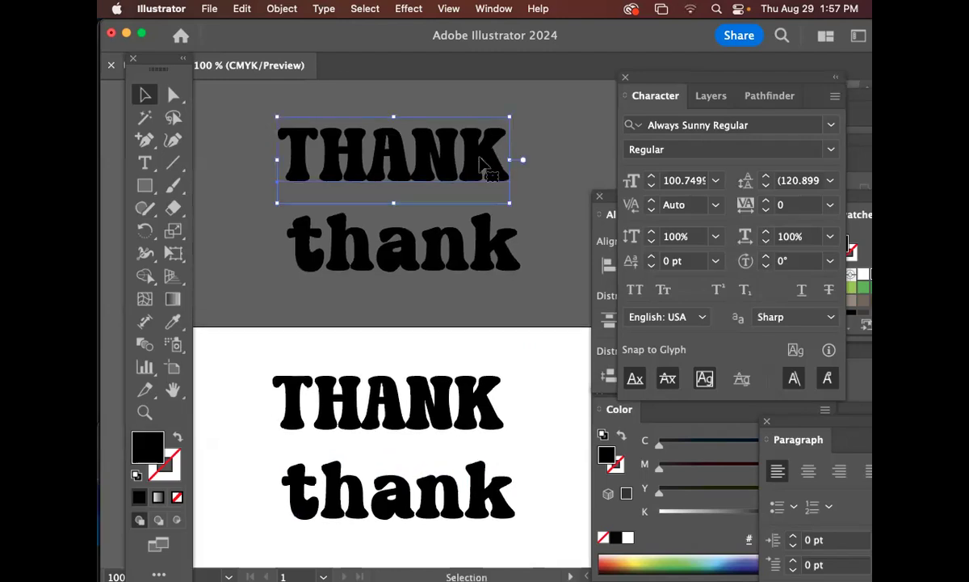
double_click(395, 162)
double_click(395, 160)
left_click(389, 155)
key("shift+Left")
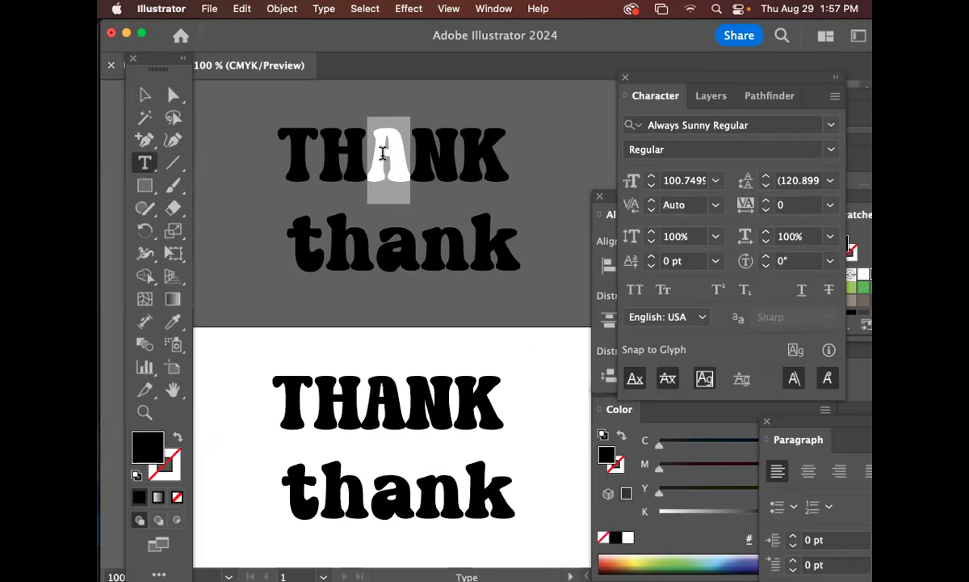
left_click(831, 125)
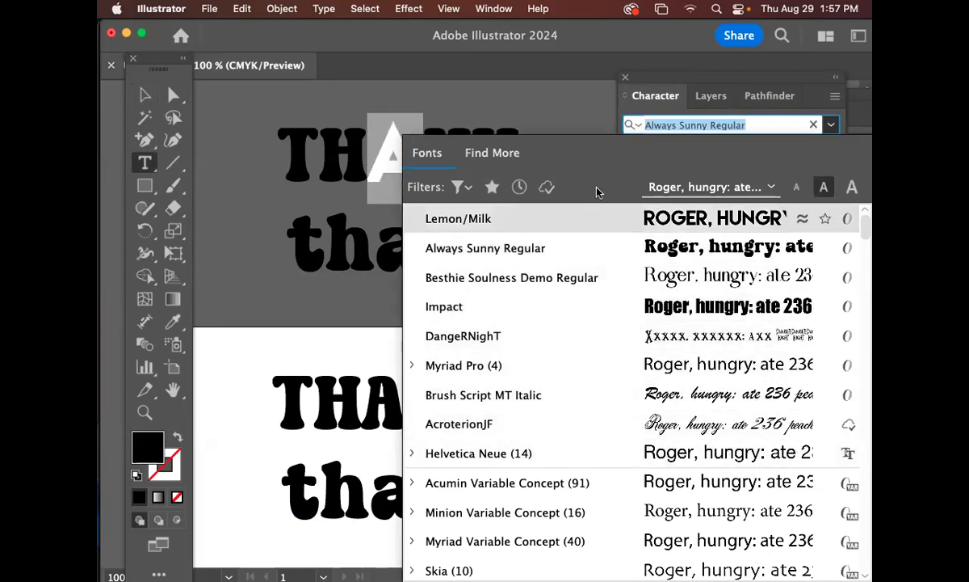
scroll(702, 517, "down", 5)
scroll(701, 509, "down", 15)
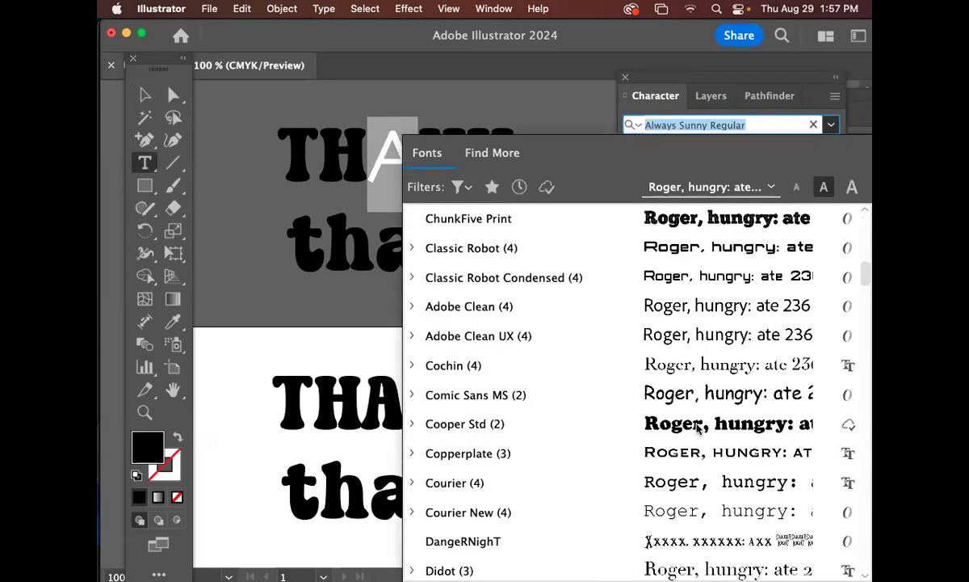
scroll(691, 371, "down", 3)
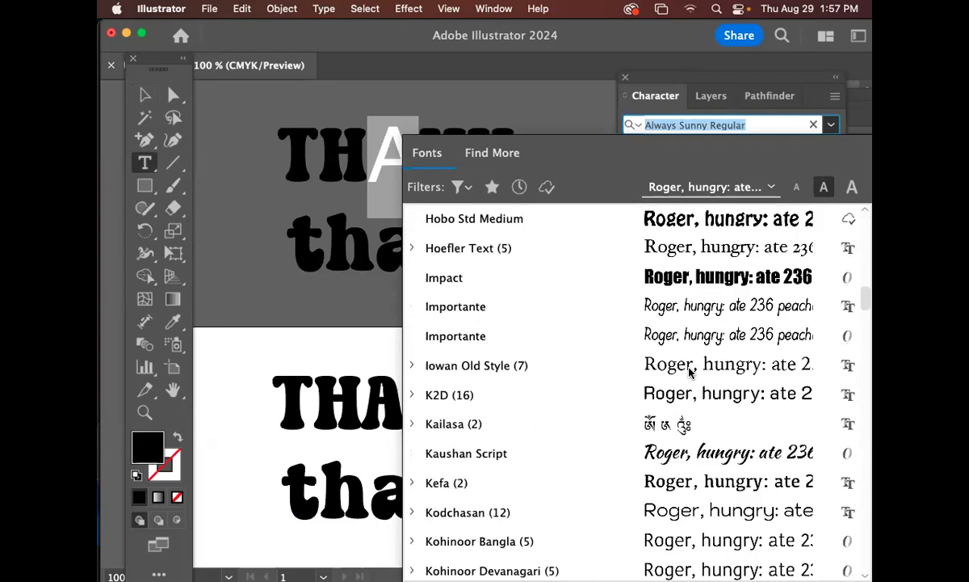
scroll(689, 370, "down", 15)
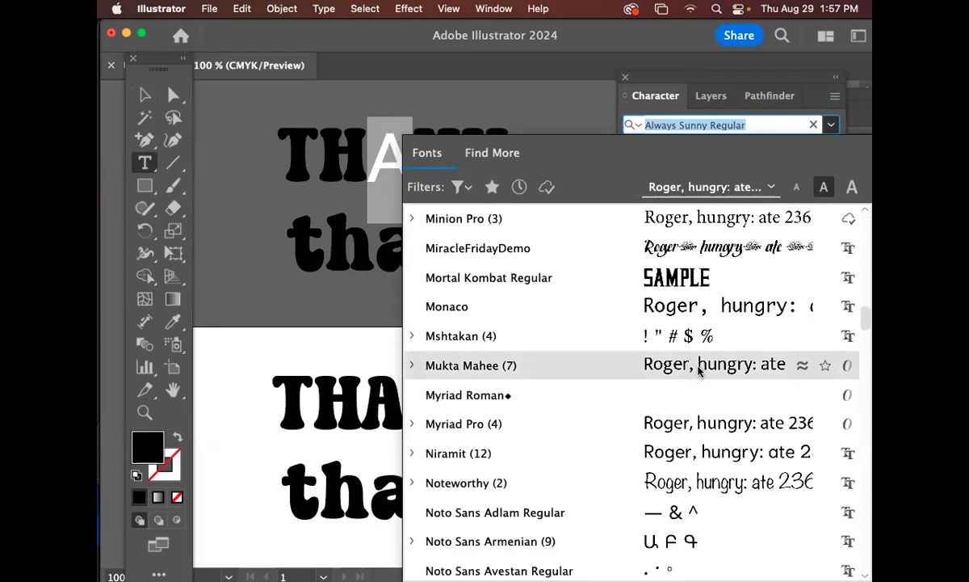
left_click(685, 259)
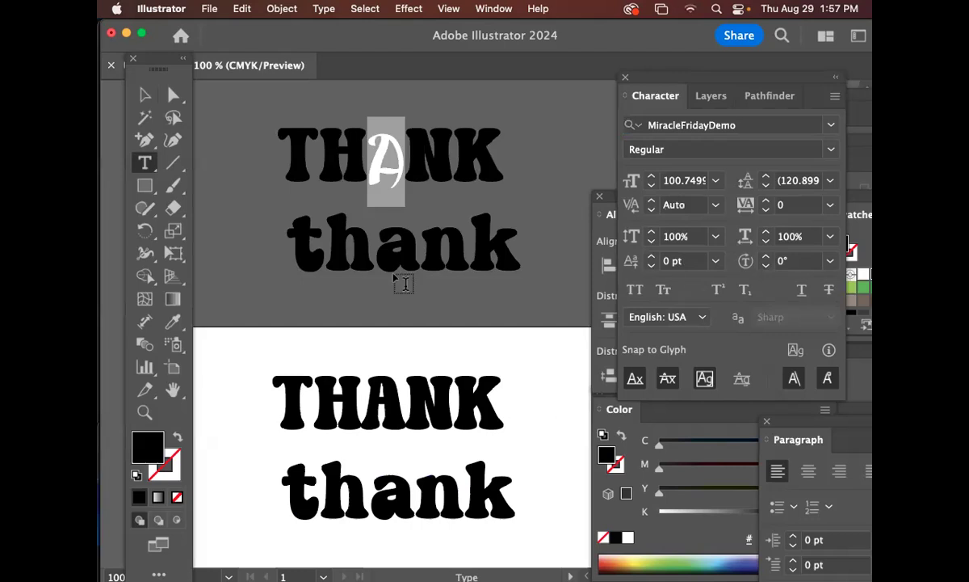
left_click(144, 95)
left_click(226, 109)
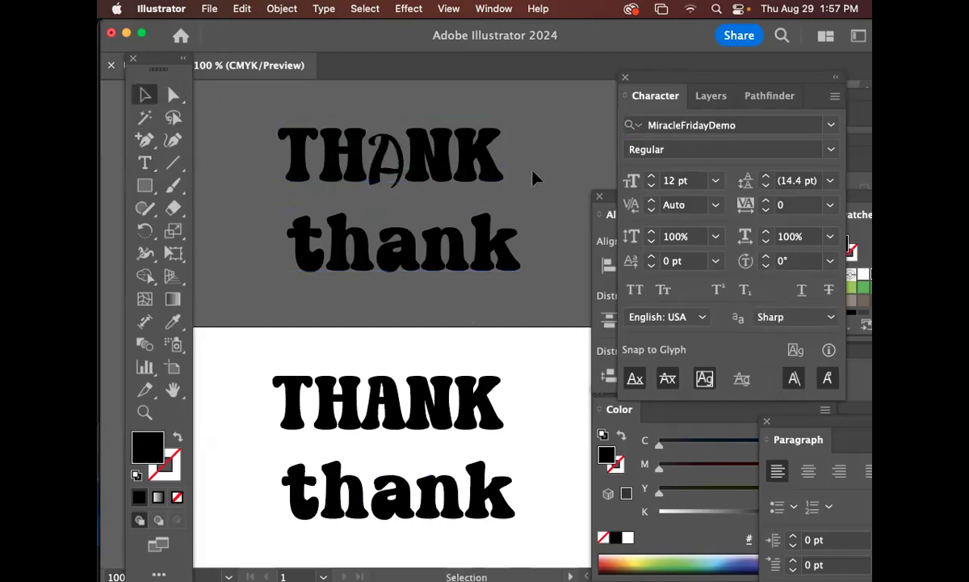
Select the live THANK and thank texts and the outlined THANK in turn to compare how each word is selected
left_click(436, 157)
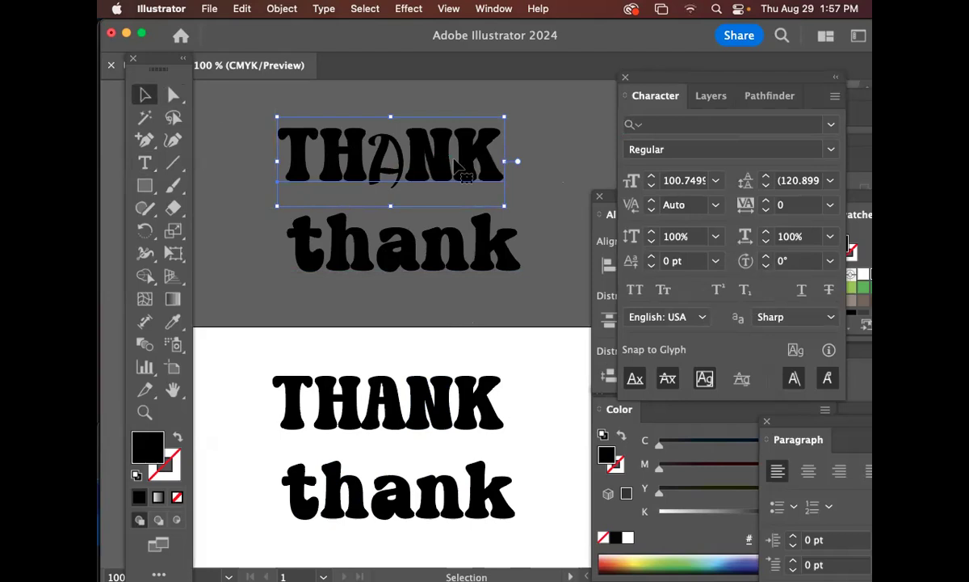
left_click(525, 177)
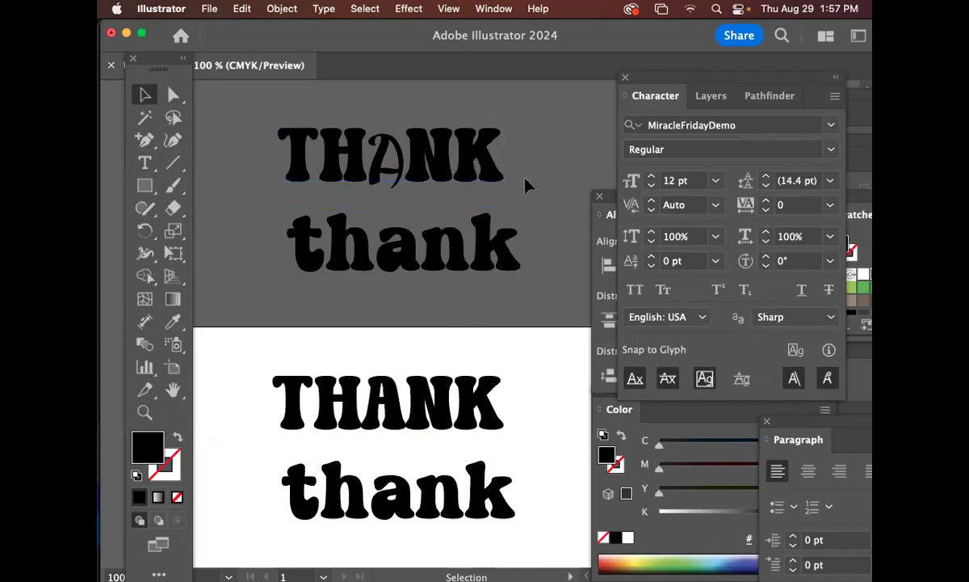
left_click_drag(536, 190, 494, 171)
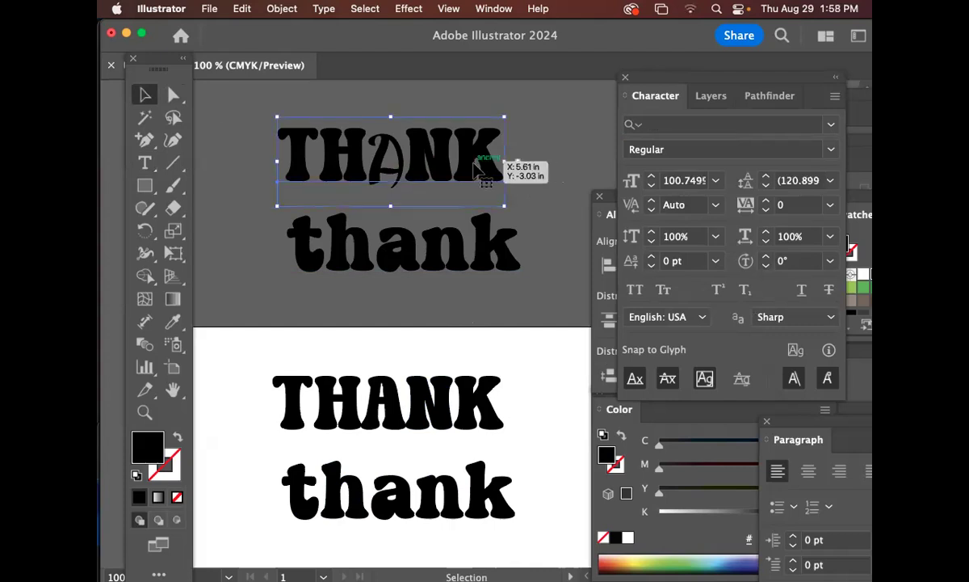
left_click(572, 184)
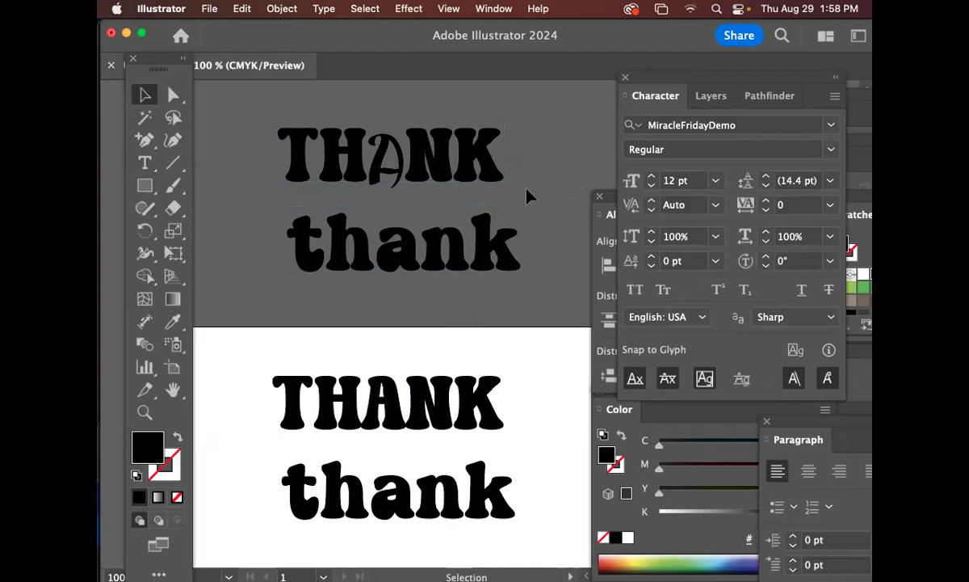
left_click_drag(526, 191, 493, 172)
left_click(544, 178)
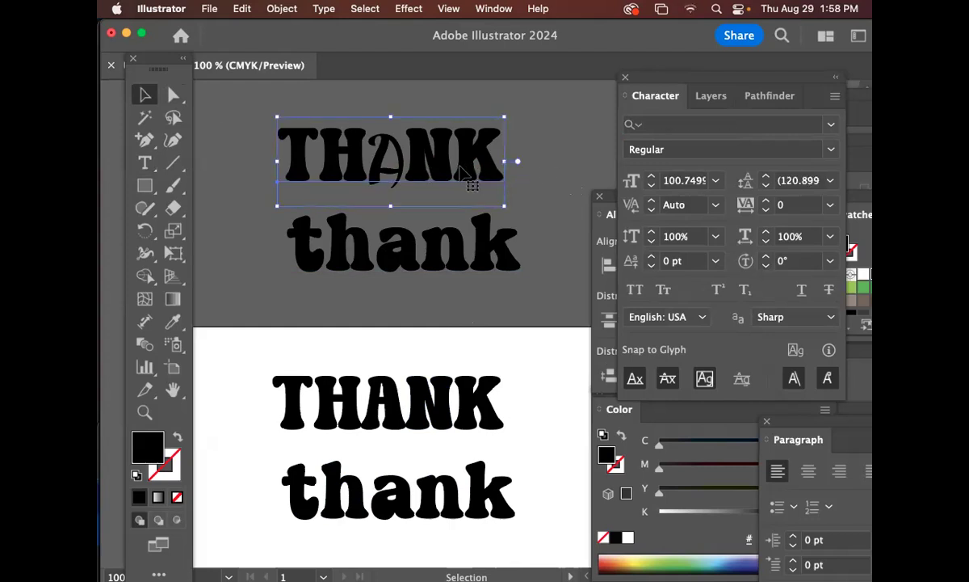
left_click(416, 256)
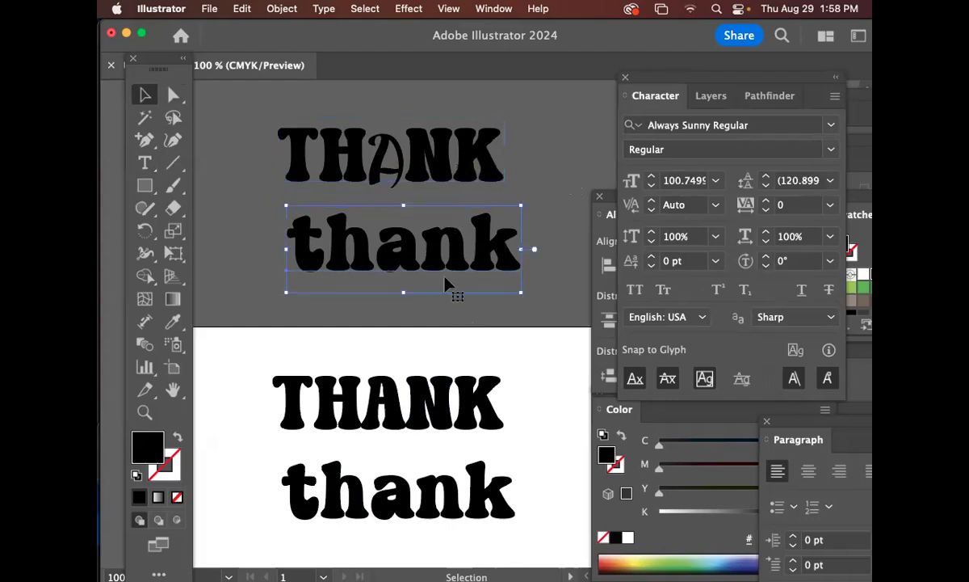
left_click(420, 402)
left_click_drag(412, 368, 441, 194)
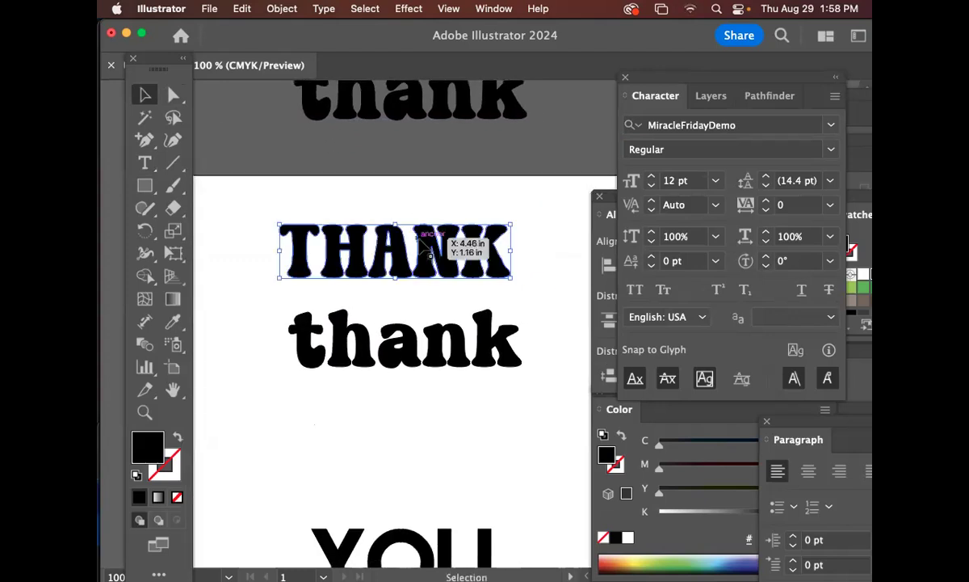
Check the selection of the outlined words on the artboard and shift the lowercase thank slightly left and down beneath THANK
key("super+minus")
scroll(485, 355, "down", 3)
scroll(484, 356, "right", 3)
left_click_drag(269, 320, 365, 253)
left_click(521, 335)
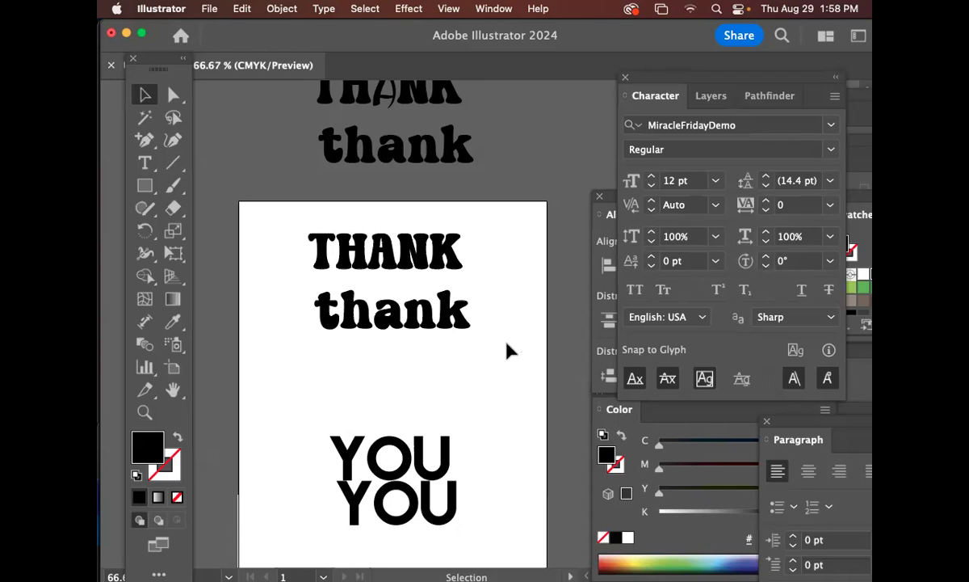
left_click_drag(508, 351, 266, 321)
left_click(487, 365)
left_click_drag(510, 364, 300, 289)
left_click_drag(275, 212, 482, 348)
left_click(512, 353)
left_click_drag(333, 324, 316, 342)
left_click(314, 334)
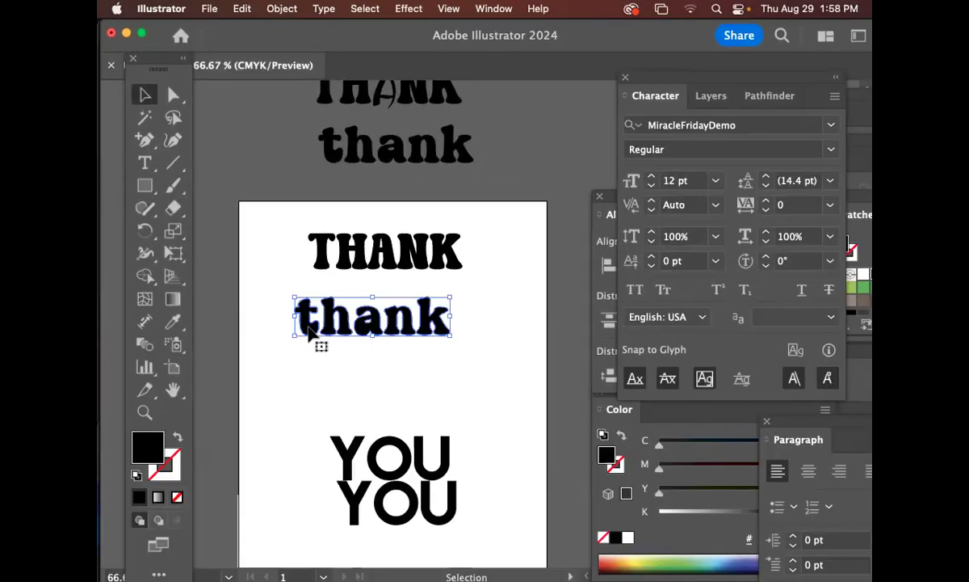
Select the outlined THANK and thank together and ungroup them into individual letters
key("super+plus")
key("super+plus")
key("super+plus")
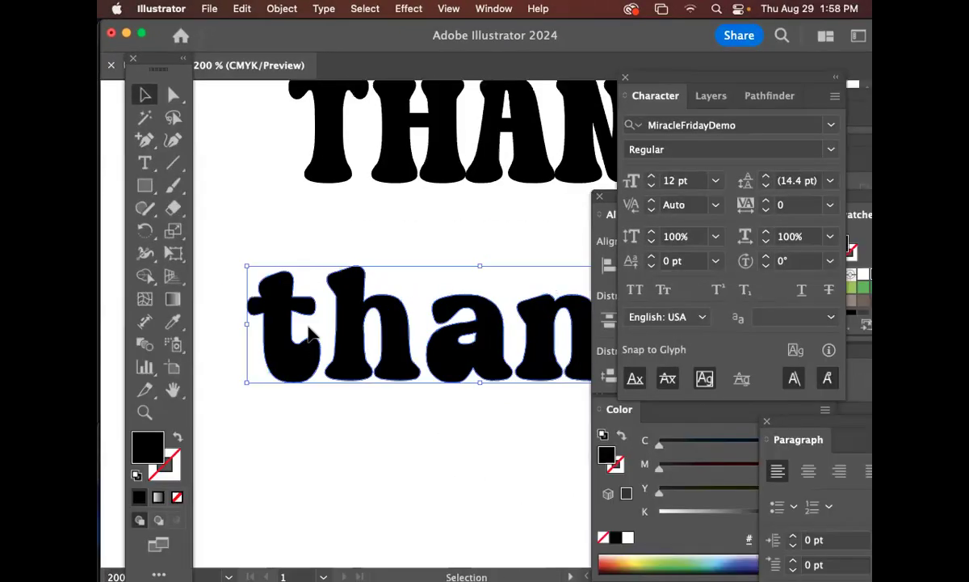
left_click(382, 159, "shift")
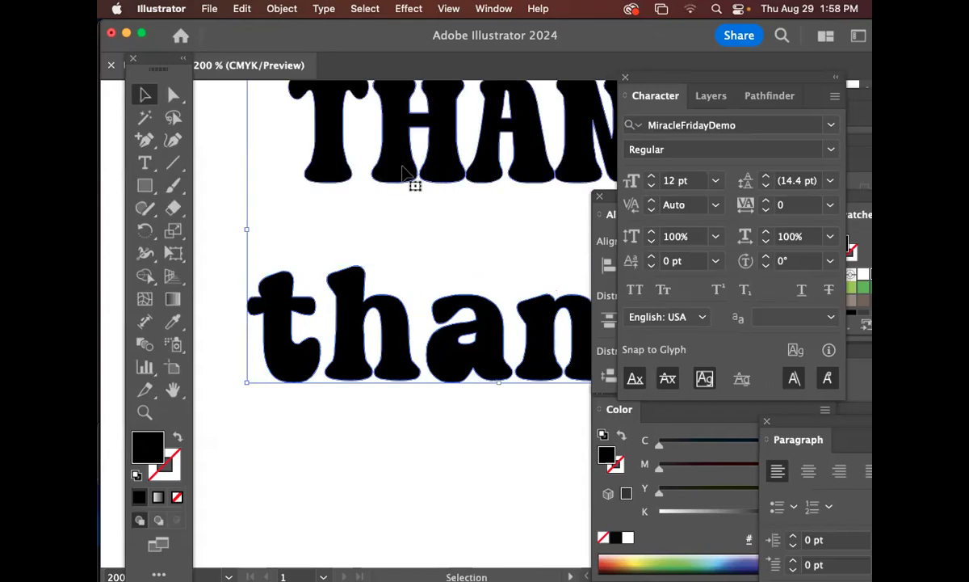
left_click(282, 8)
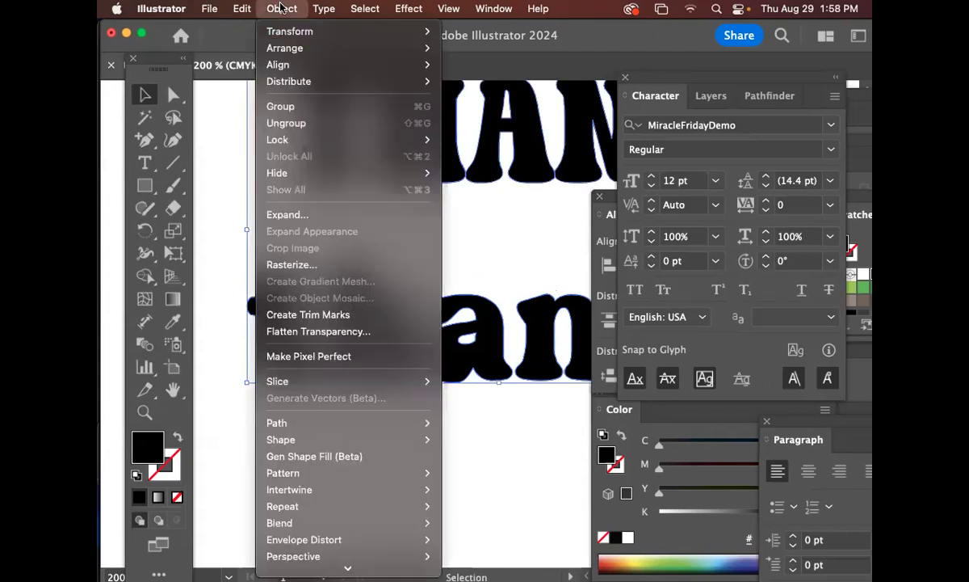
left_click(307, 125)
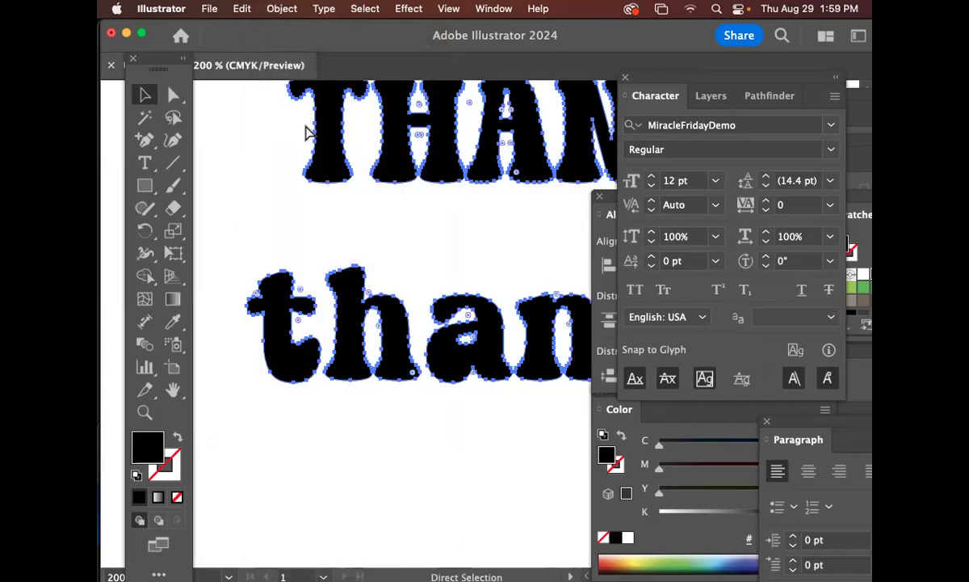
Try moving the T on its own out of the outlined THANK and undo the move
key("super+minus")
key("super+minus")
key("space")
left_click_drag(417, 179, 403, 131)
left_click(319, 217)
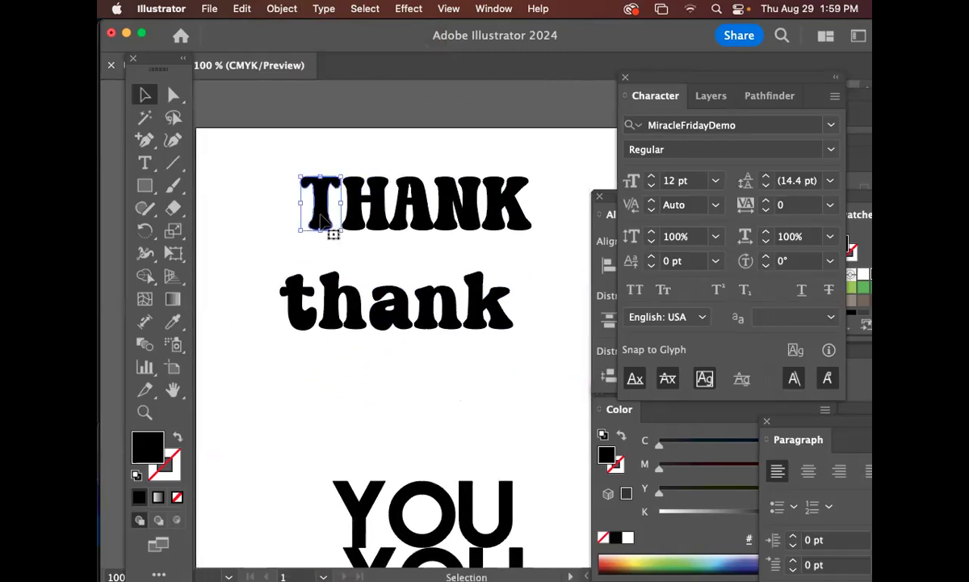
left_click_drag(297, 232, 292, 267)
key("super+z")
left_click(398, 252)
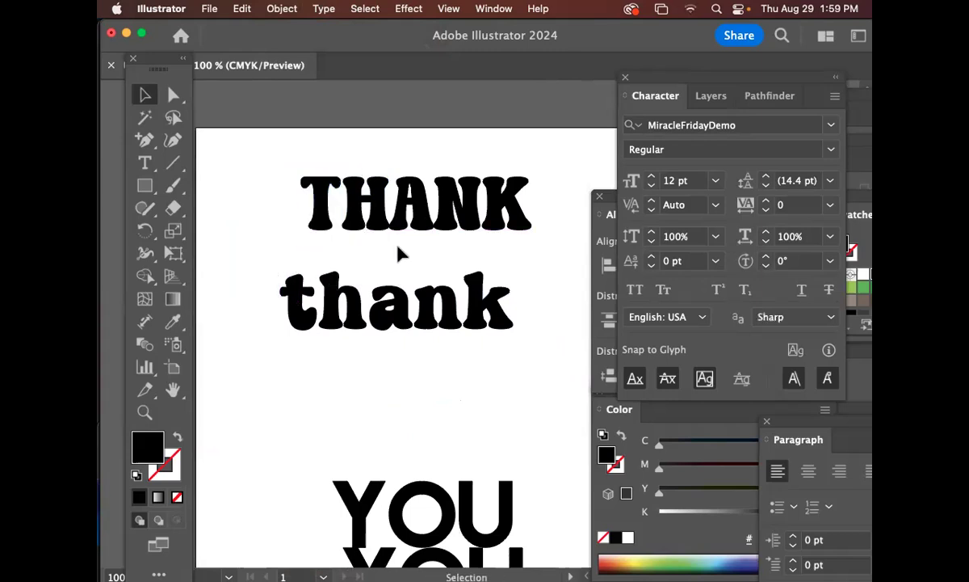
Move all letters of the outlined lowercase thank down the artboard to leave space beneath THANK
left_click_drag(526, 363, 253, 286)
left_click_drag(339, 297, 346, 418)
left_click(421, 306)
scroll(422, 306, "up", 5)
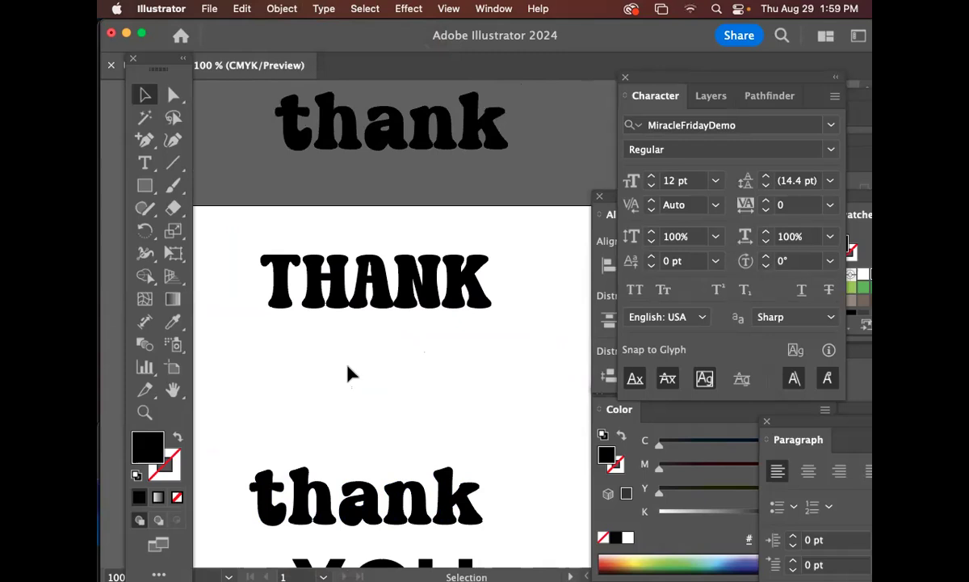
Select only the T and K of the outlined THANK and enlarge both letters together proportionally from their center
left_click(276, 283)
left_click(277, 274, "shift")
left_click(282, 291, "shift")
left_click(477, 300, "shift")
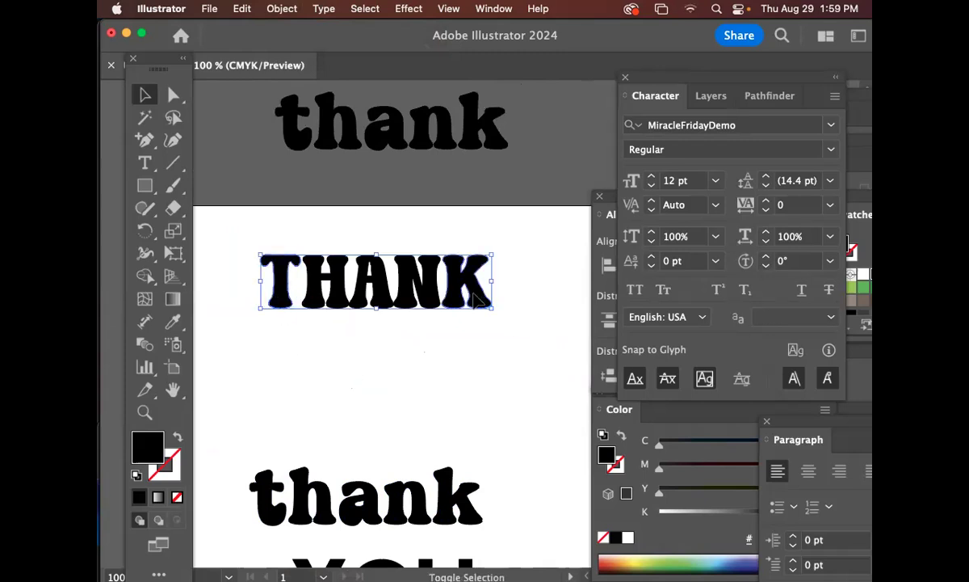
left_click(500, 376)
left_click(274, 284)
left_click(476, 297)
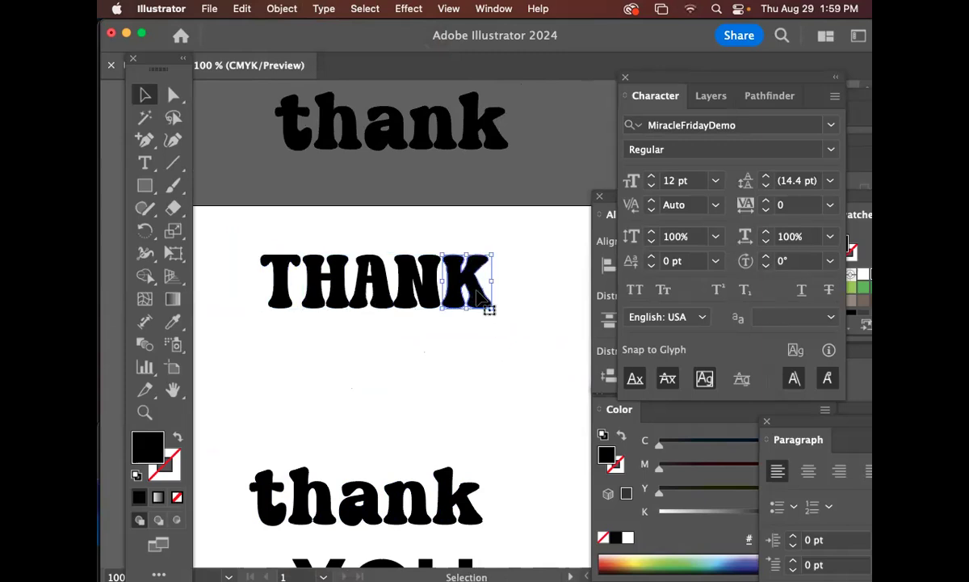
left_click(339, 287, "shift")
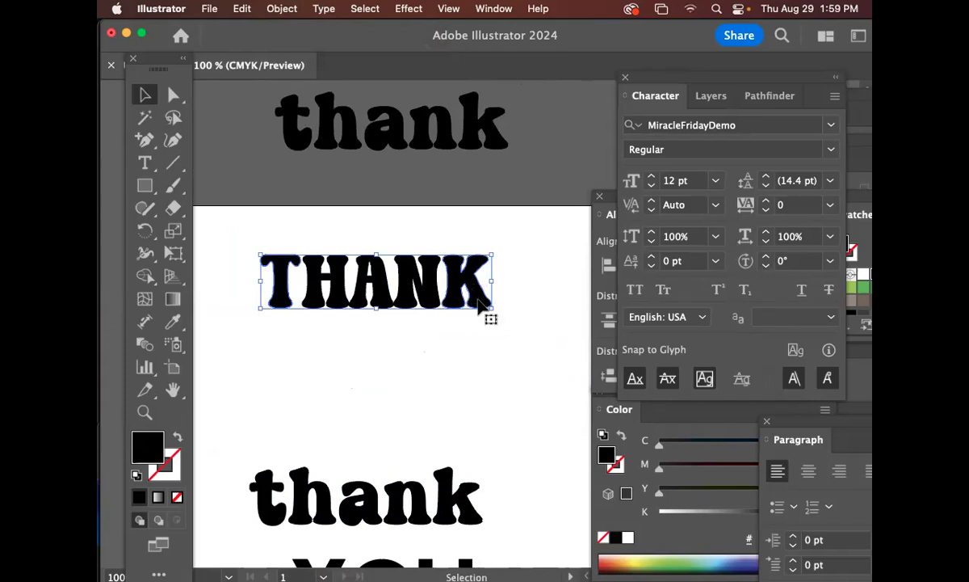
left_click_drag(493, 309, 554, 354)
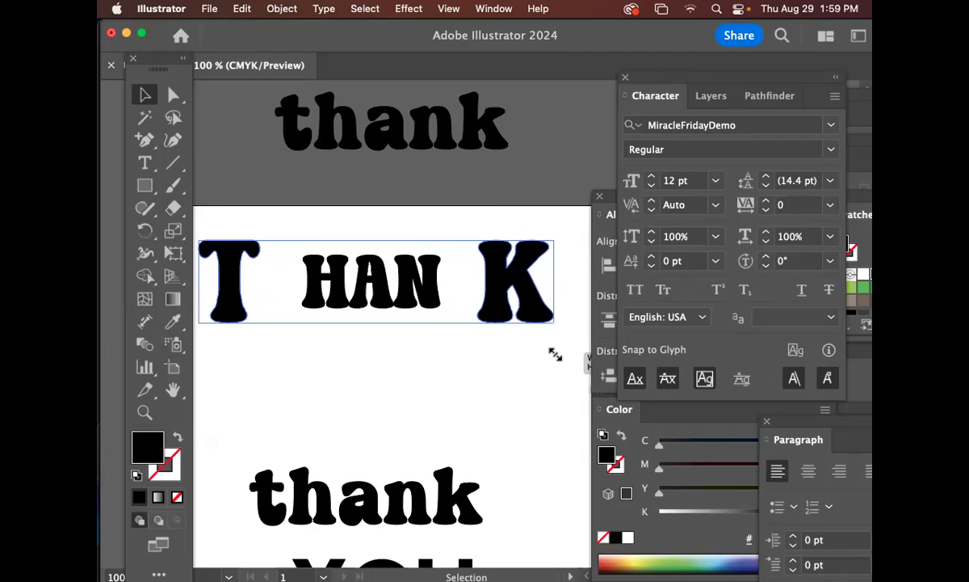
left_click_drag(555, 354, 555, 356)
left_click(480, 378)
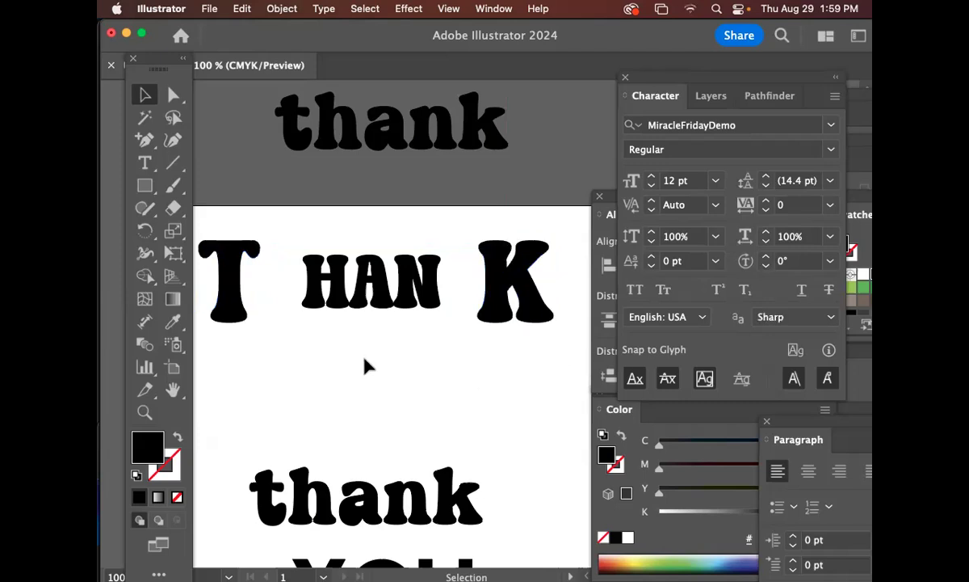
Move the enlarged T and K up against the smaller HAN letters with their bases aligned
left_click(232, 315)
left_click_drag(233, 316, 290, 304)
left_click_drag(518, 316, 481, 307)
left_click(475, 377)
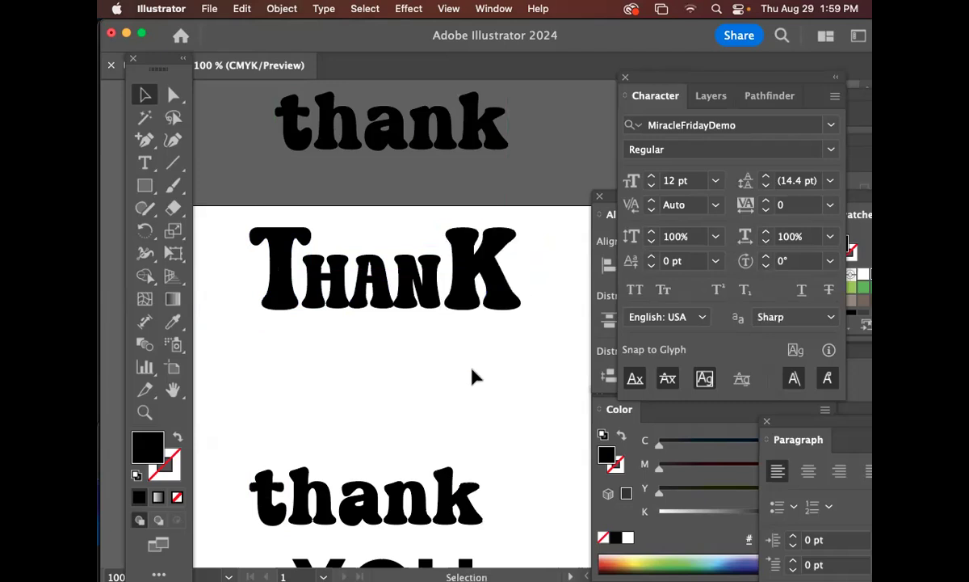
Bring the Align options in front of the other panels and align all letters of the outlined THANK along their bottom edges
left_click_drag(517, 348, 236, 275)
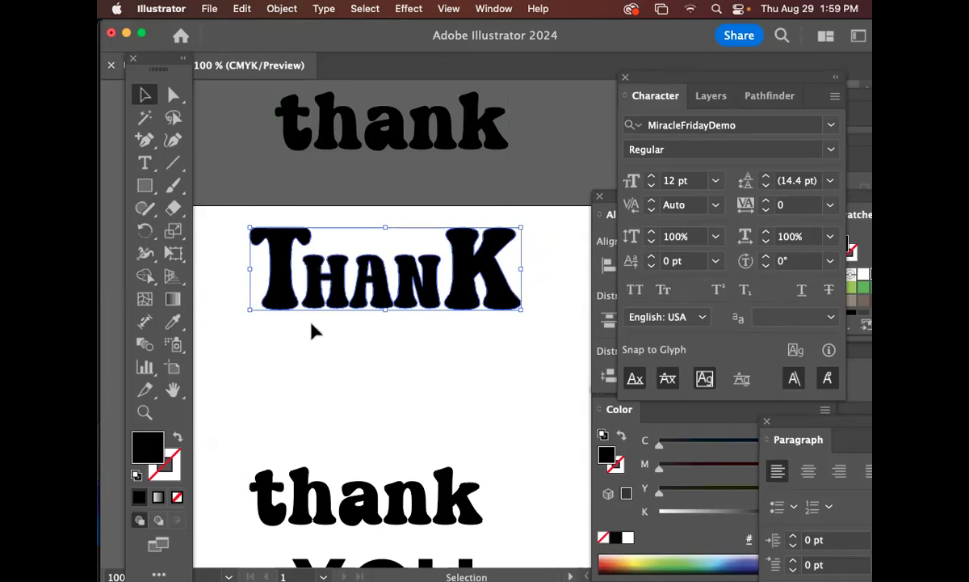
key("super+equal")
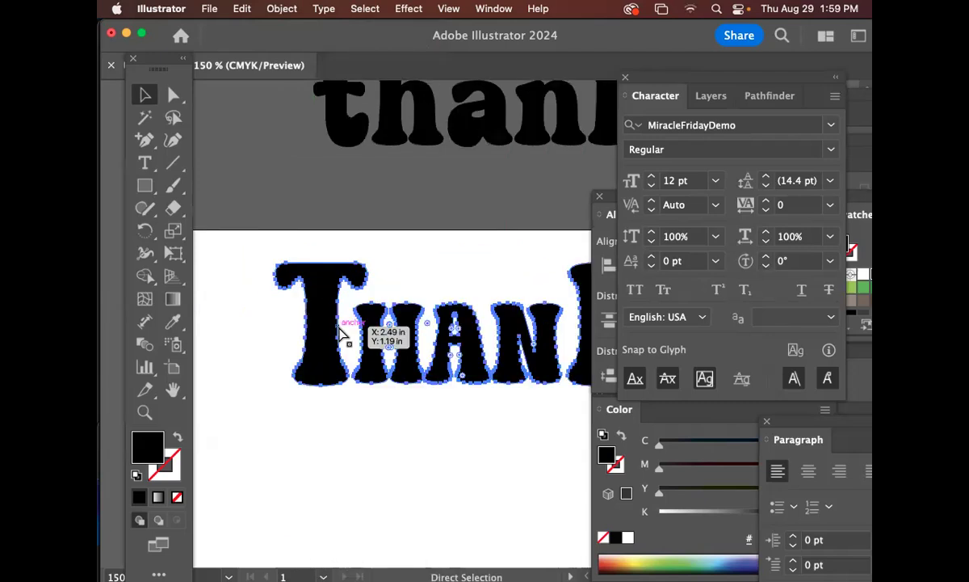
left_click_drag(339, 325, 255, 269)
scroll(357, 271, "down", 3)
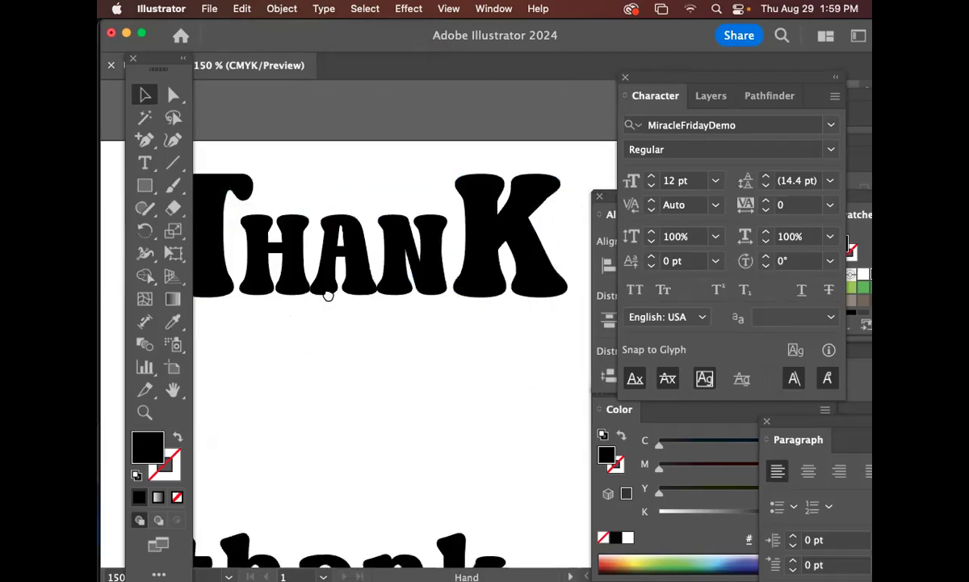
left_click_drag(389, 277, 377, 257)
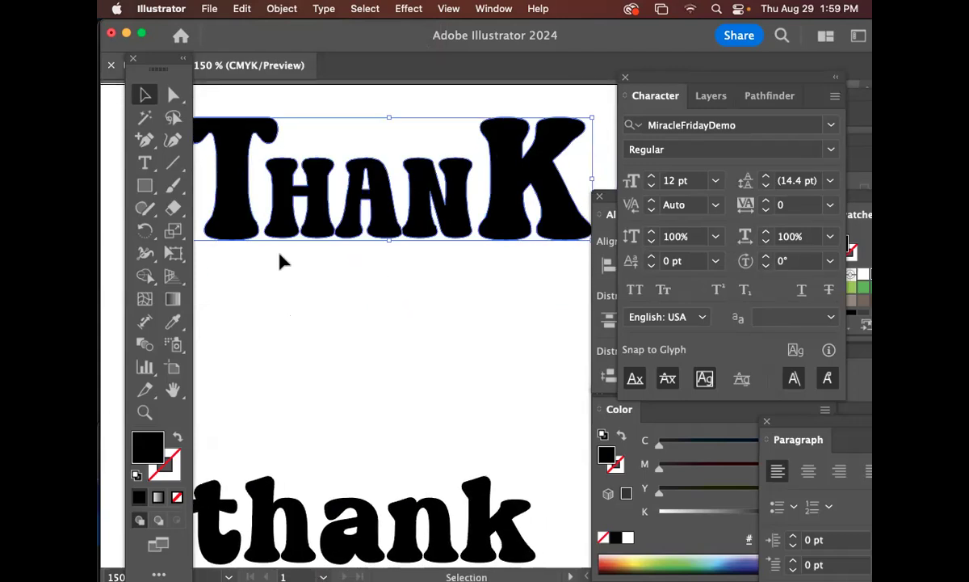
left_click_drag(612, 199, 649, 258)
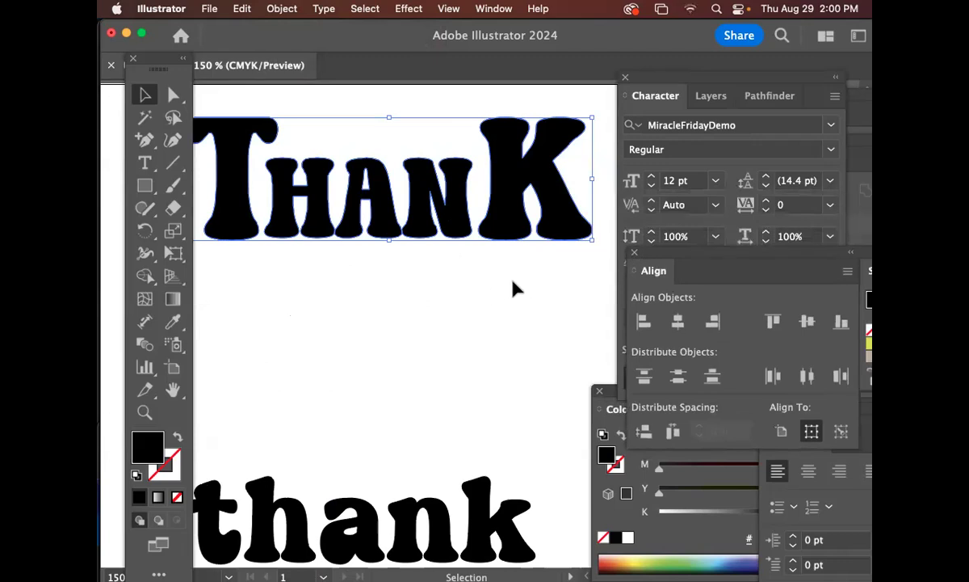
left_click(508, 8)
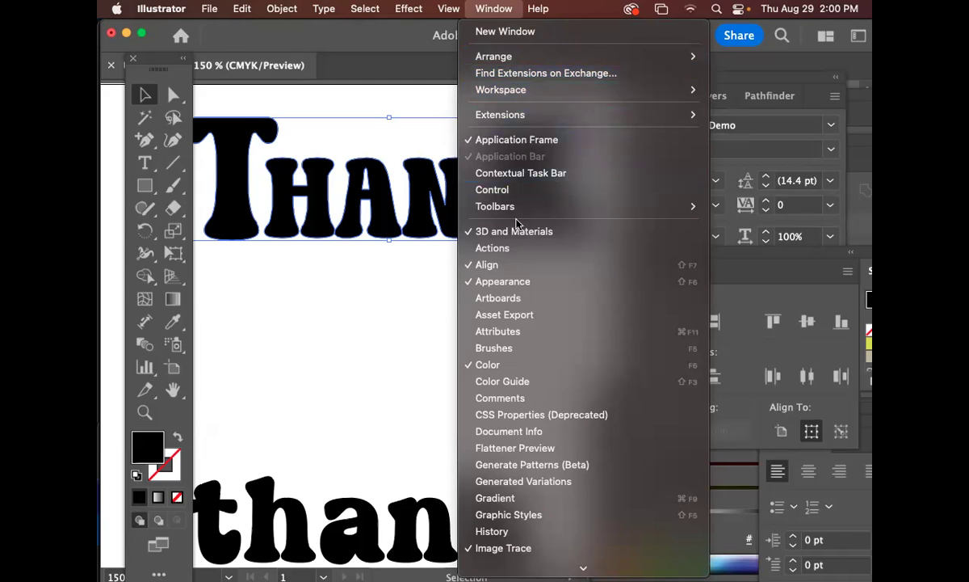
left_click(496, 271)
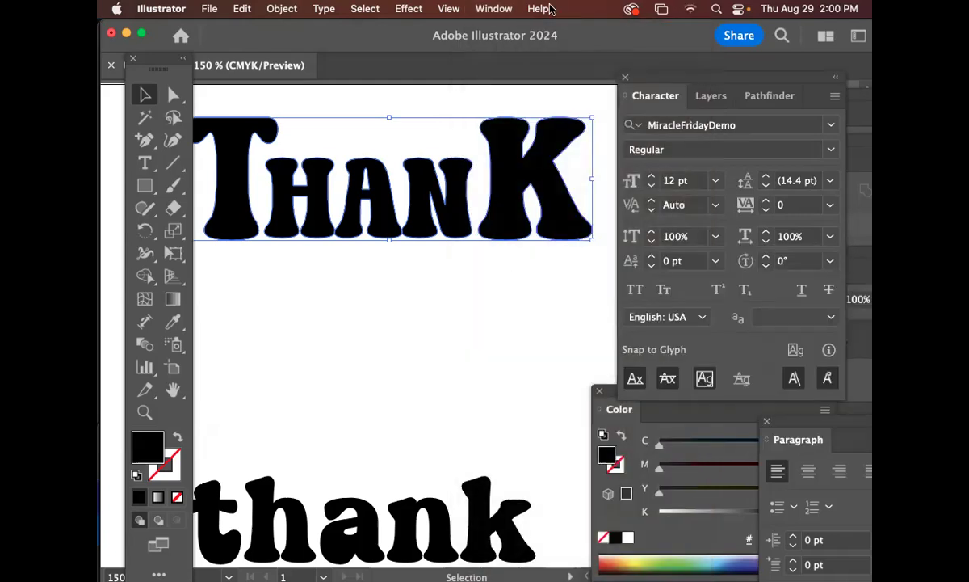
left_click(485, 8)
left_click(520, 264)
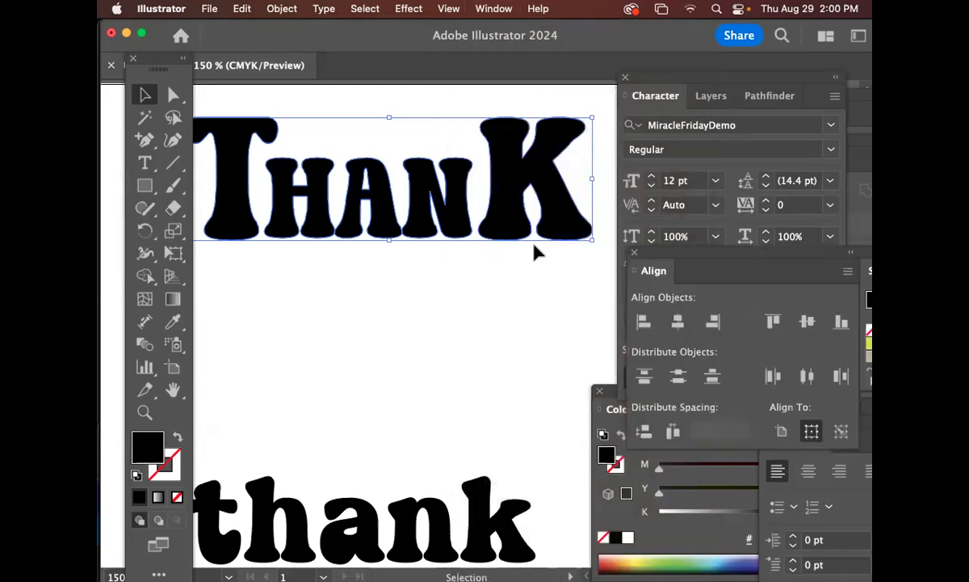
left_click_drag(659, 269, 640, 157)
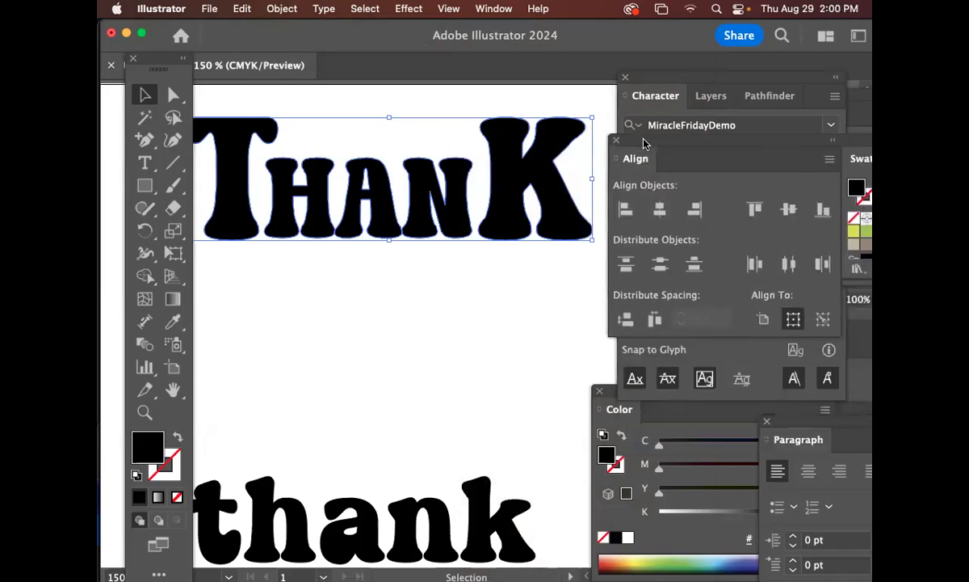
left_click(824, 211)
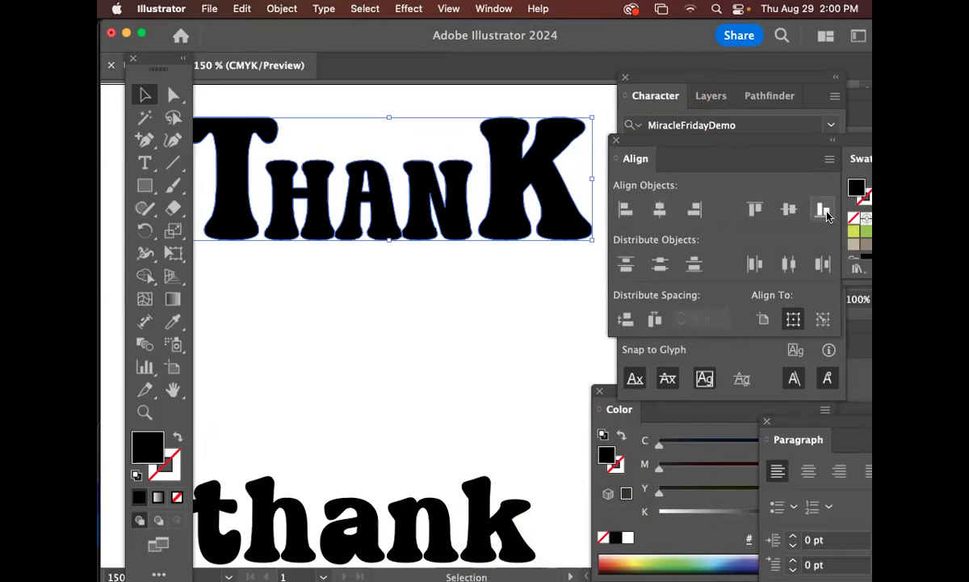
left_click(521, 306)
key("super+minus")
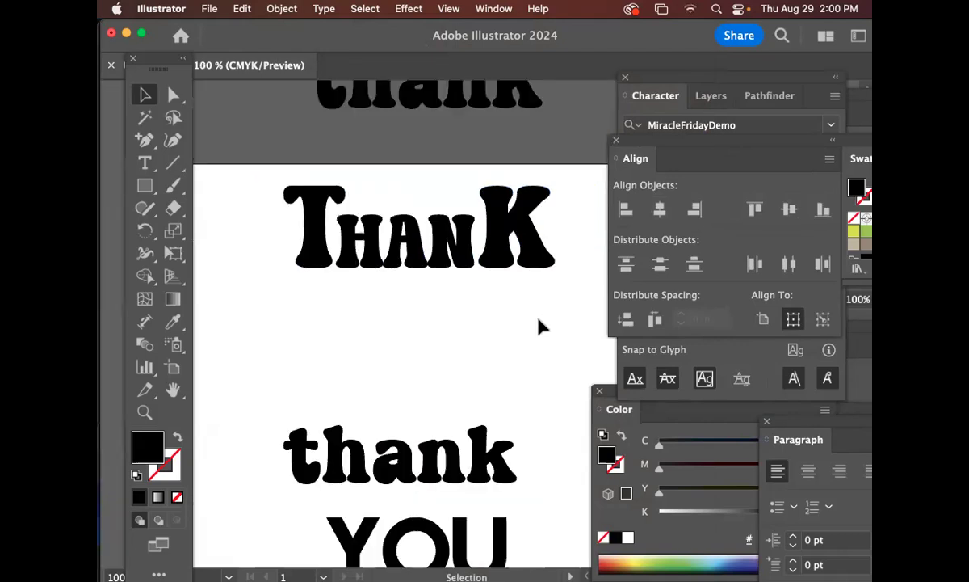
Duplicate the outlined THANK directly below itself and align the copy's letters along their top edges
left_click(493, 246)
left_click_drag(493, 246, 493, 353)
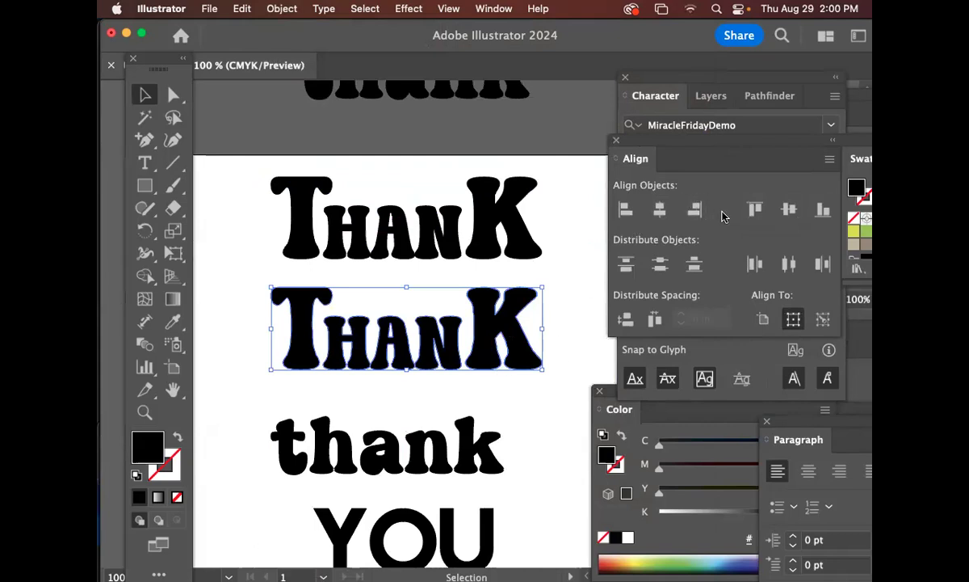
left_click(753, 210)
left_click(565, 340)
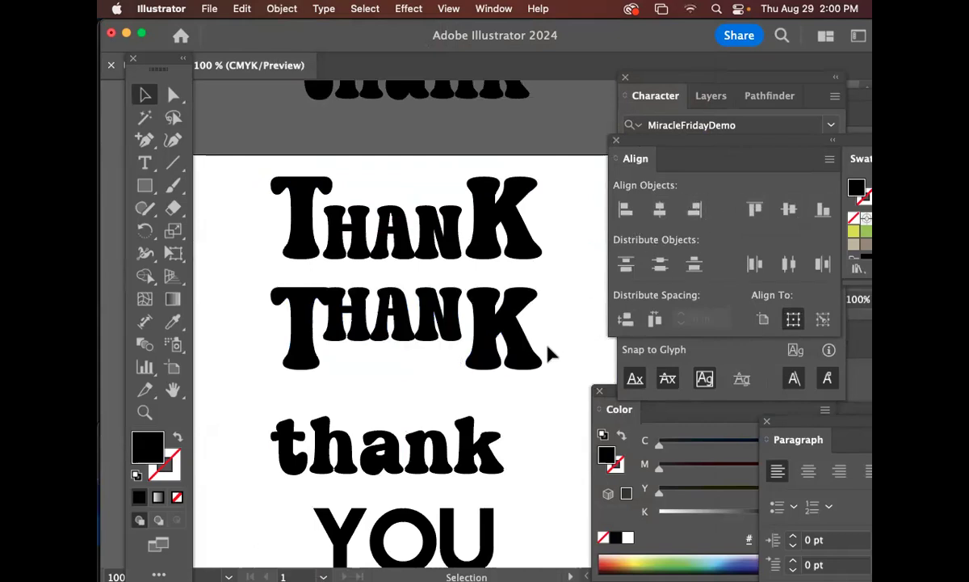
Move the outlined lowercase thank down the artboard so it overlaps the upper part of YOU
scroll(549, 353, "down", 4)
left_click_drag(246, 314, 503, 428)
left_click(558, 335)
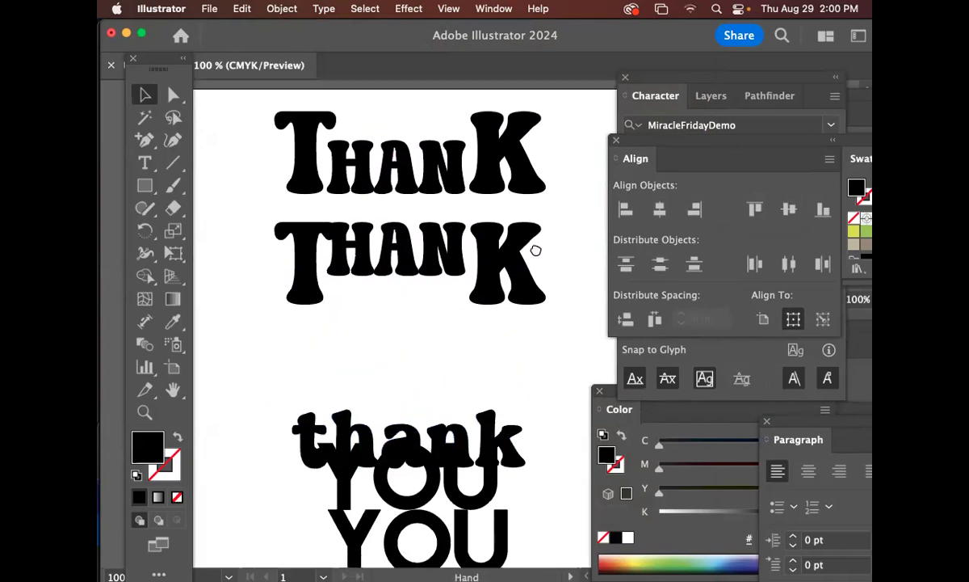
Move the bottom-aligned THANK slightly up to widen the gap above its top-aligned copy
scroll(535, 248, "up", 3)
left_click_drag(564, 267, 234, 245)
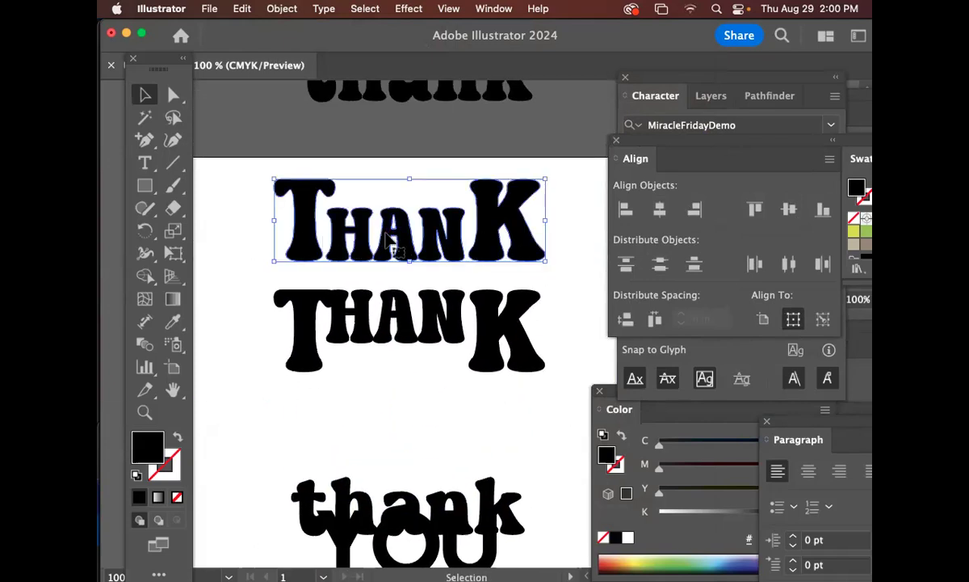
left_click_drag(369, 231, 397, 232)
left_click_drag(249, 274, 539, 378)
left_click(436, 389)
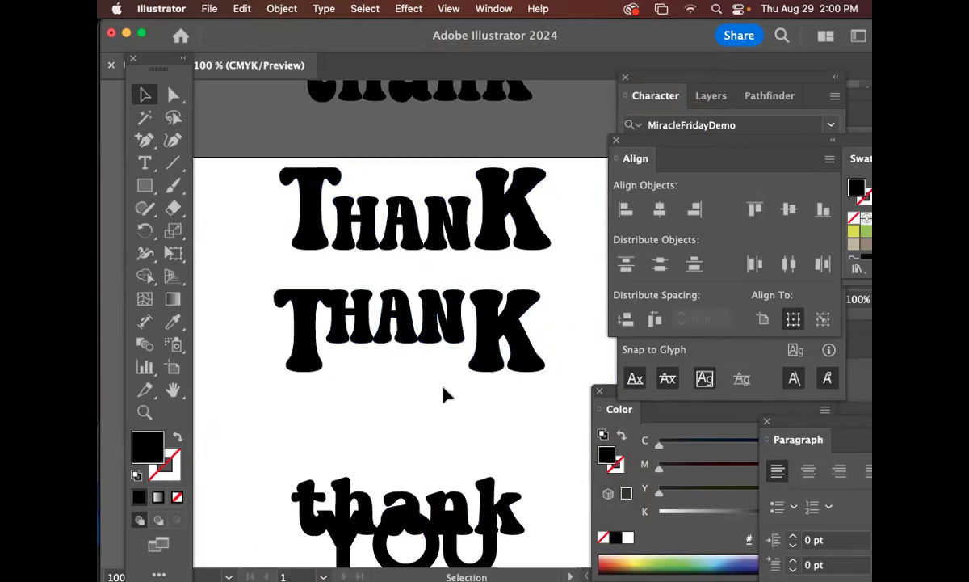
left_click(489, 373)
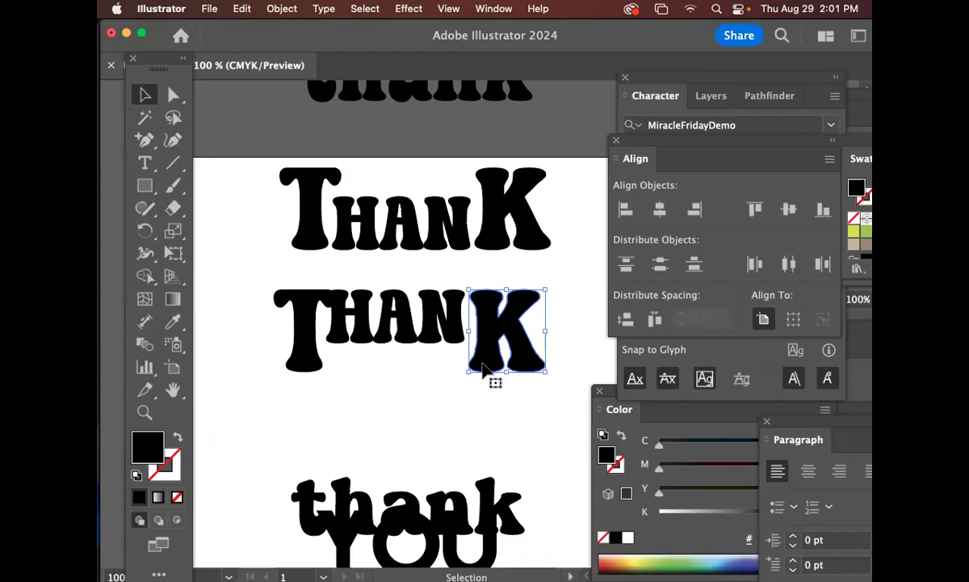
left_click(420, 413)
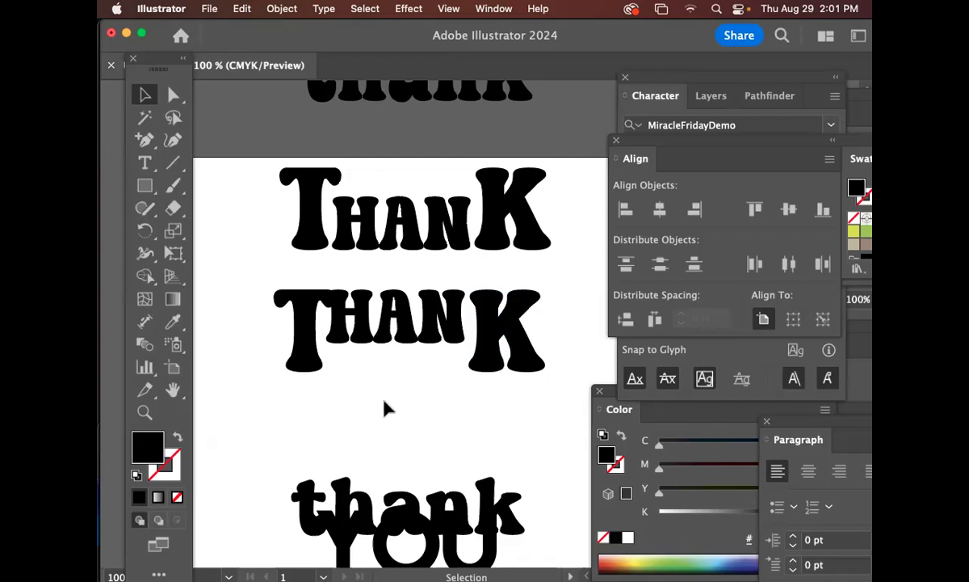
Move the top-aligned THANK off the artboard to the upper right and lower the bottom-aligned THANK into the freed space
left_click_drag(412, 385, 243, 297)
key("super+minus")
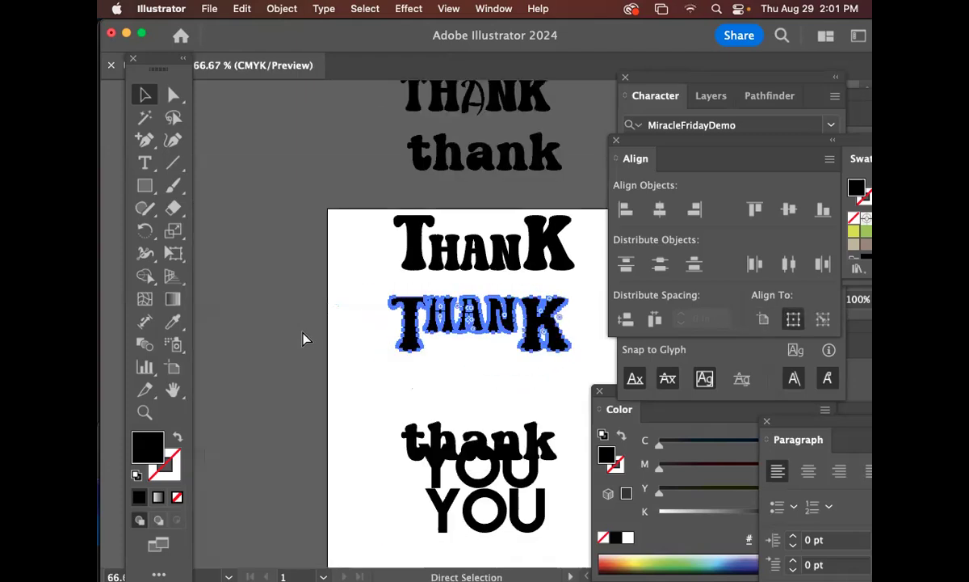
key("super+minus")
left_click_drag(400, 320, 288, 356)
left_click_drag(364, 359, 523, 202)
left_click_drag(337, 321, 344, 356)
left_click(401, 388)
Draw a narrow black rectangle as an underline just beneath THANK, spanning from the T's base to the K's base
key("super+equal")
left_click_drag(370, 431, 451, 301)
left_click_drag(145, 185, 214, 187)
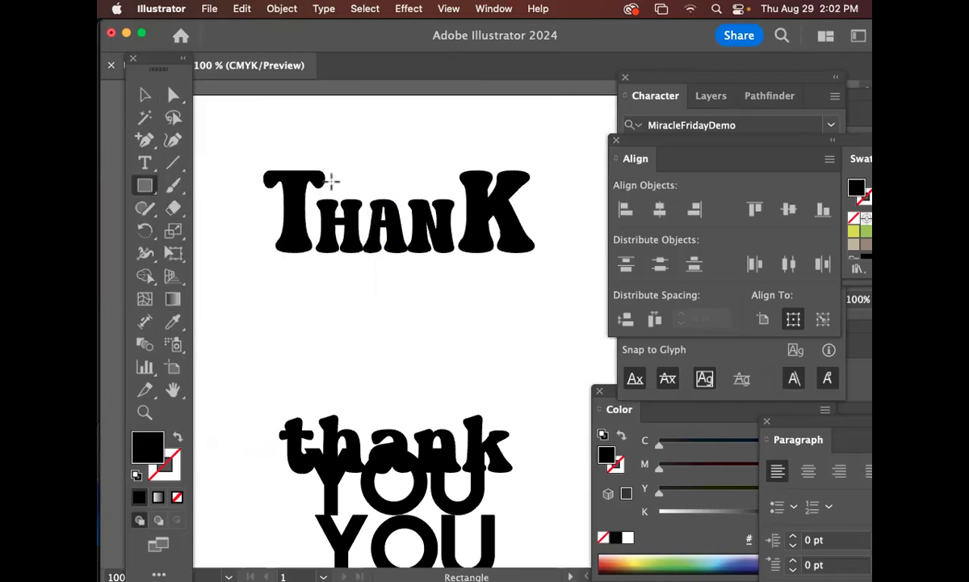
left_click_drag(274, 259, 532, 264)
left_click(145, 94)
left_click(396, 280)
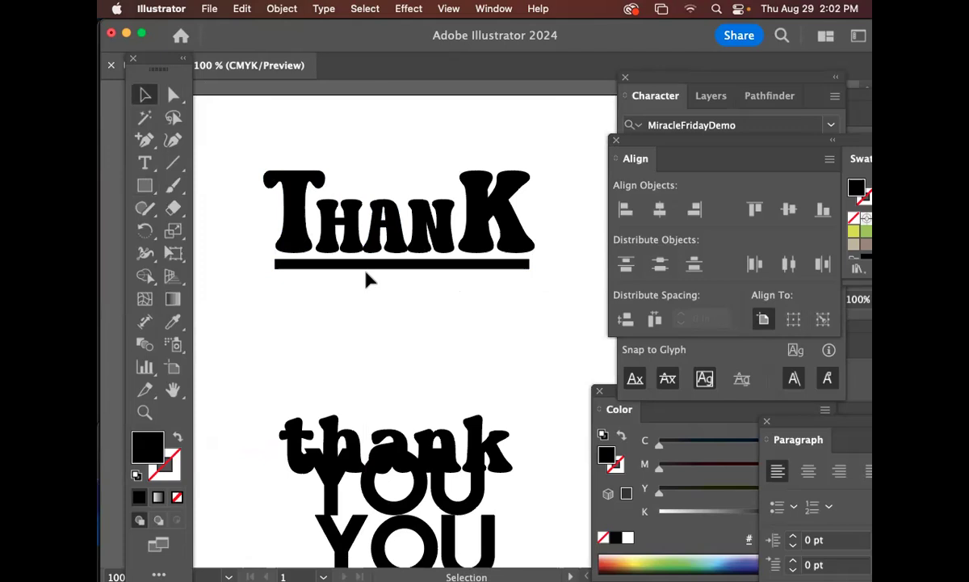
Make the underline bar thinner and end it flush with the outer edge of the K
left_click(376, 266)
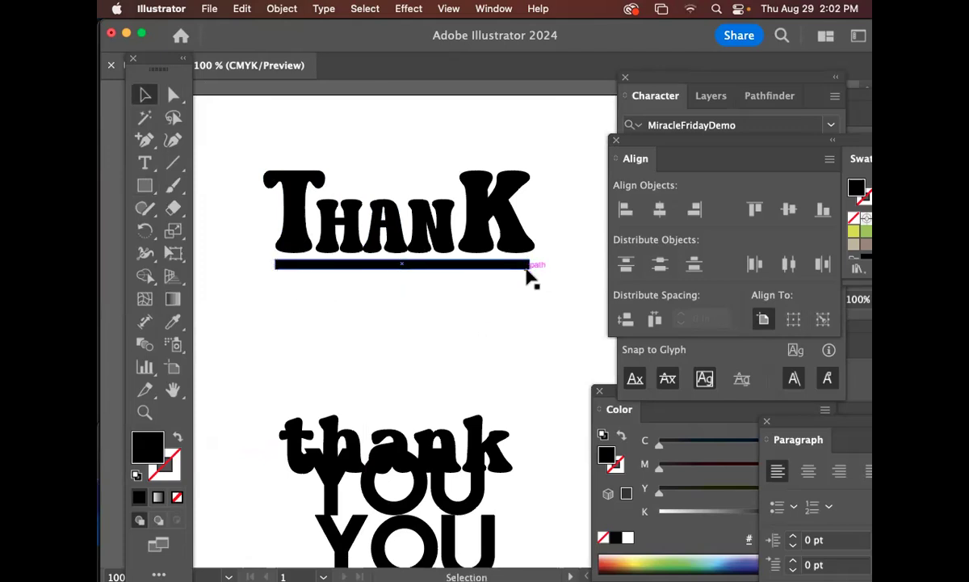
left_click_drag(531, 270, 441, 281)
left_click(309, 294)
key("super+equal")
key("super+equal")
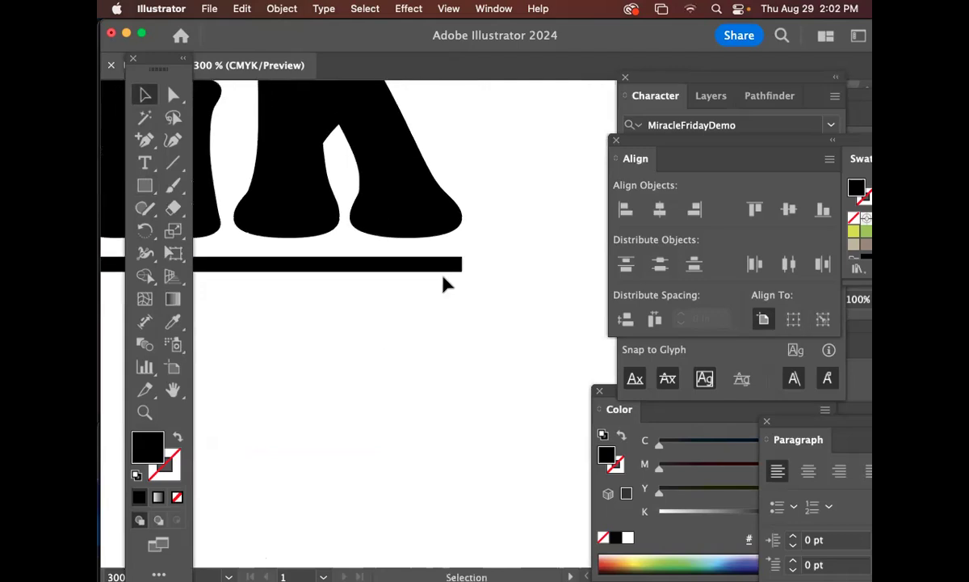
Try rounding individual corners at the underline's end below the K with Direct Selection and undo the change
key("super+equal")
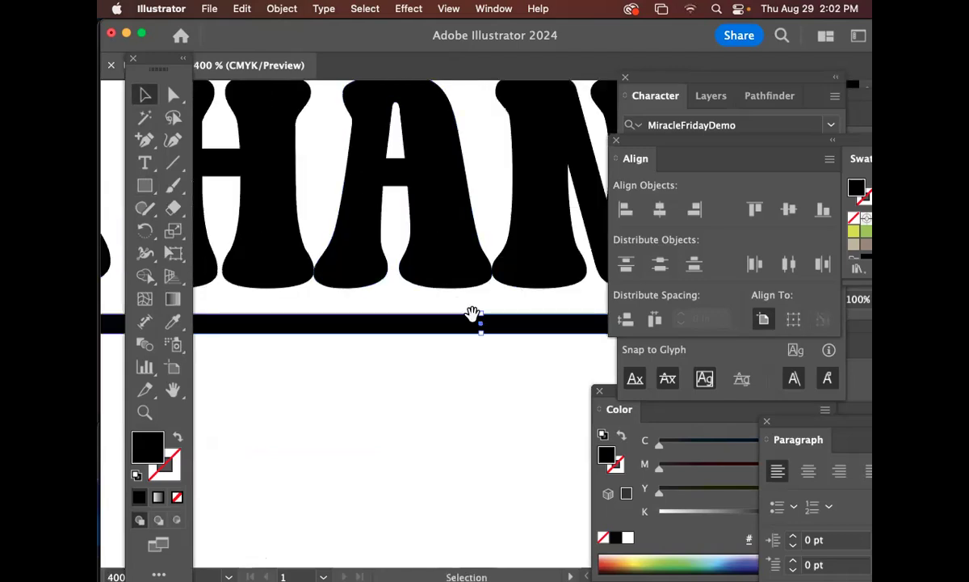
left_click_drag(472, 313, 349, 295)
left_click_drag(558, 275, 428, 291)
left_click(239, 148, "shift")
left_click(174, 97)
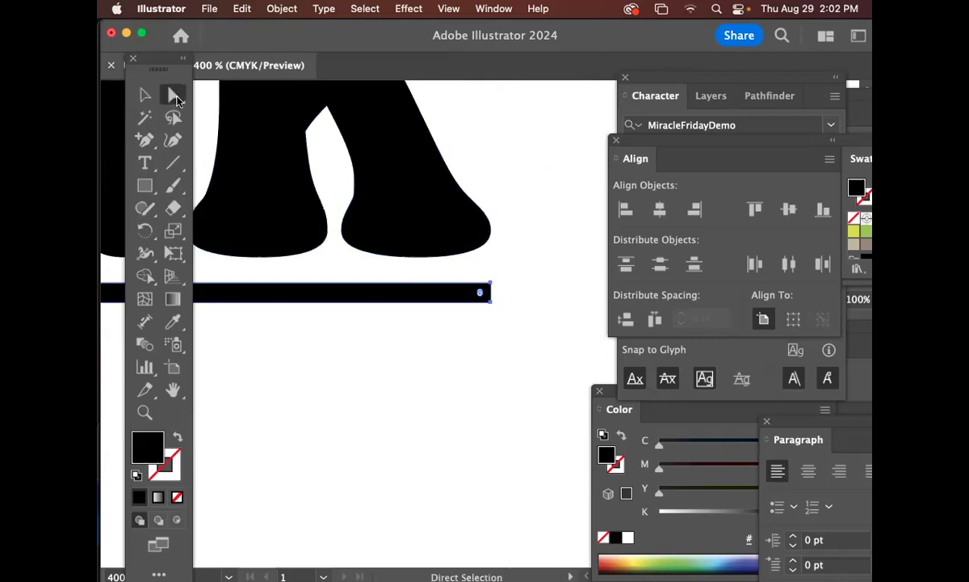
key("super+equal")
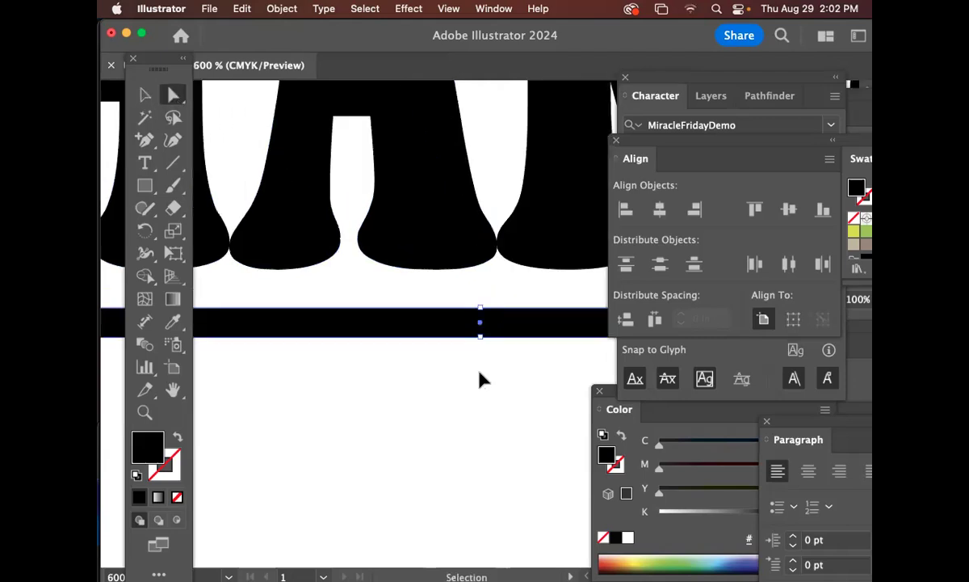
key("super+equal")
key("super+equal")
left_click_drag(513, 377, 474, 278)
scroll(474, 279, "down", 3)
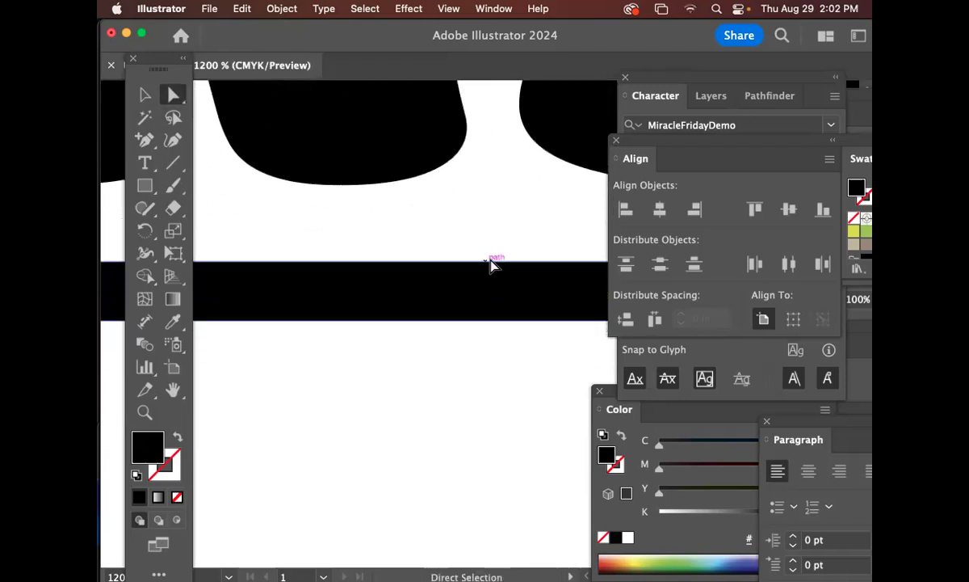
scroll(524, 220, "right", 6)
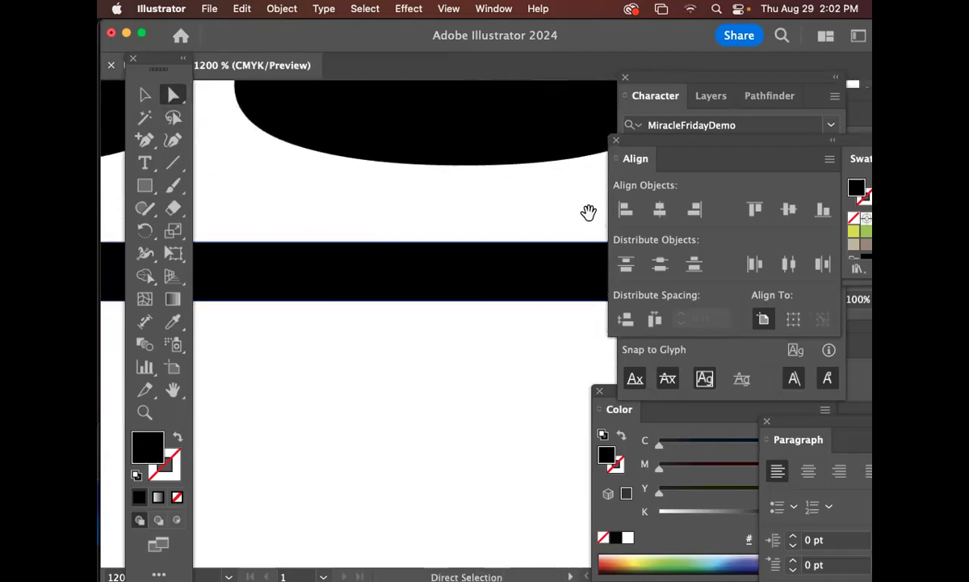
left_click(440, 266)
left_click_drag(432, 262, 348, 254)
left_click_drag(428, 306, 404, 311)
key("super")
key("super+z")
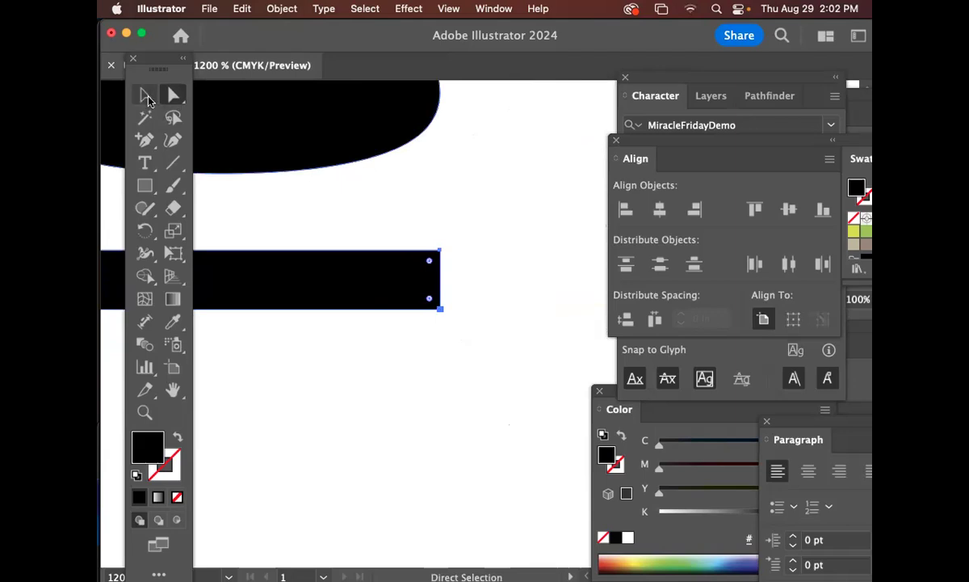
Round all corners of the underline bar to the maximum so both ends become semicircular
left_click(145, 94)
left_click(440, 214)
left_click_drag(429, 261, 351, 255)
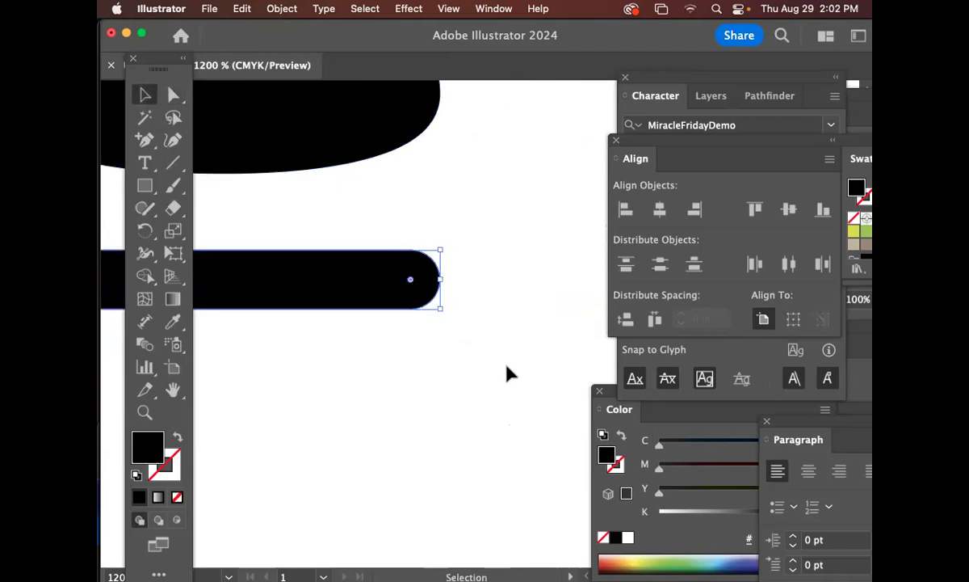
key("super+minus")
key("super+minus")
key("super+minus")
key("super+minus")
key("super+minus")
key("super+minus")
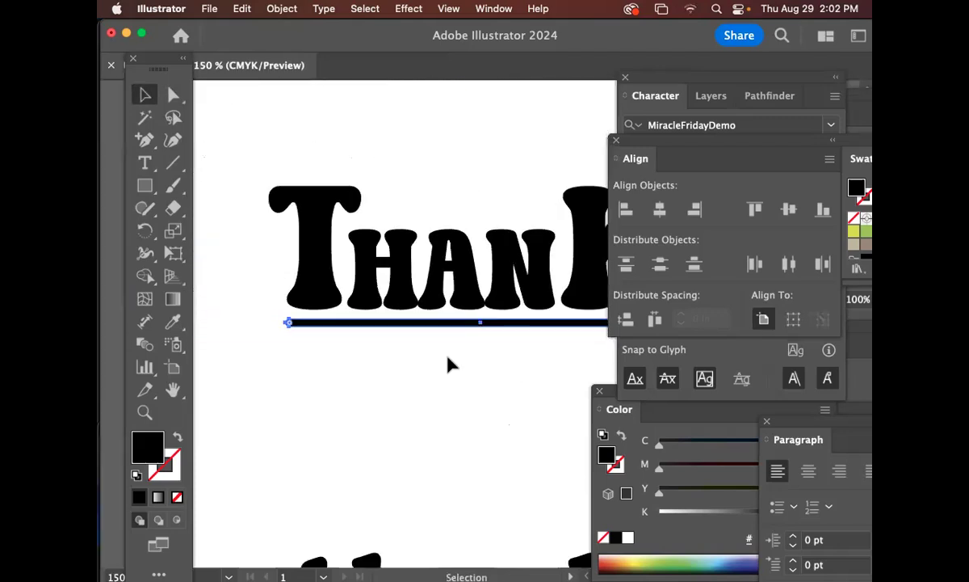
left_click(461, 426)
Duplicate THANK together with its underline directly below the original
left_click_drag(444, 370, 355, 326)
key("super+minus")
key("super+minus")
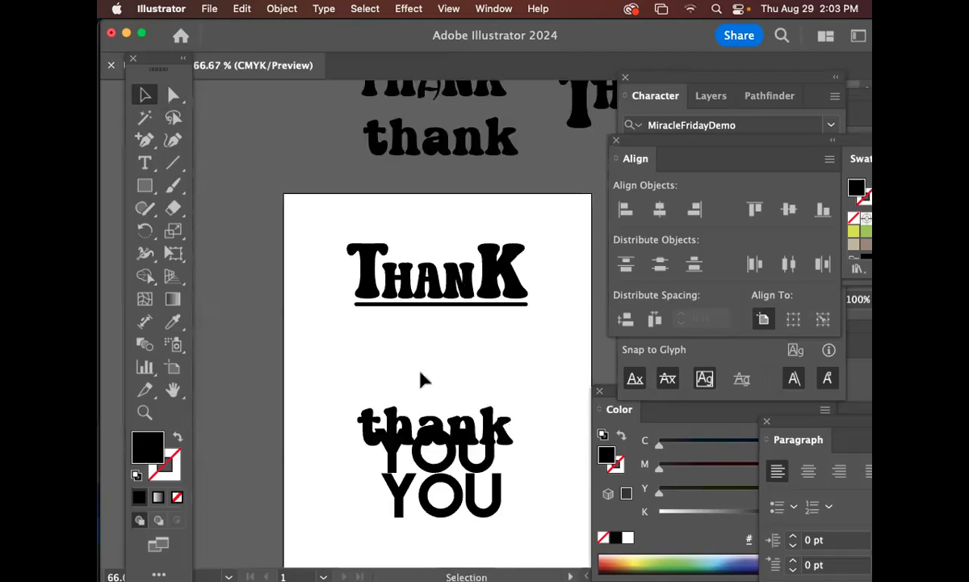
left_click_drag(536, 320, 281, 198)
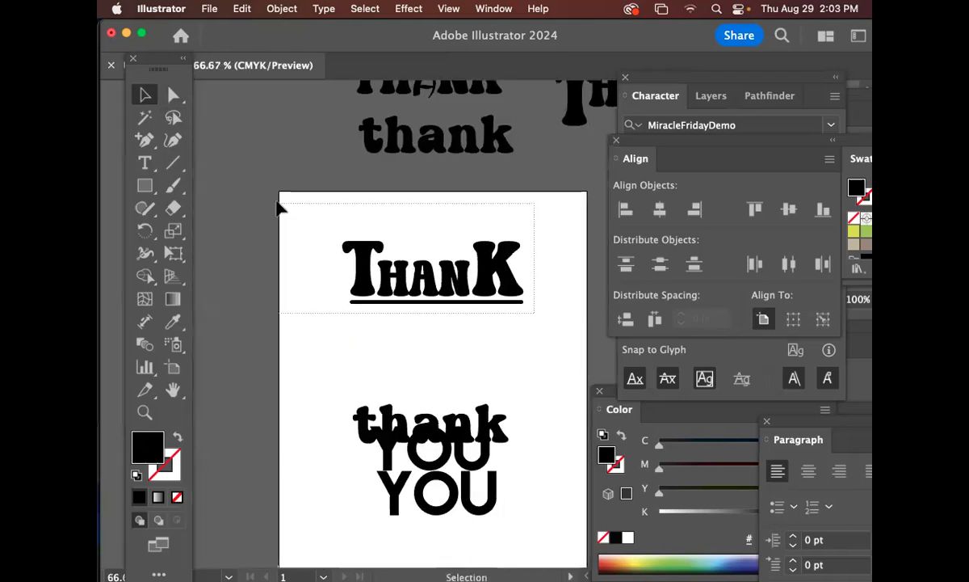
left_click_drag(393, 277, 411, 337)
left_click(519, 378)
Delete the underline bar beneath the lower THANK copy
left_click(145, 412)
left_click_drag(359, 314, 416, 227)
key("v")
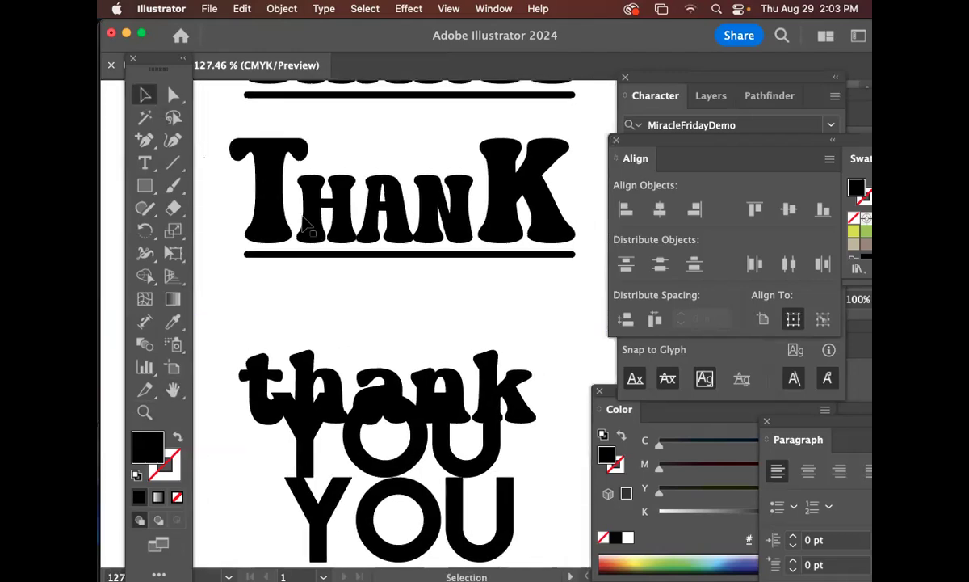
left_click(379, 254)
key("Delete")
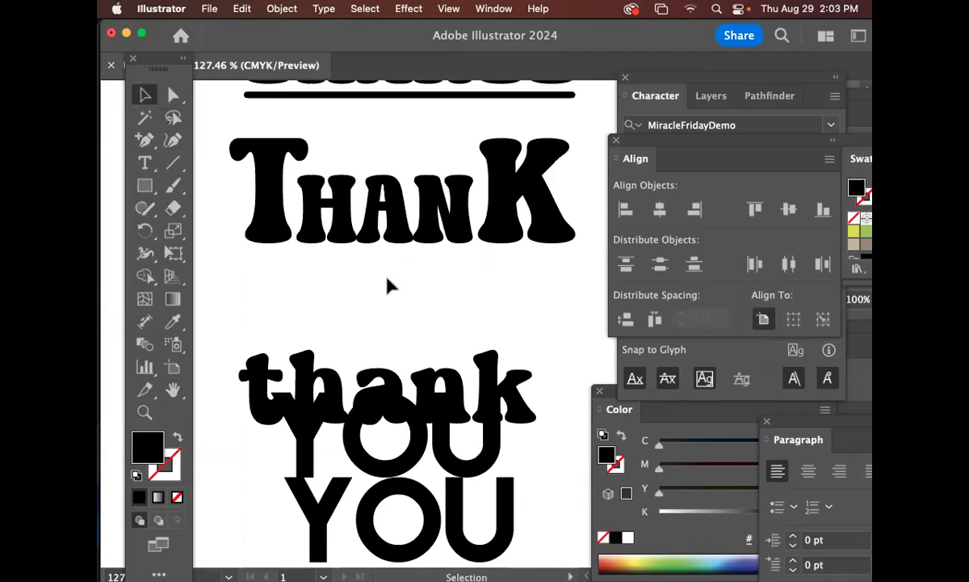
Switch from the Rectangle tool to the Ellipse tool
left_click_drag(144, 185, 193, 230)
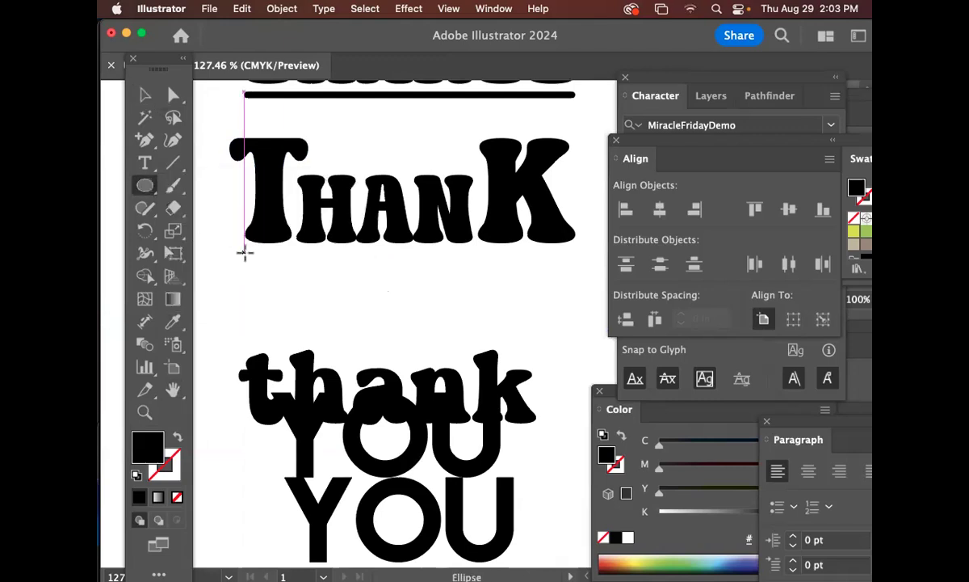
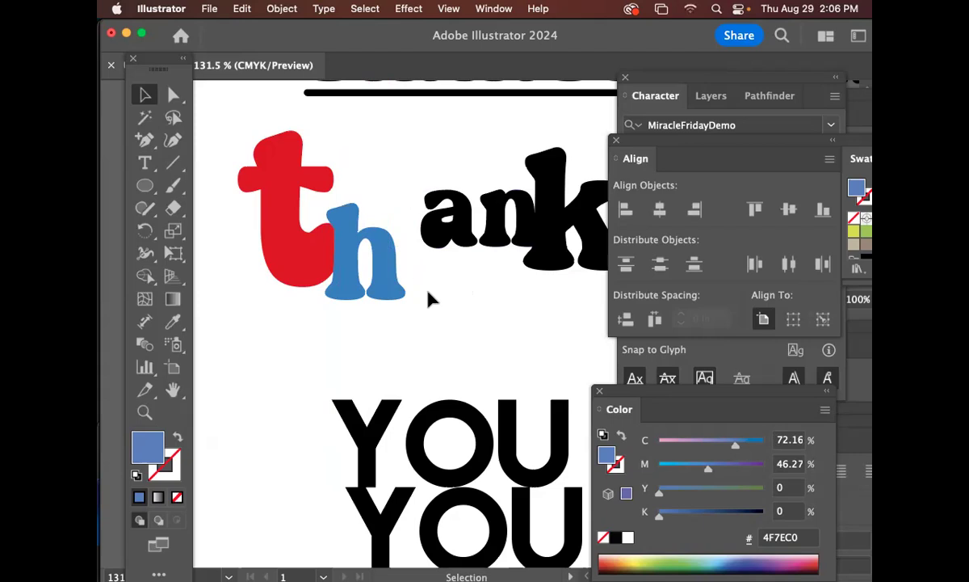
Move the blue h slightly upward beside the red t and clear the selection
mouse_move(395, 291)
left_mouse_down()
mouse_move(387, 287)
mouse_move(405, 282)
mouse_move(395, 284)
left_mouse_up()
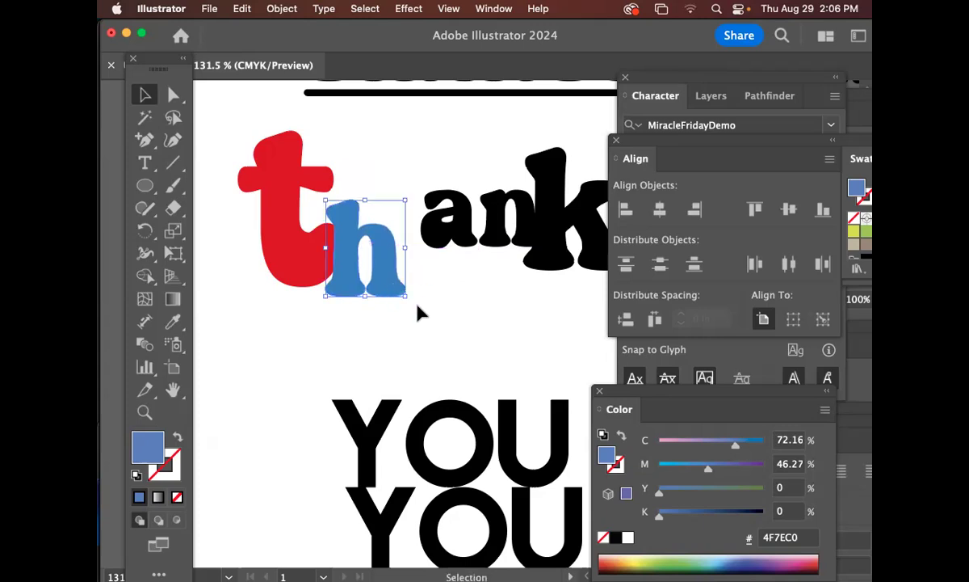
left_click(313, 261)
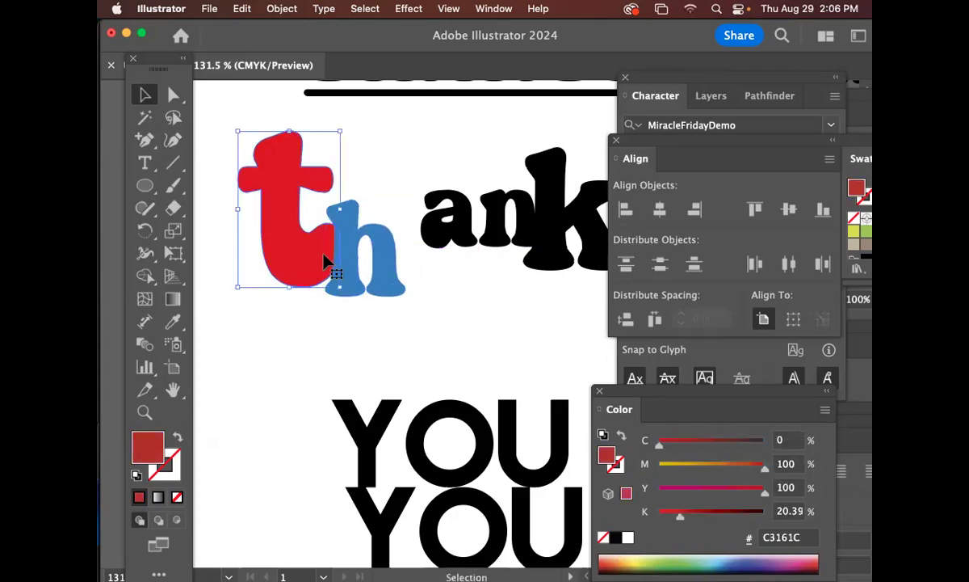
key("super+shift+a")
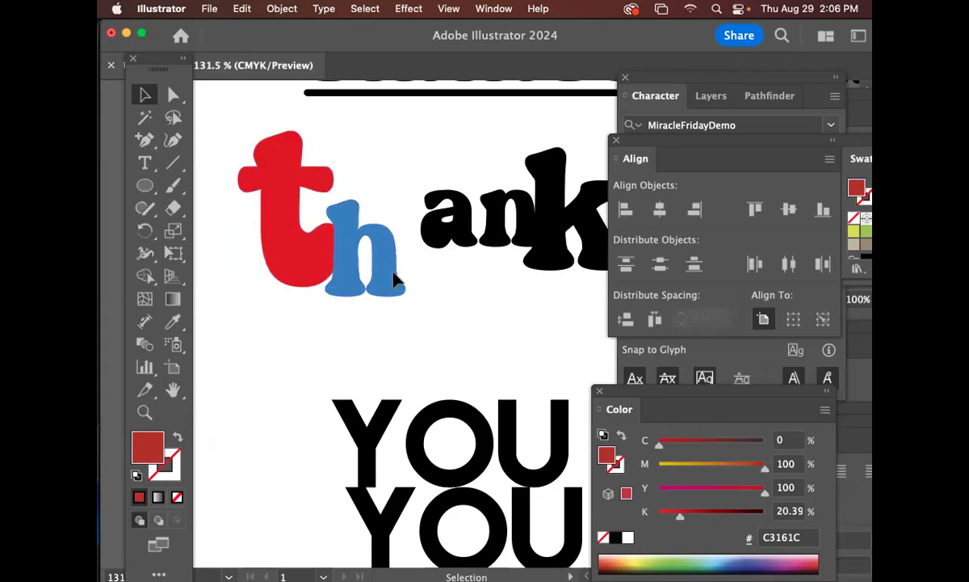
Inspect the blue h's bounds and anchor points where it overlaps the red t
left_click(391, 276)
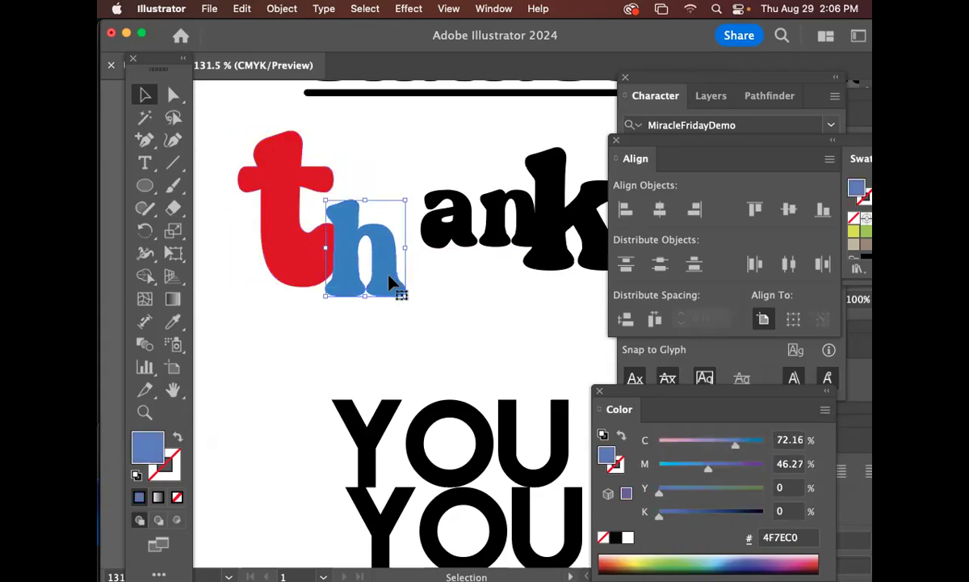
left_click_drag(388, 323, 285, 265)
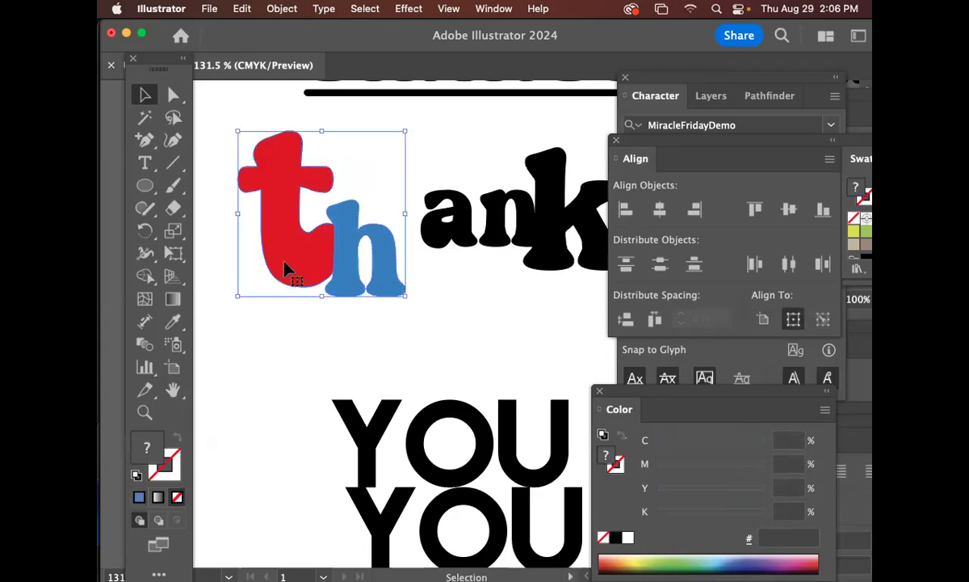
left_click(411, 329)
left_click(383, 286)
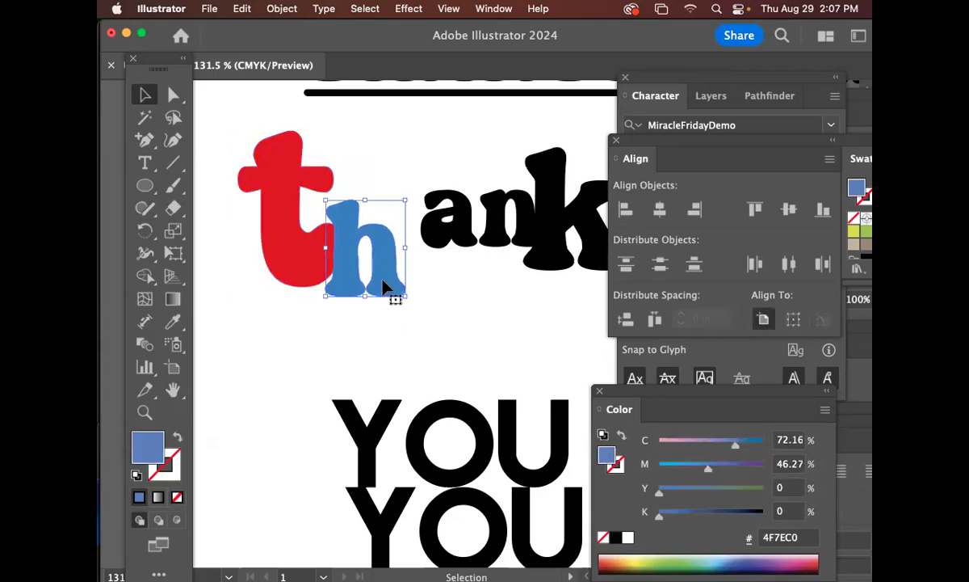
left_click(437, 277)
left_click_drag(388, 275, 401, 277)
left_click(385, 277)
left_click(385, 277, "super")
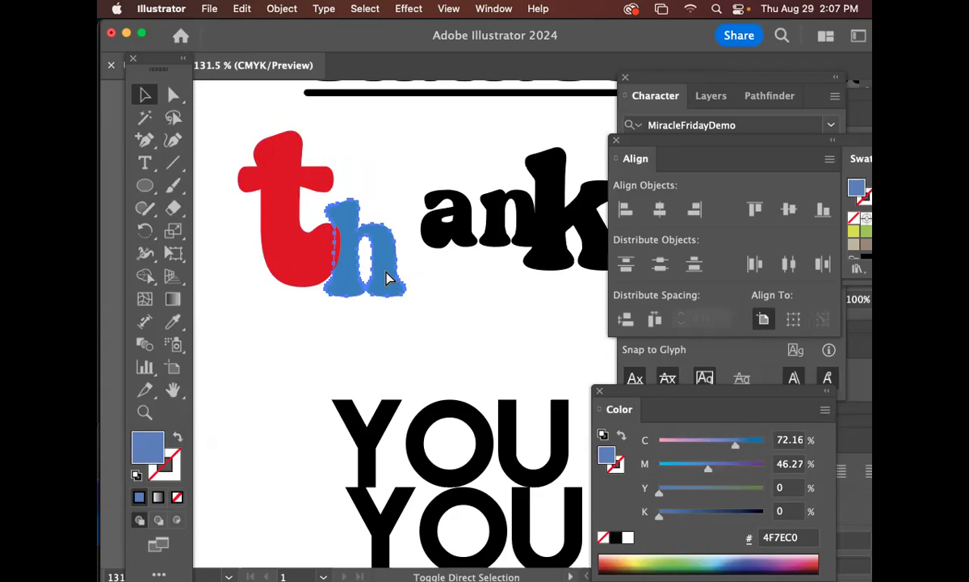
key("super")
key("super")
key("super")
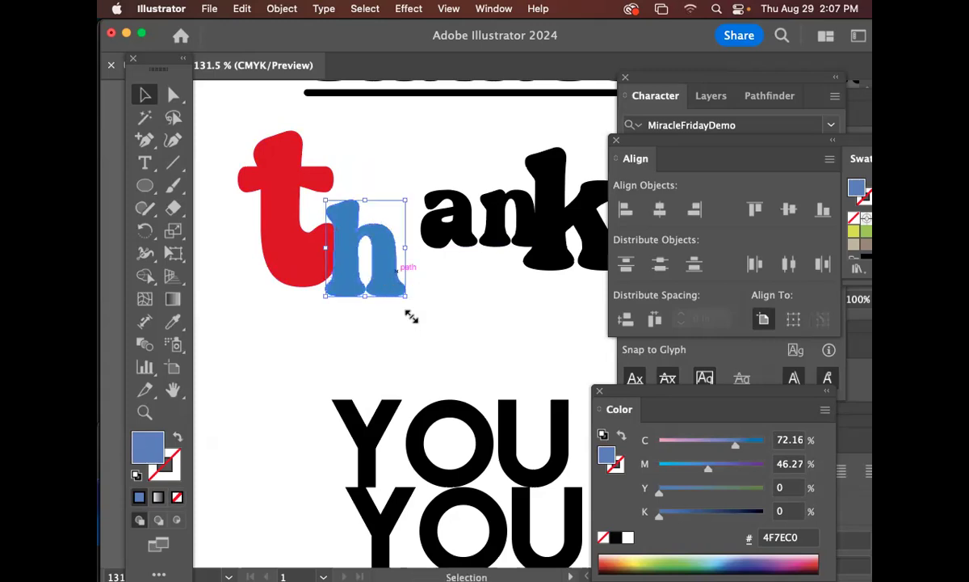
left_click(393, 348)
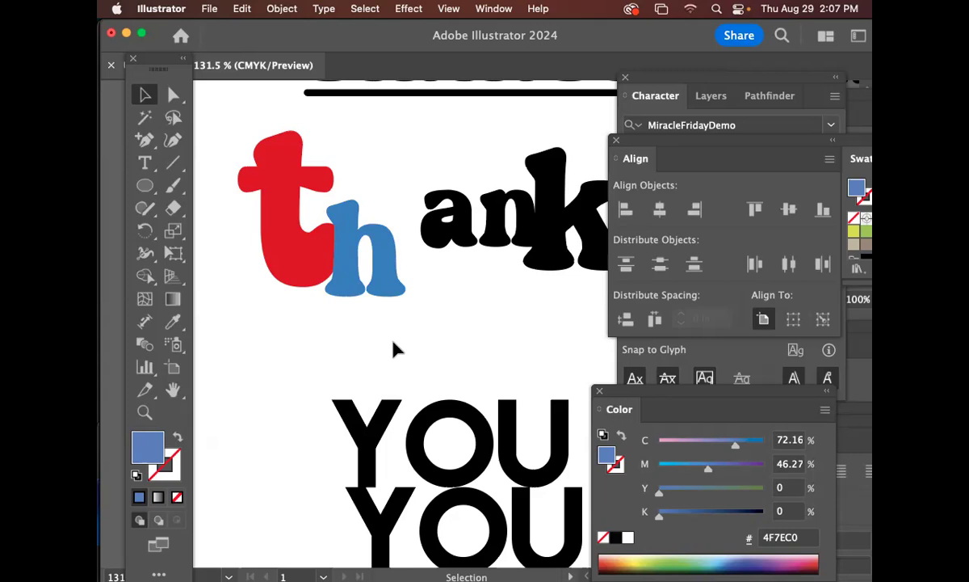
Give the blue h a stroke in its own fill color, 4F7EC0, and make the stroke the active attribute
left_click(353, 282)
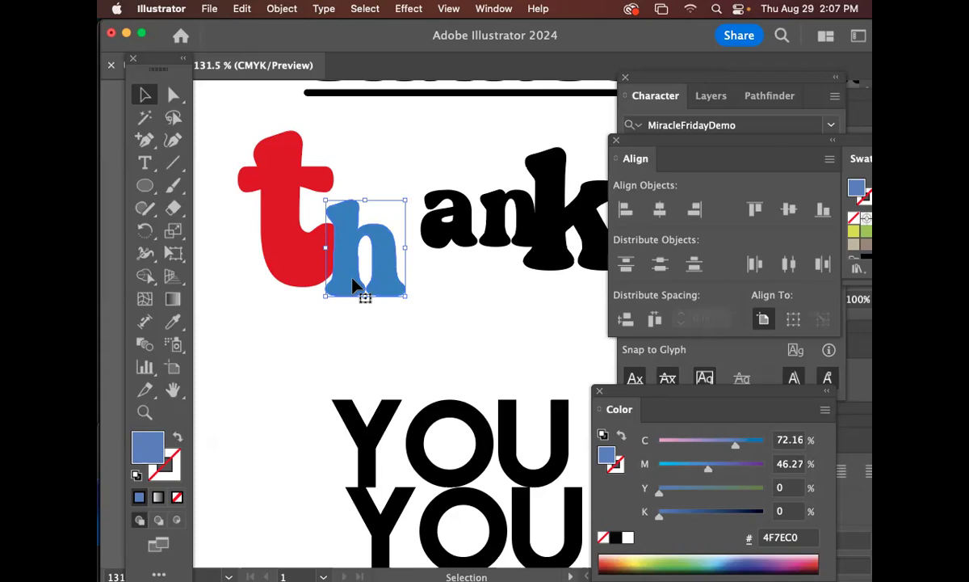
left_click(353, 286)
key("super")
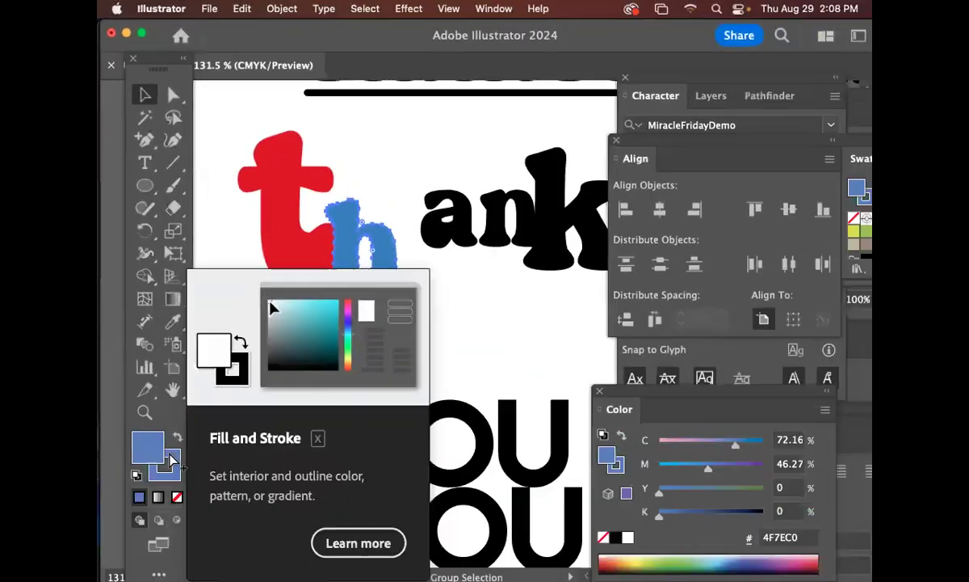
key("v")
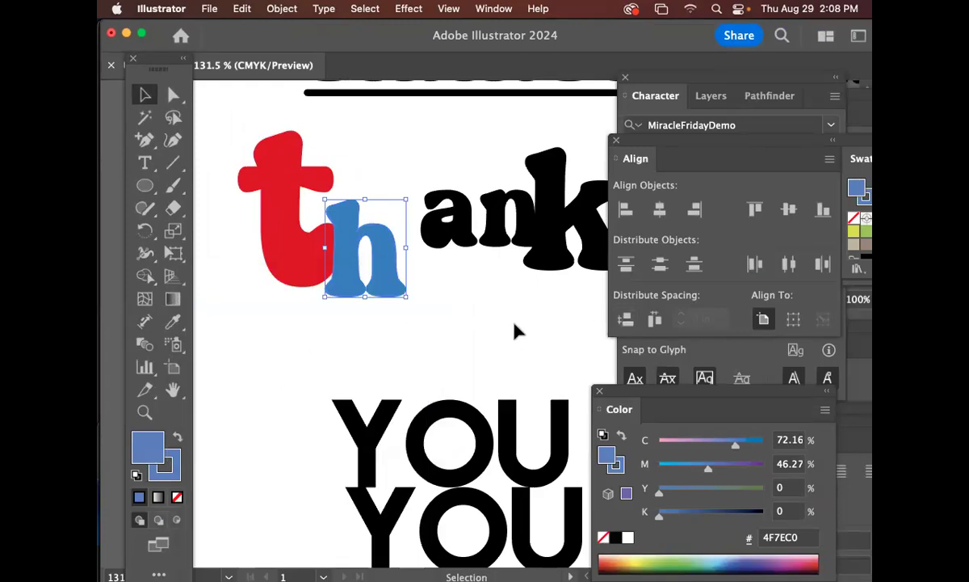
left_click(171, 467)
Increase the blue h's stroke weight to 8 pt in the Stroke settings
left_click(494, 9)
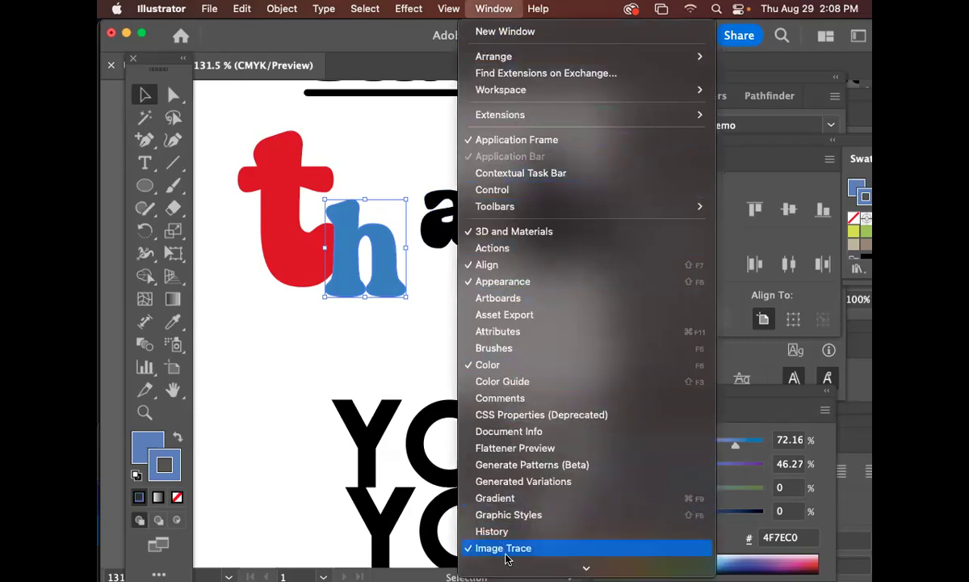
mouse_move(521, 569)
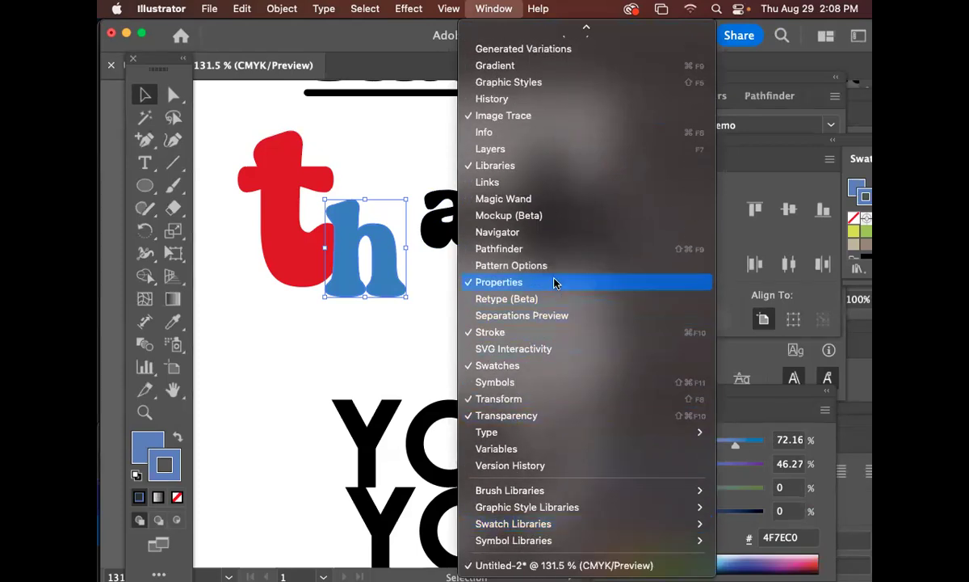
left_click(554, 332)
left_click_drag(656, 307, 536, 192)
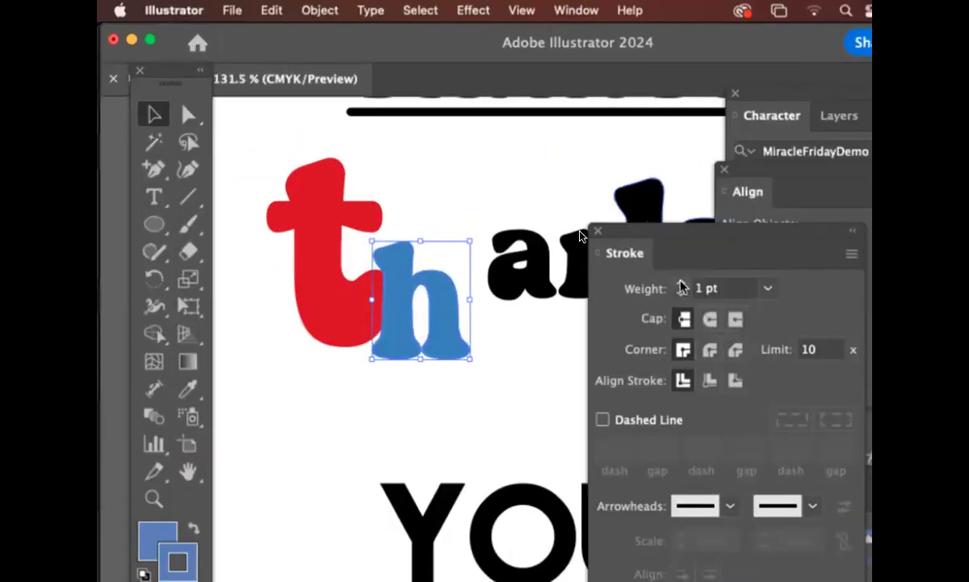
left_click(681, 284)
left_click(681, 284)
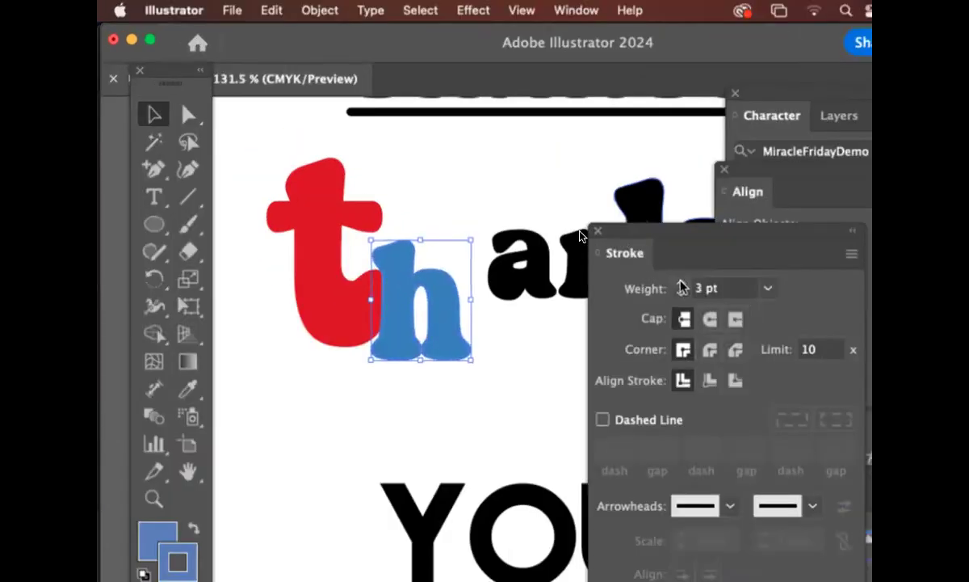
left_click(681, 284)
left_click(681, 283)
left_click(681, 284)
left_click(681, 284)
left_click(681, 284)
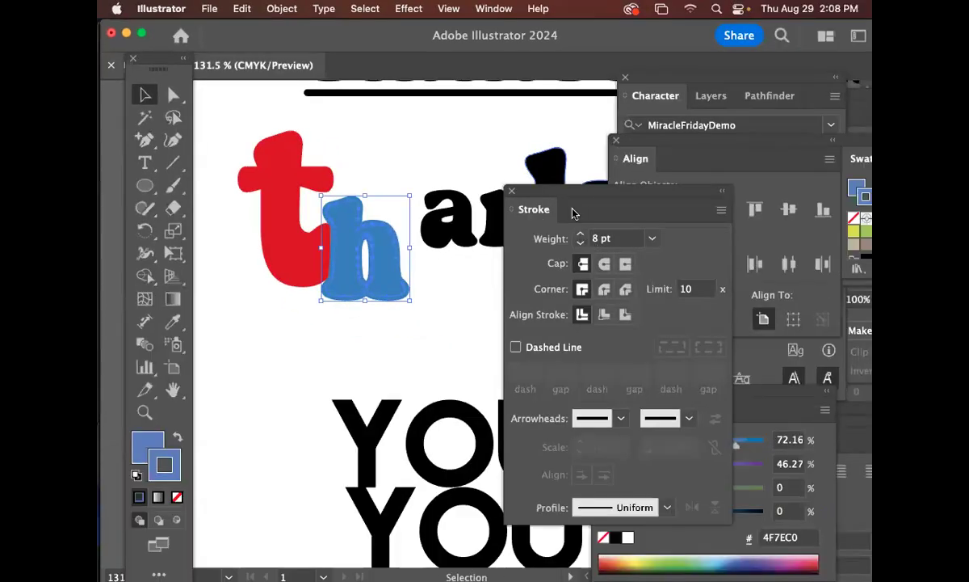
left_click_drag(574, 197, 579, 172)
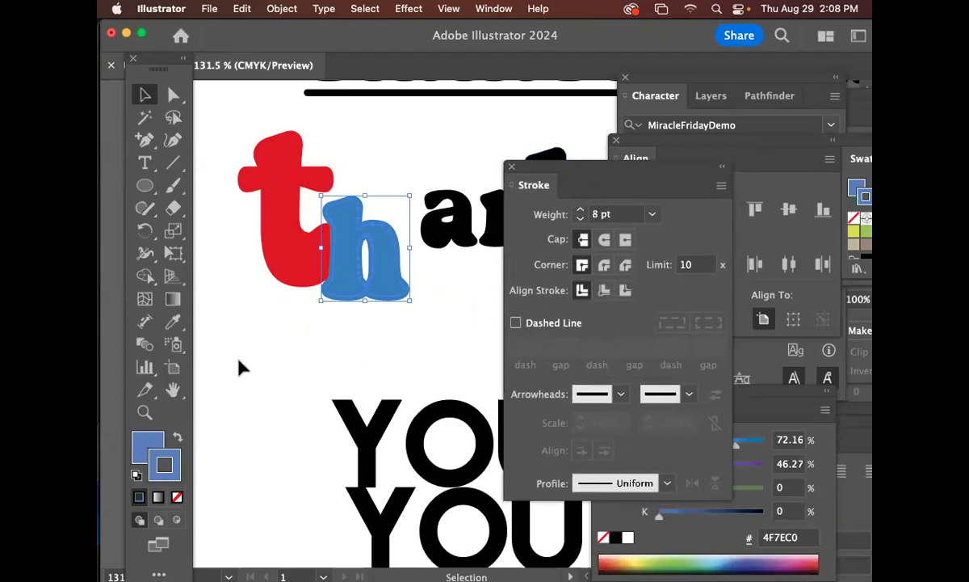
Nudge the blue h slightly downward and raise its stroke weight to 9 pt
left_click(144, 412)
left_click_drag(298, 200, 413, 287)
left_click(414, 288)
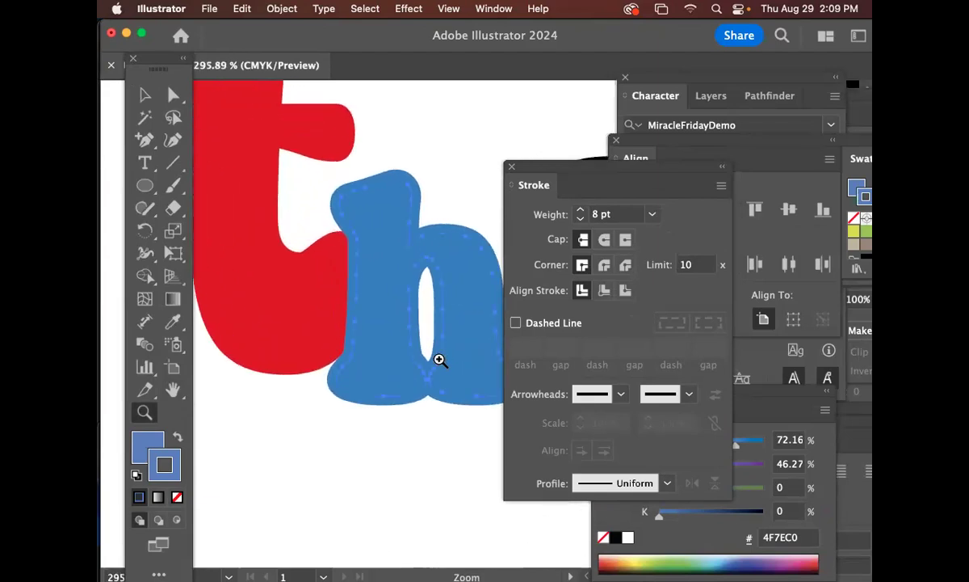
left_click(316, 205)
left_click(144, 93)
left_click(339, 137)
left_click(411, 233)
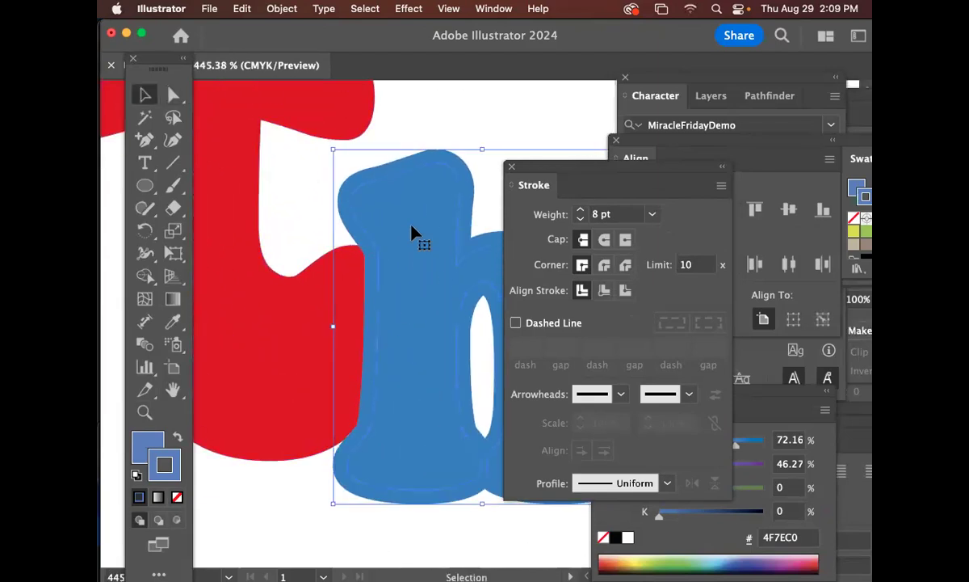
key("Down")
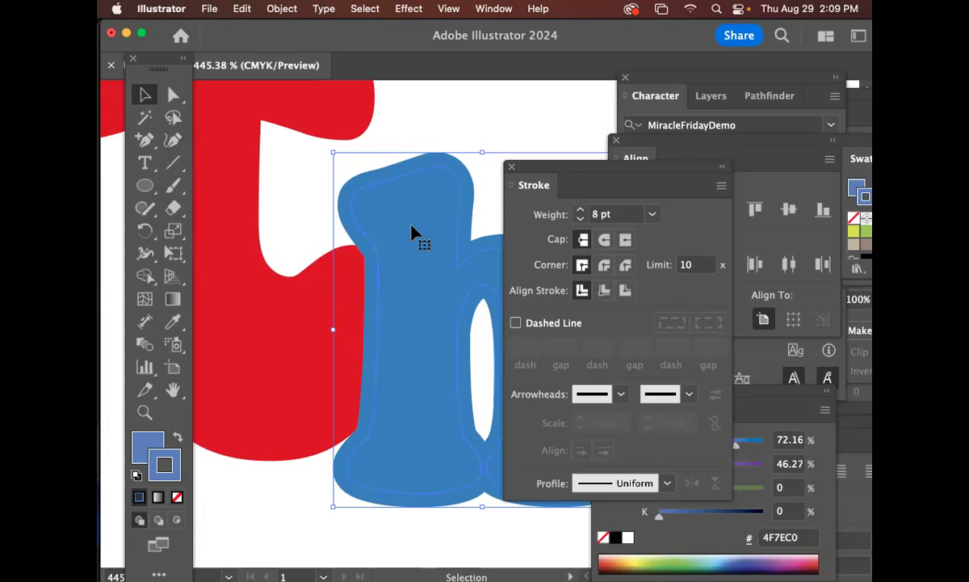
left_click(580, 210)
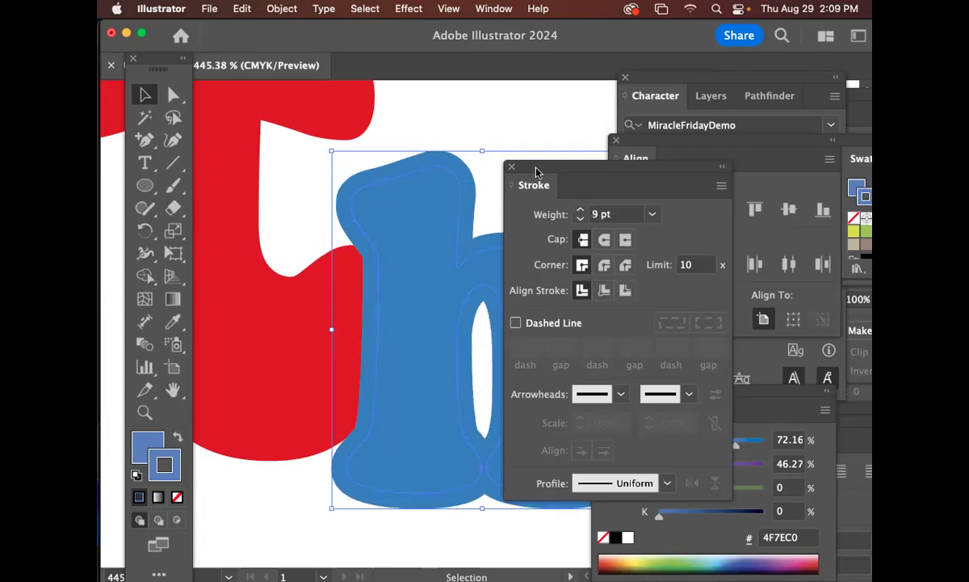
mouse_move(537, 171)
left_mouse_down()
mouse_move(693, 226)
mouse_move(677, 220)
left_mouse_up()
Compare the stroked h in Outline and Preview modes to examine its actual path beneath the thick stroke
key("a")
key("super+minus")
key("super+minus")
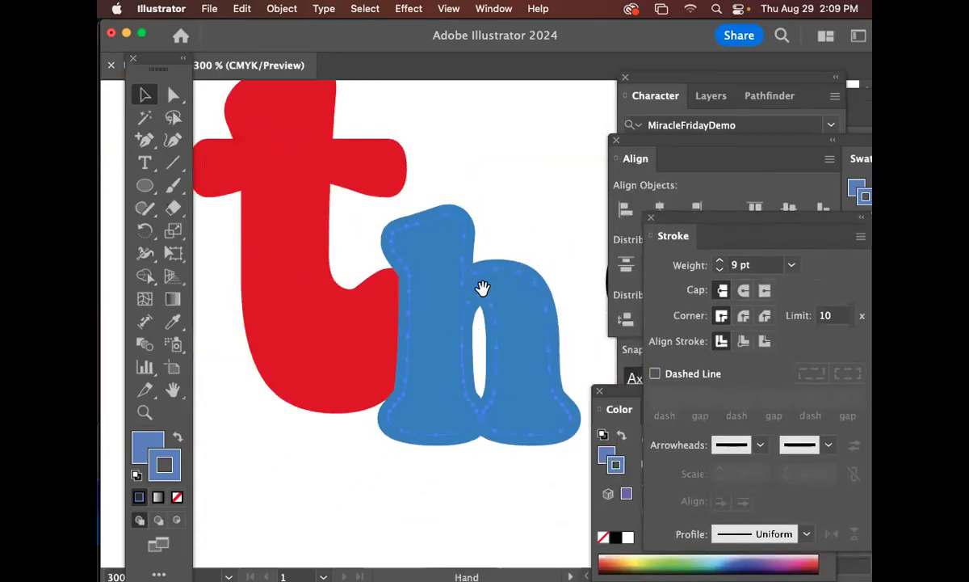
left_click_drag(483, 287, 444, 281)
key("v")
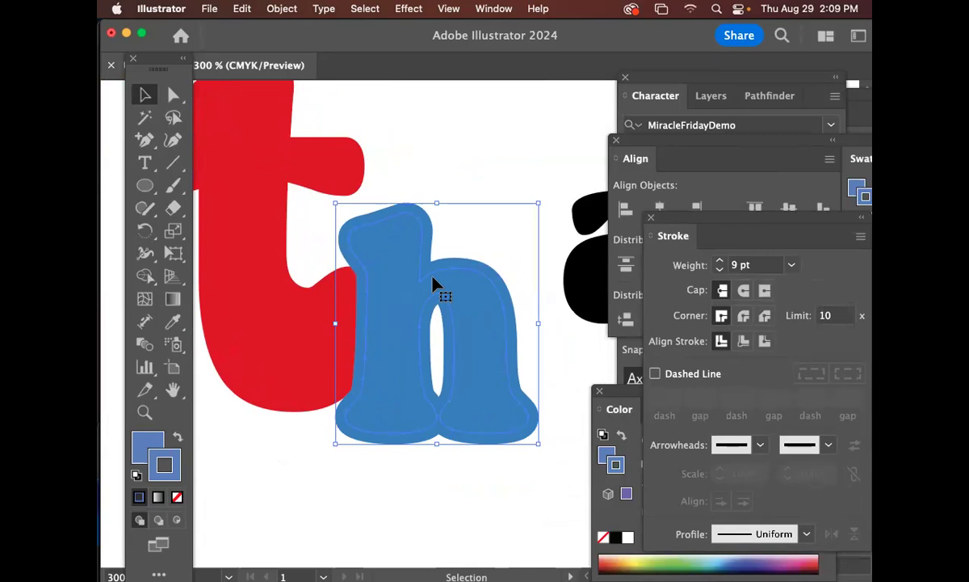
key("a")
key("super+y")
key("v")
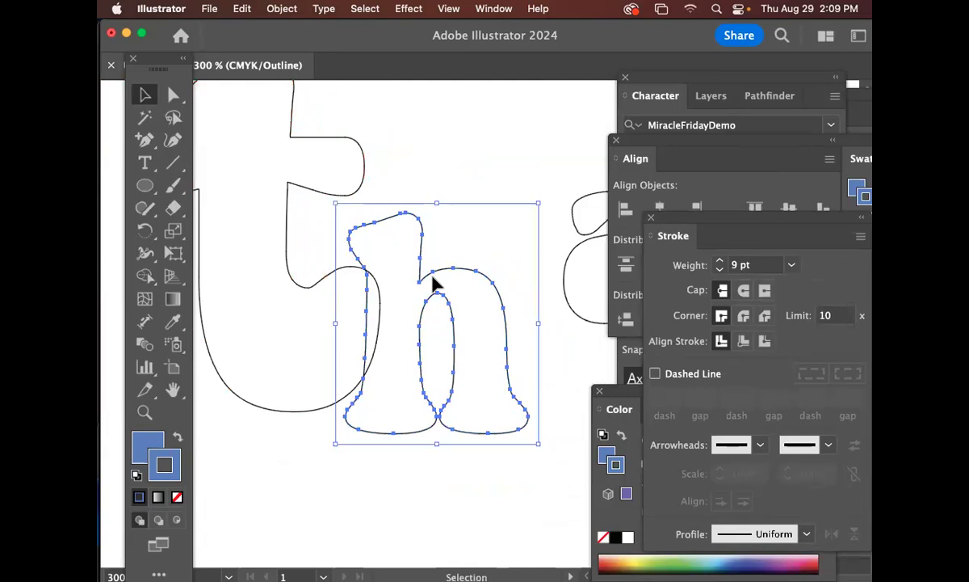
key("a")
key("super+y")
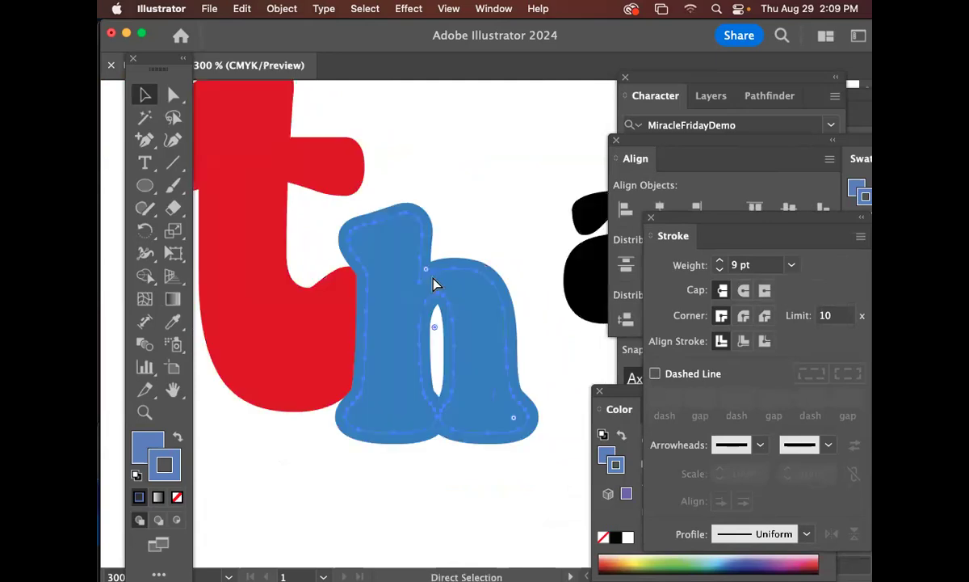
key("super+y")
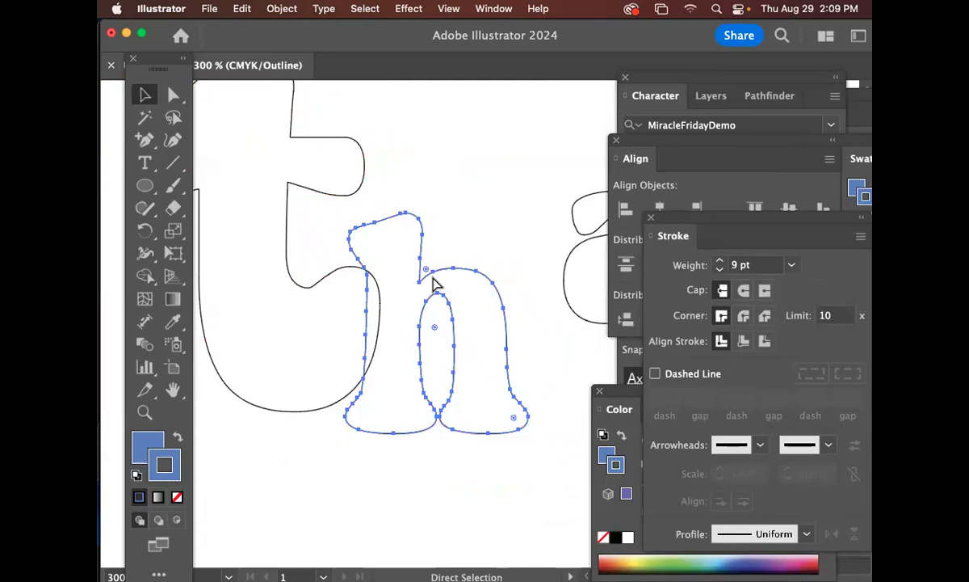
key("super+y")
key("super+y")
key("super+y")
key("super+y")
key("super+y")
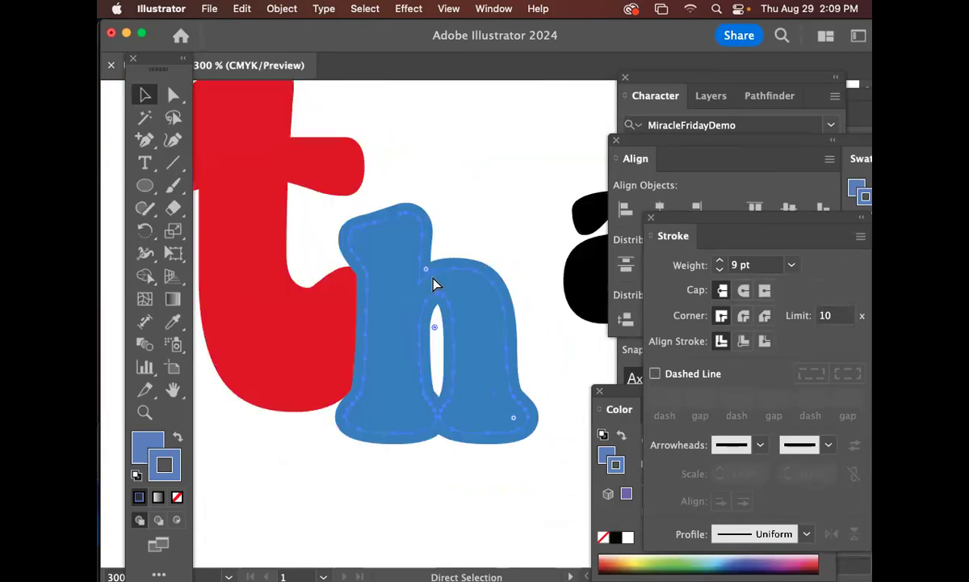
key("v")
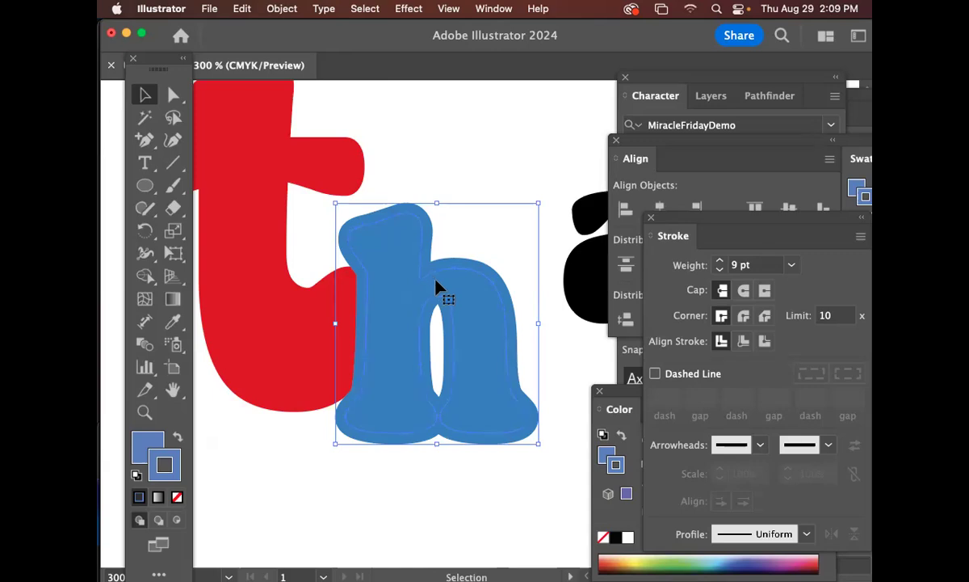
key("a")
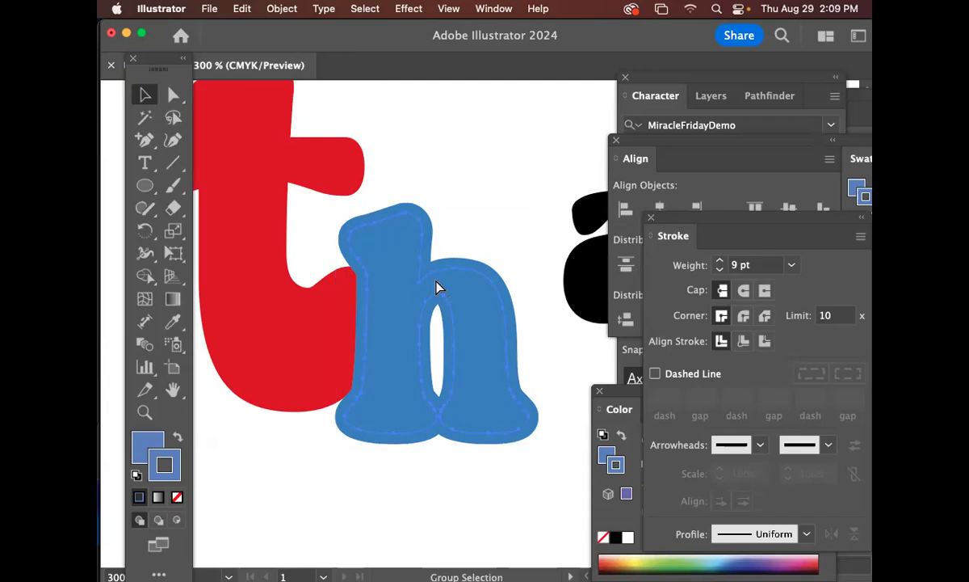
Try Outline Stroke on the blue h, inspect its paths in Outline mode, and undo the conversion
key("super+minus")
key("v")
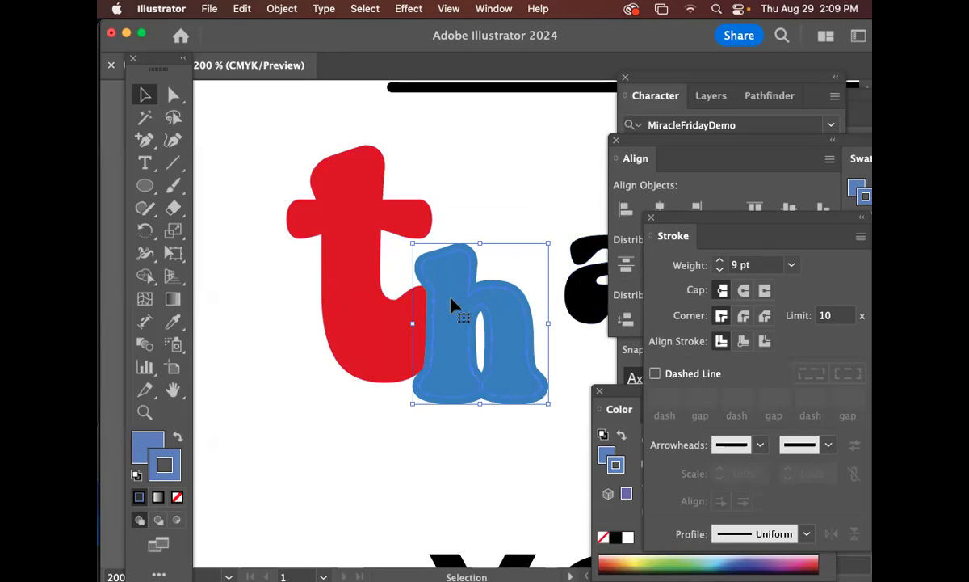
left_click(282, 8)
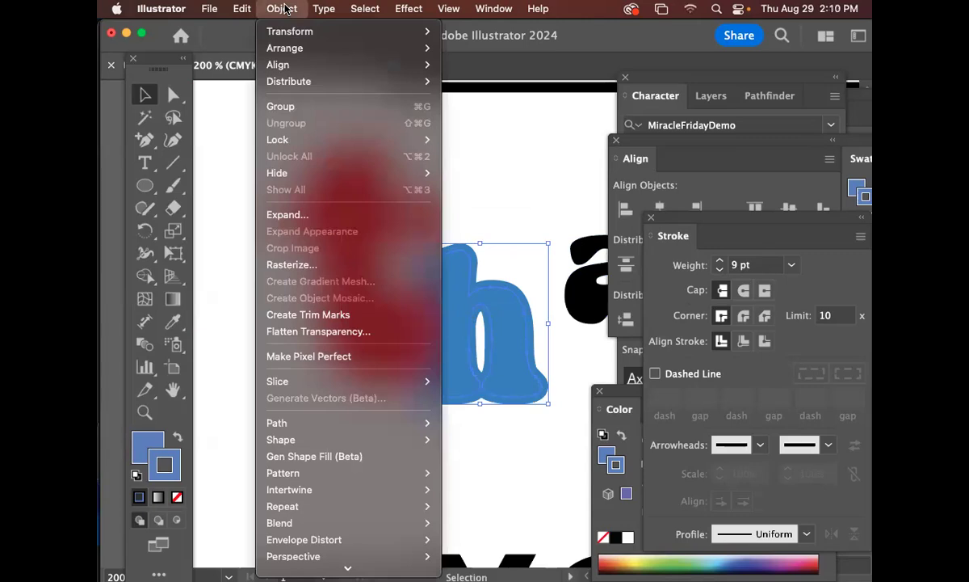
mouse_move(383, 424)
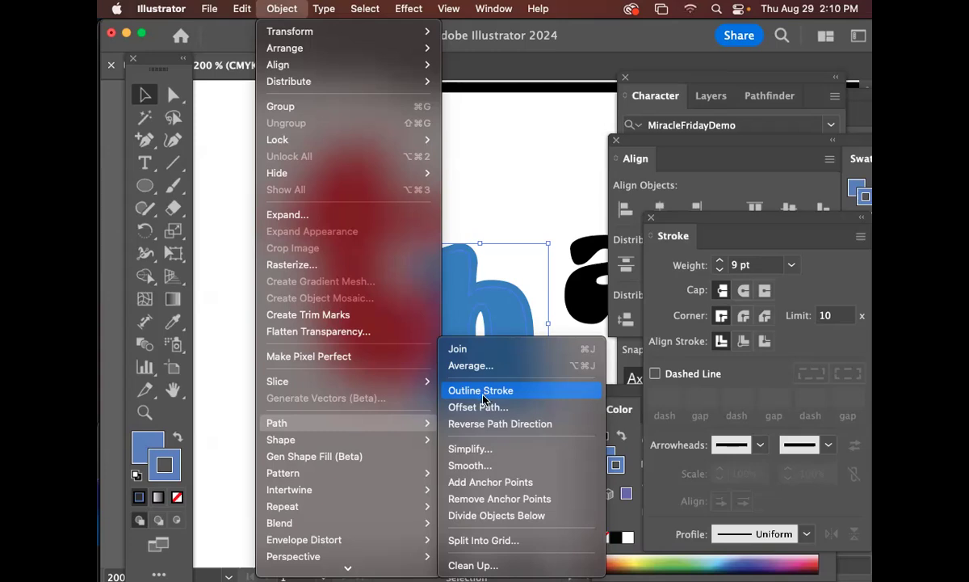
left_click(485, 396)
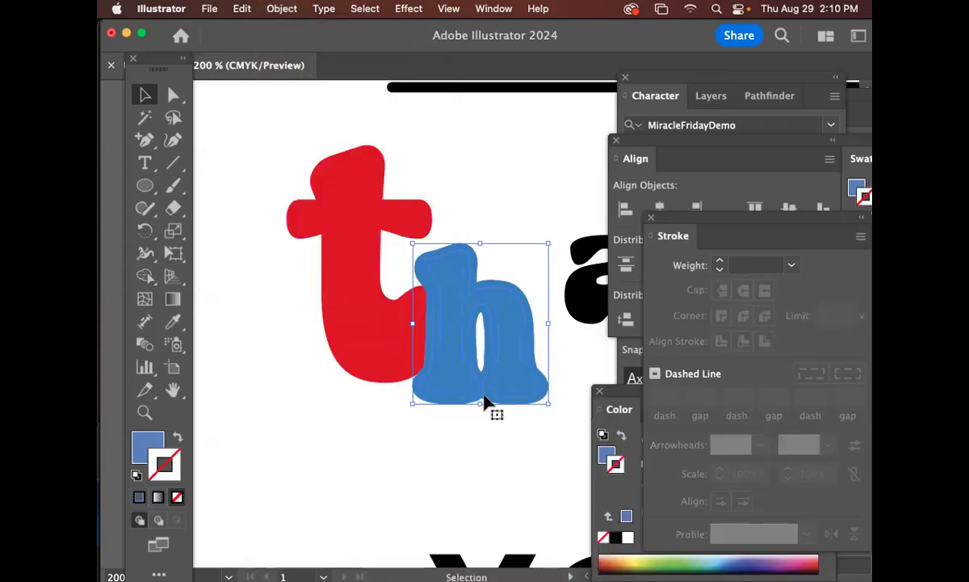
key("super+y")
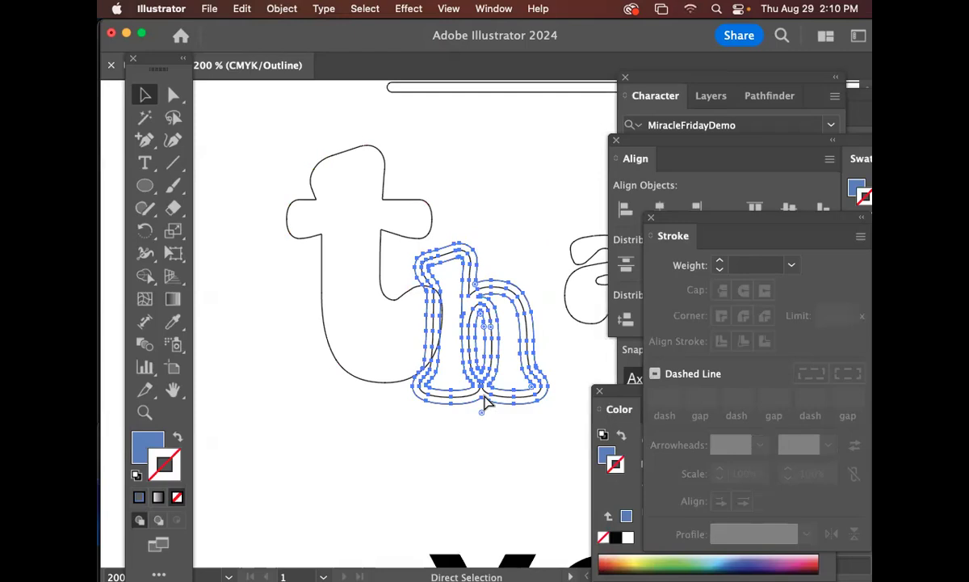
key("super+z")
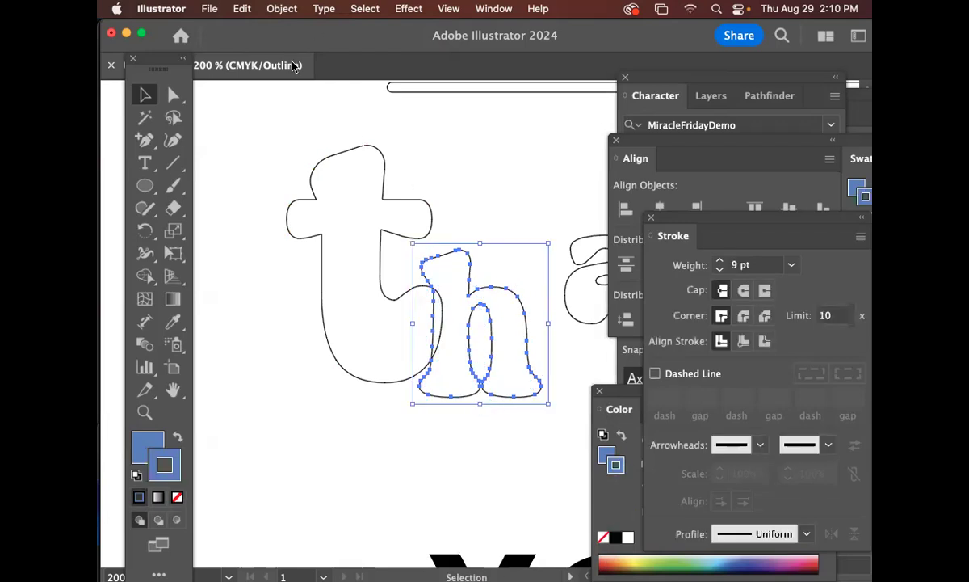
key("super+y")
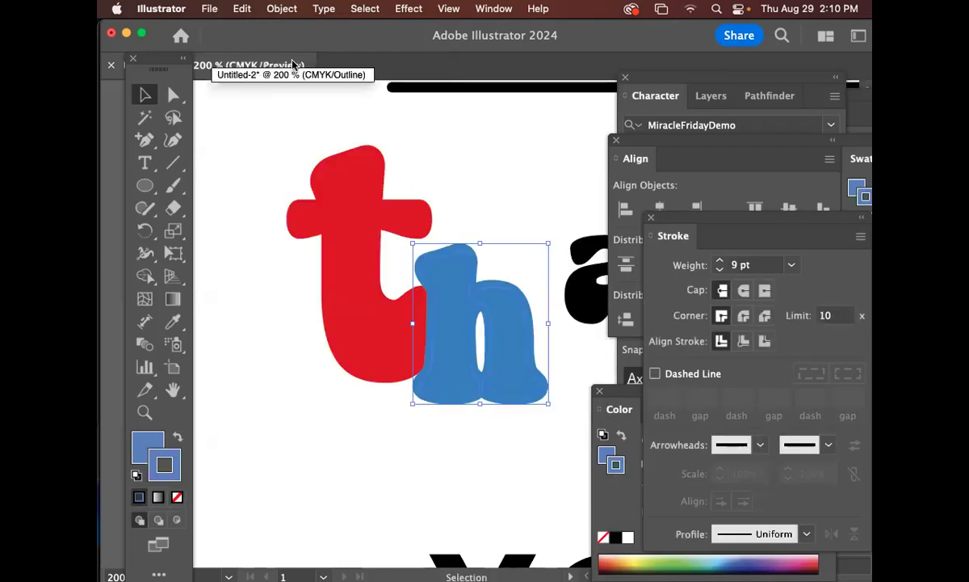
Convert the blue h's 9 pt stroke to shapes with Outline Stroke and check the paths in Outline mode
left_click(267, 8)
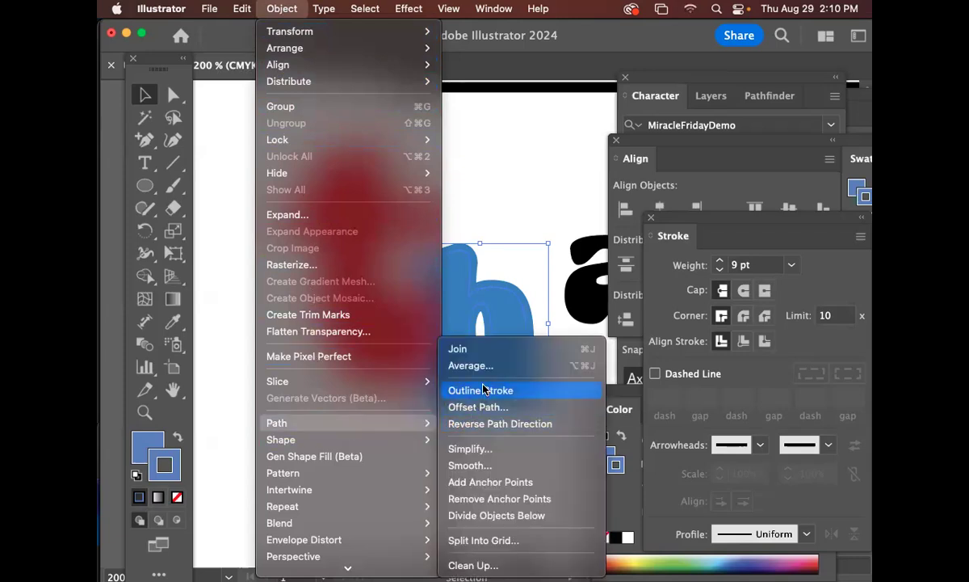
left_click(482, 394)
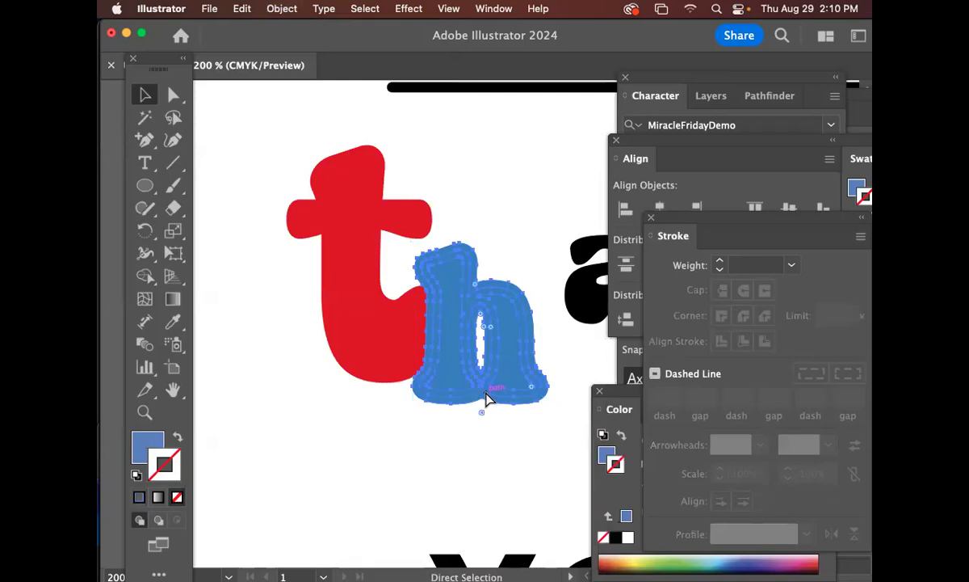
key("super+y")
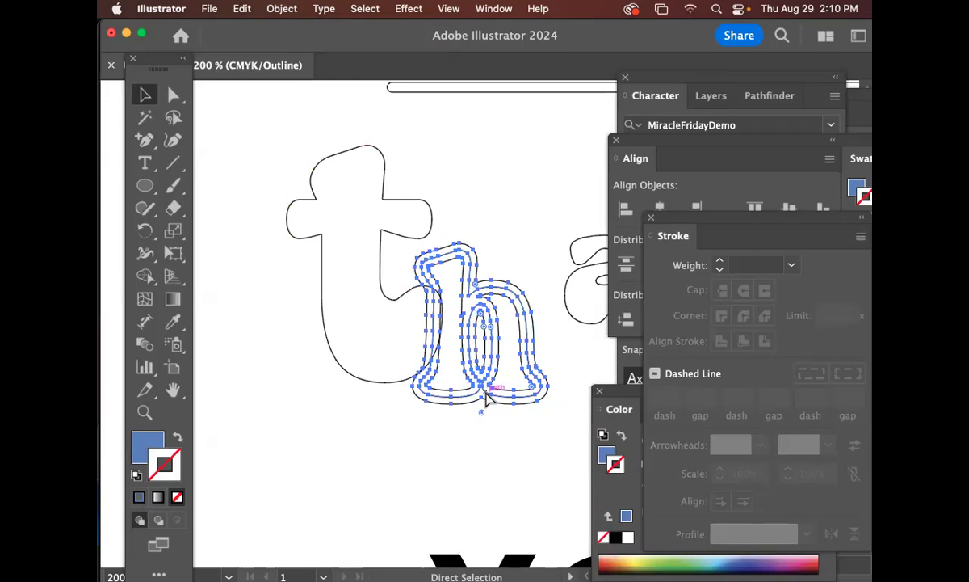
key("super+y")
Select the red t together with the thickened blue h, and bring up the Pathfinder options beside the artwork
key("v")
left_click_drag(266, 254, 454, 426)
key("space")
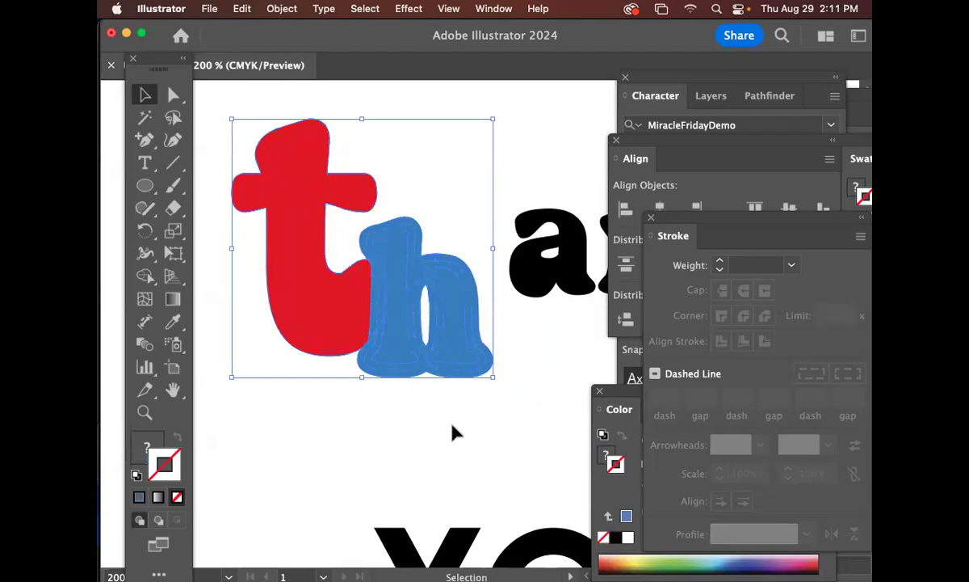
left_click_drag(641, 145, 732, 198)
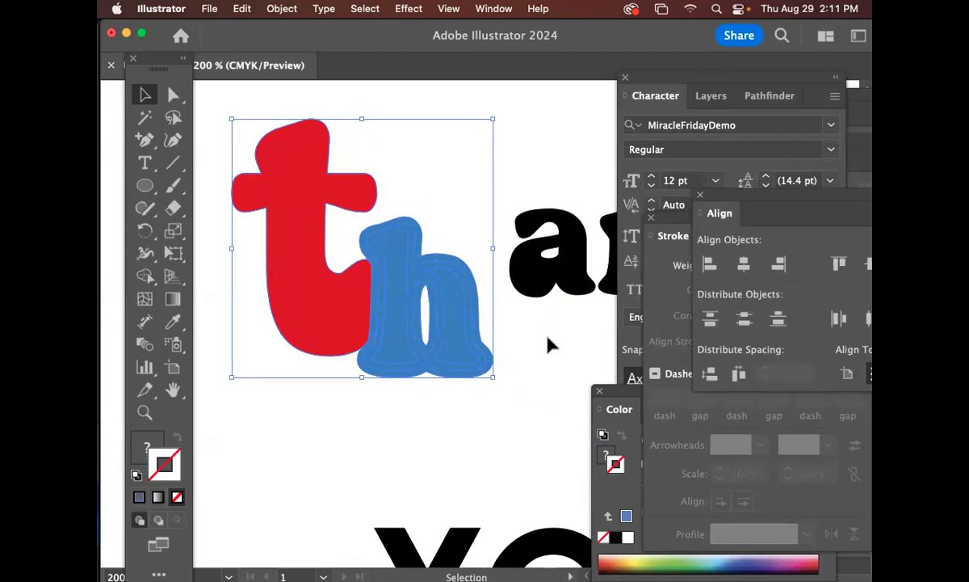
left_click(488, 9)
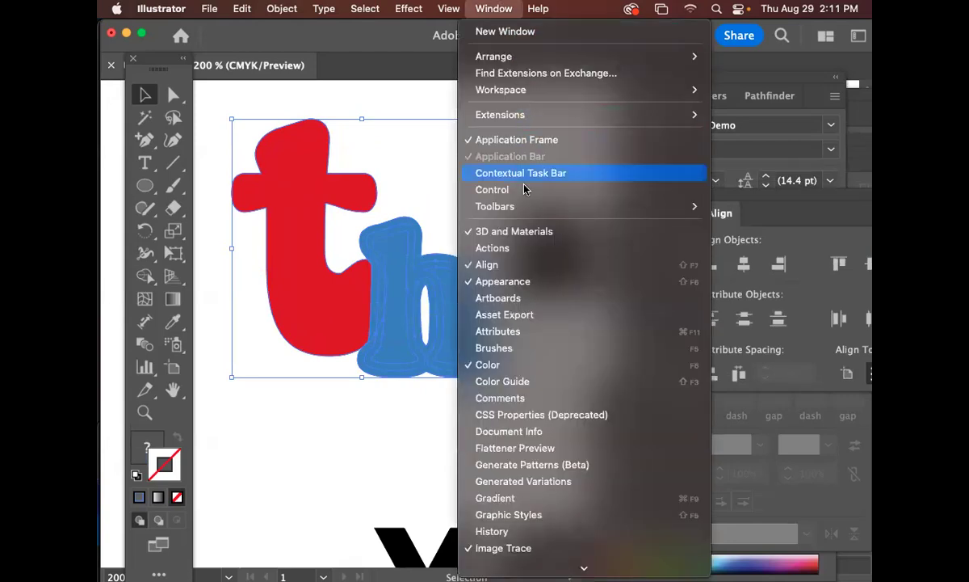
scroll(509, 485, "down", 10)
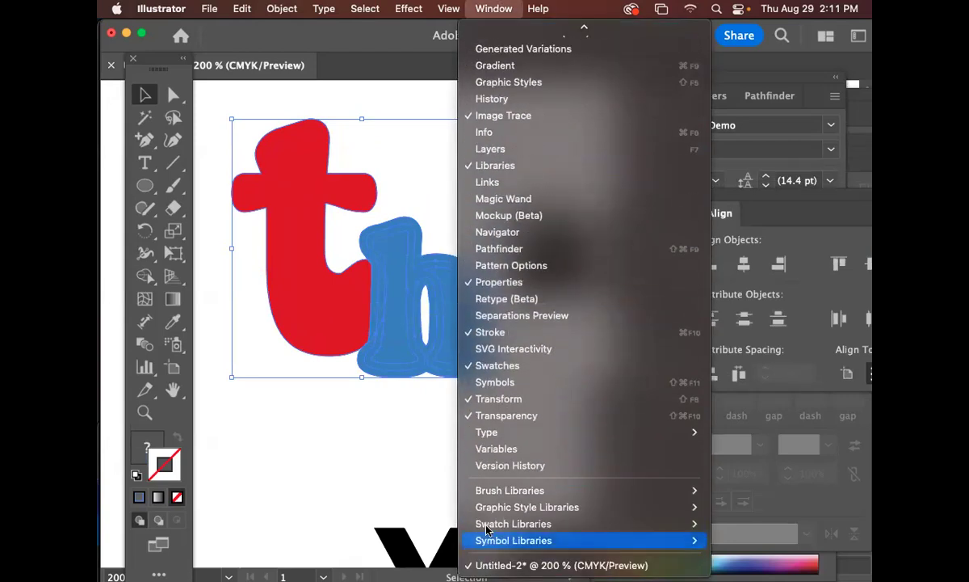
left_click(498, 246)
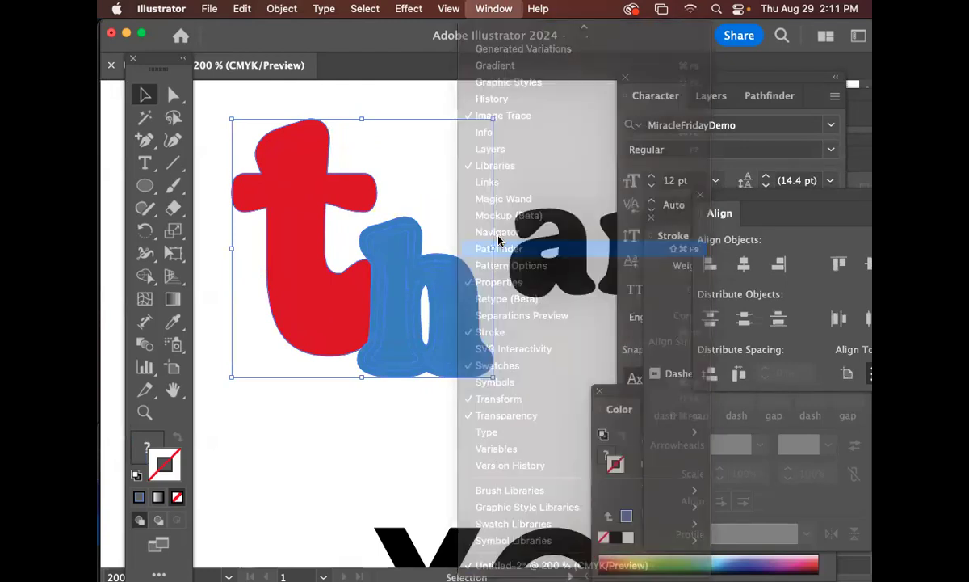
left_click_drag(644, 79, 608, 106)
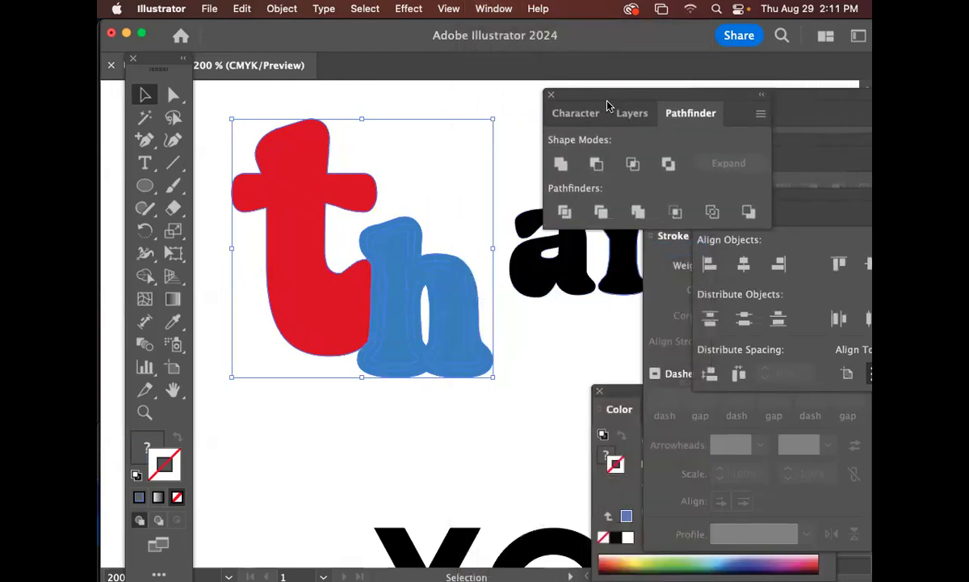
Try cutting the thickened h out of the red t with Minus Front, paste the original h in front, and undo the cut
left_click(597, 165)
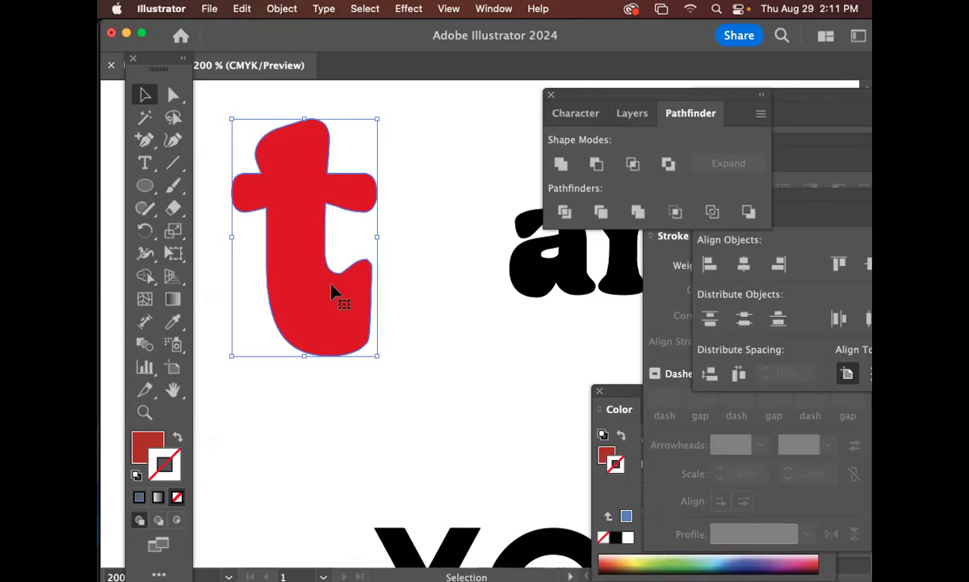
left_click(436, 281)
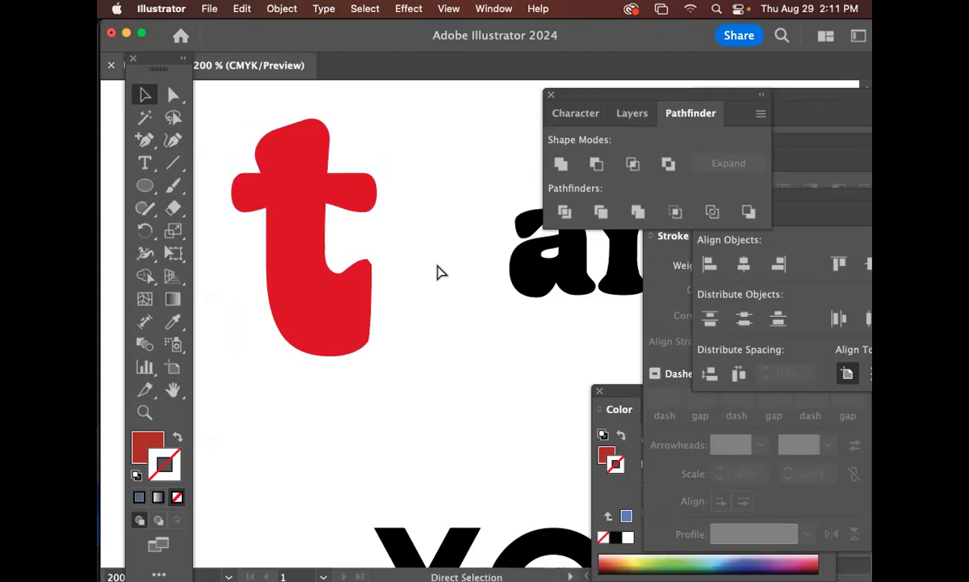
key("super+v")
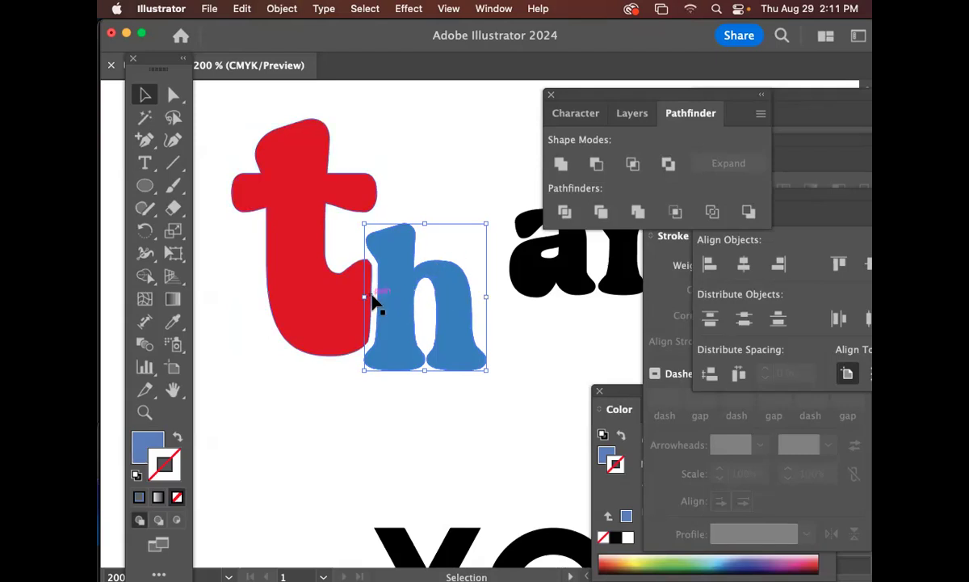
key("super+z")
key("super+v")
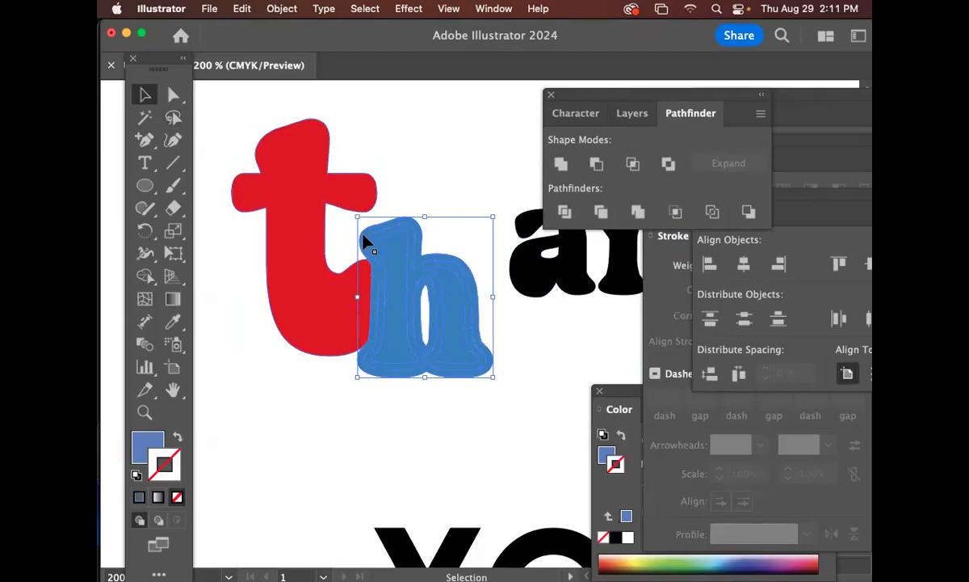
Move the thickened blue h lower against the t's tail and subtract it from the red t with Minus Front
left_click_drag(428, 262, 424, 216)
left_click_drag(401, 250, 401, 296)
left_click_drag(225, 196, 446, 278)
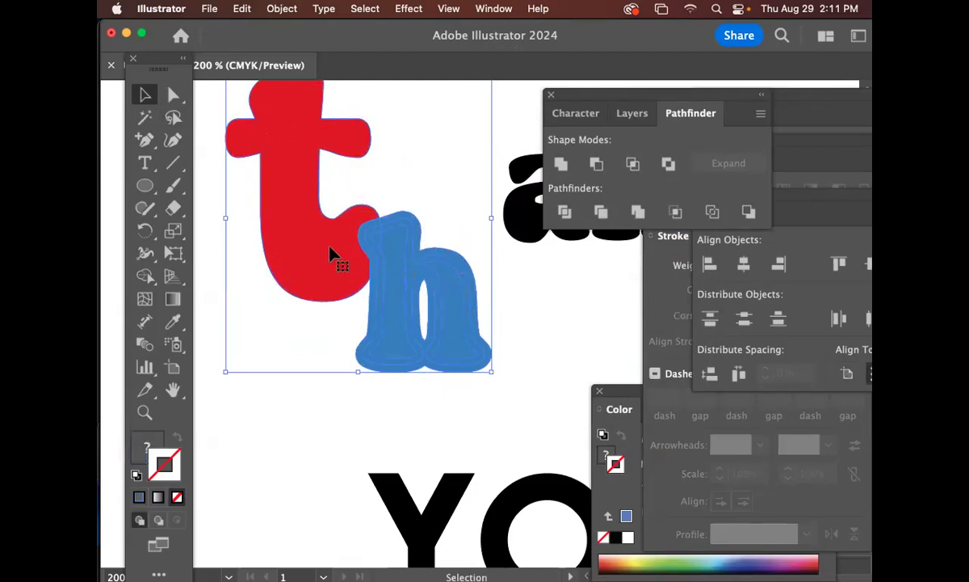
left_click(597, 163)
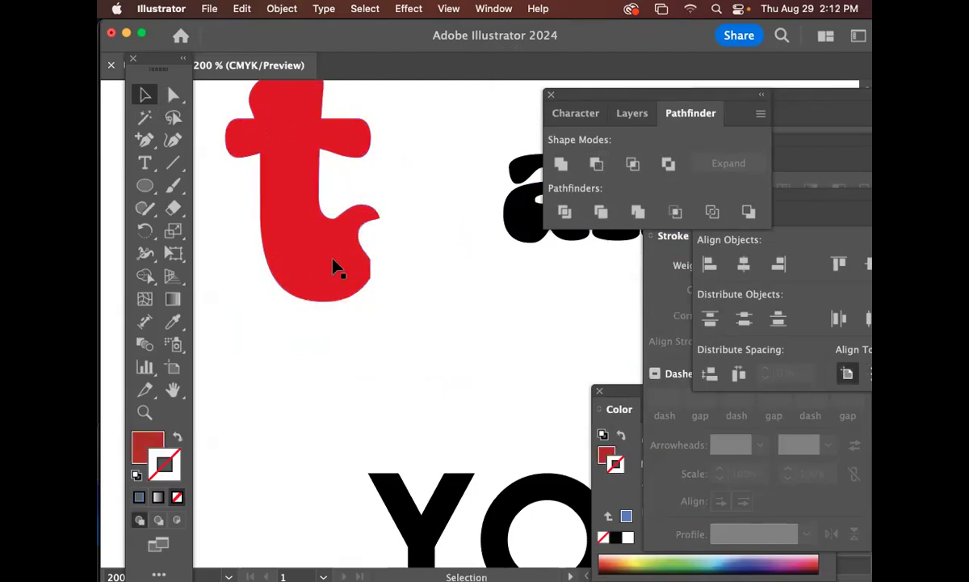
Paste the original thin blue h in front and nudge it down and slightly right to fit inside the t's notch
key("a")
key("ctrl+z")
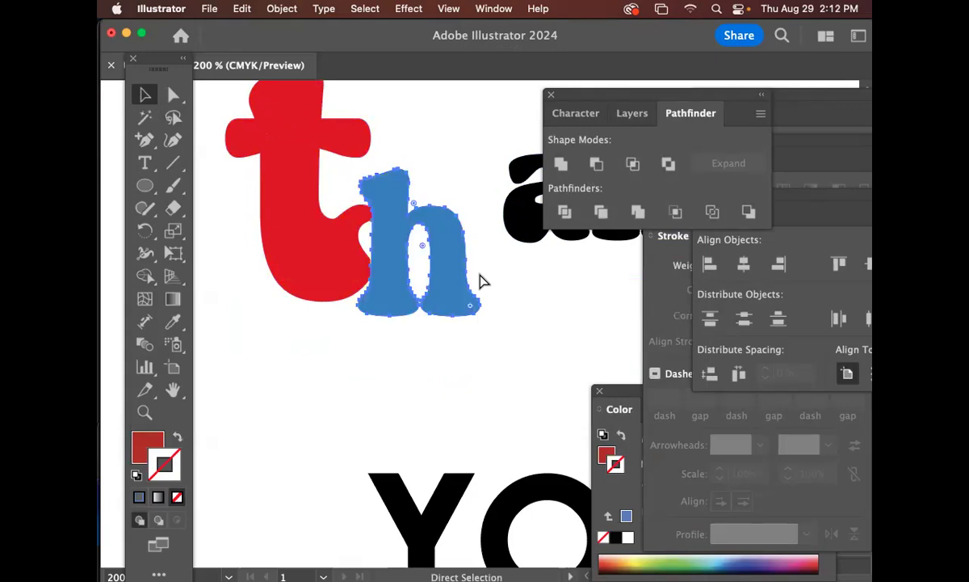
left_click(480, 279)
key("v")
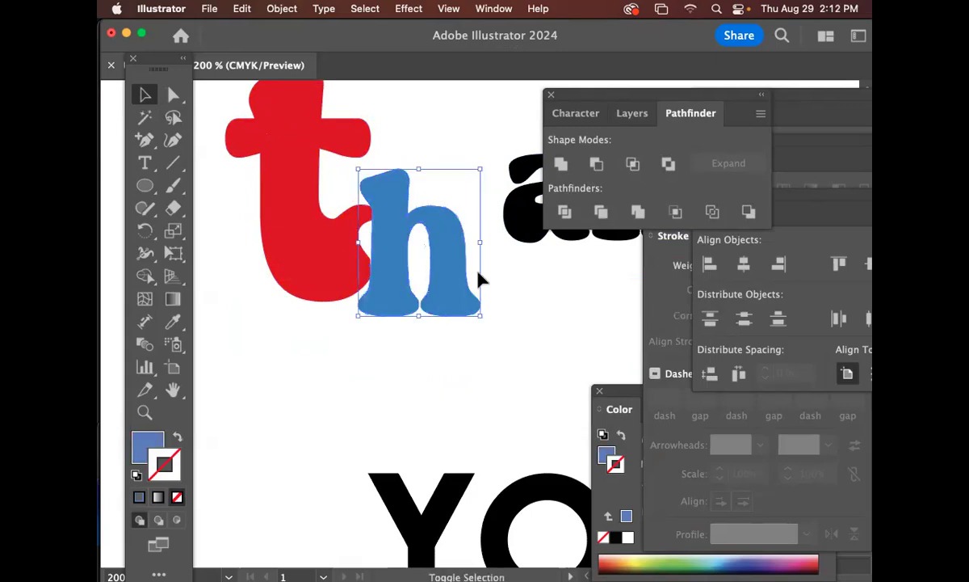
key("shift+Down")
key("shift+Down")
key("shift+Down")
key("Down")
key("Right")
key("Right")
key("Right")
key("Down")
key("Right")
left_click(305, 400)
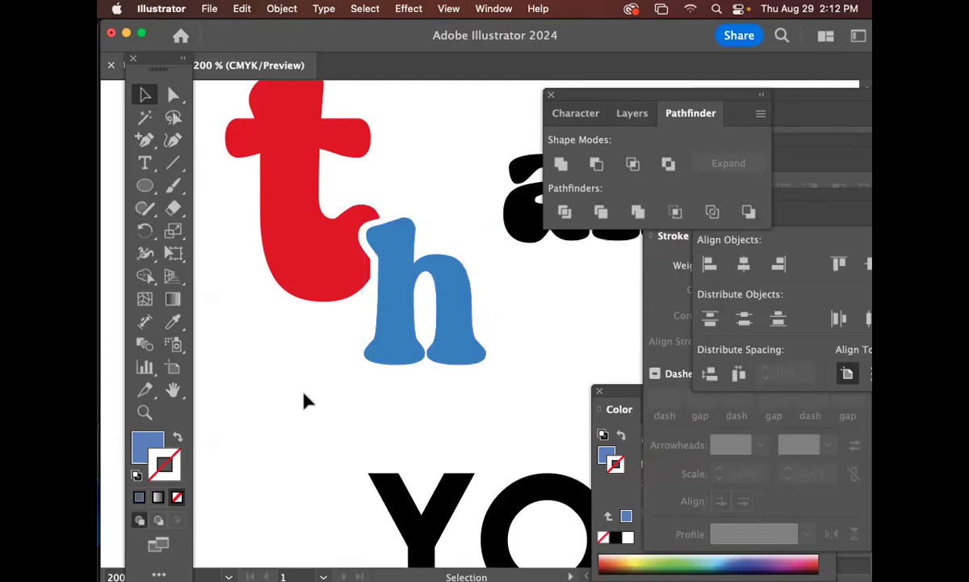
Compare the notched t and the blue h in Outline and Preview modes to examine the gap between them
key("a")
key("super+y")
key("v")
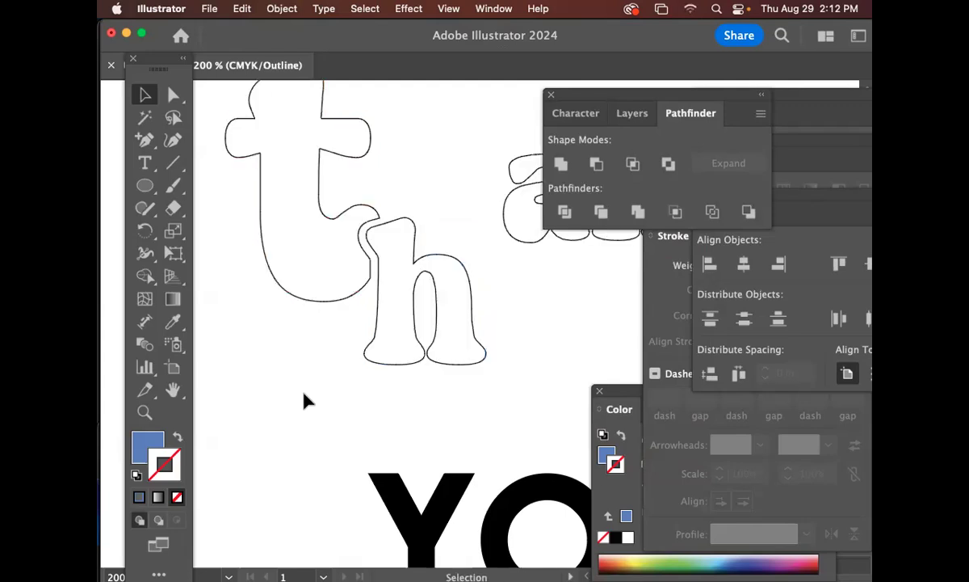
key("a")
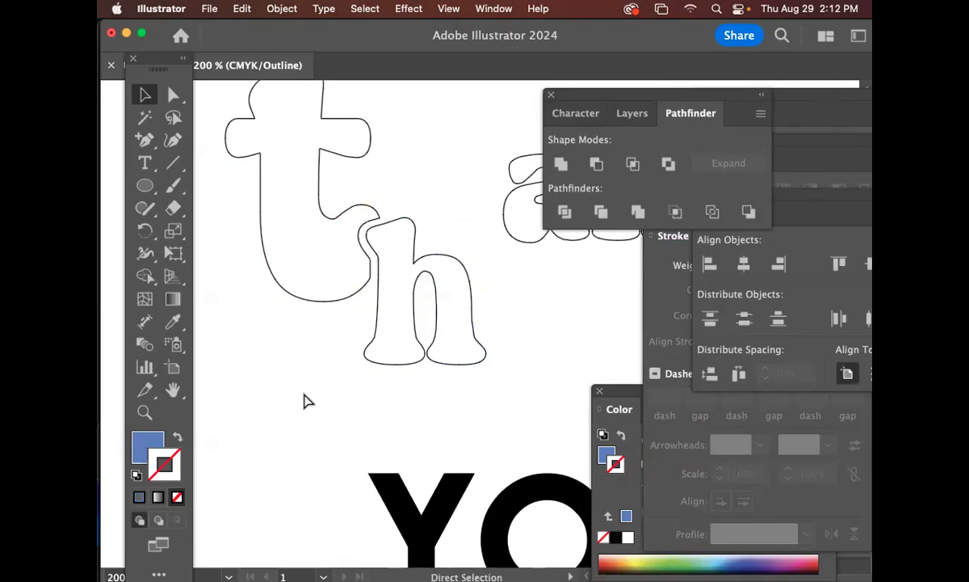
key("super+y")
key("v")
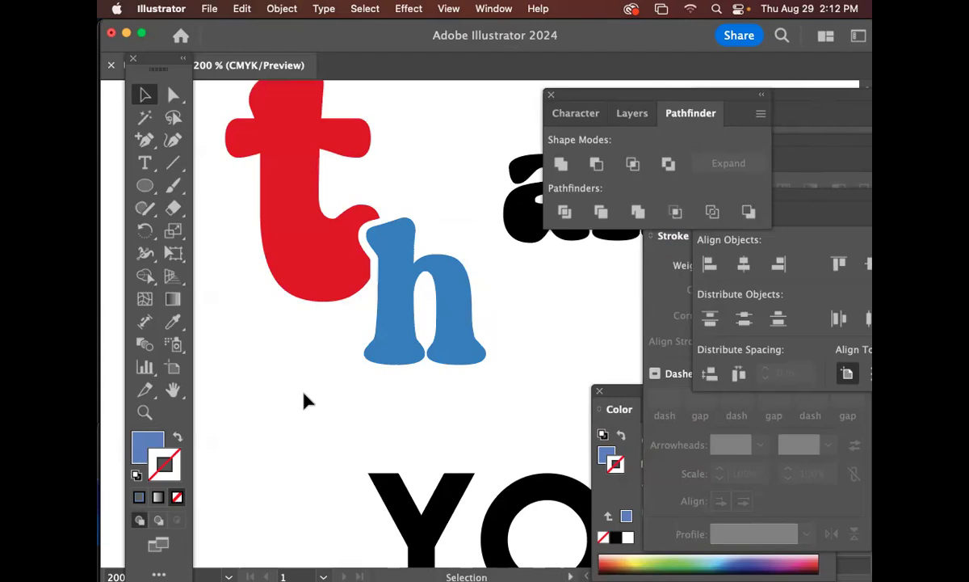
Draw a rectangle around the t and h, send it to the back, and fill it with green
key("super+minus")
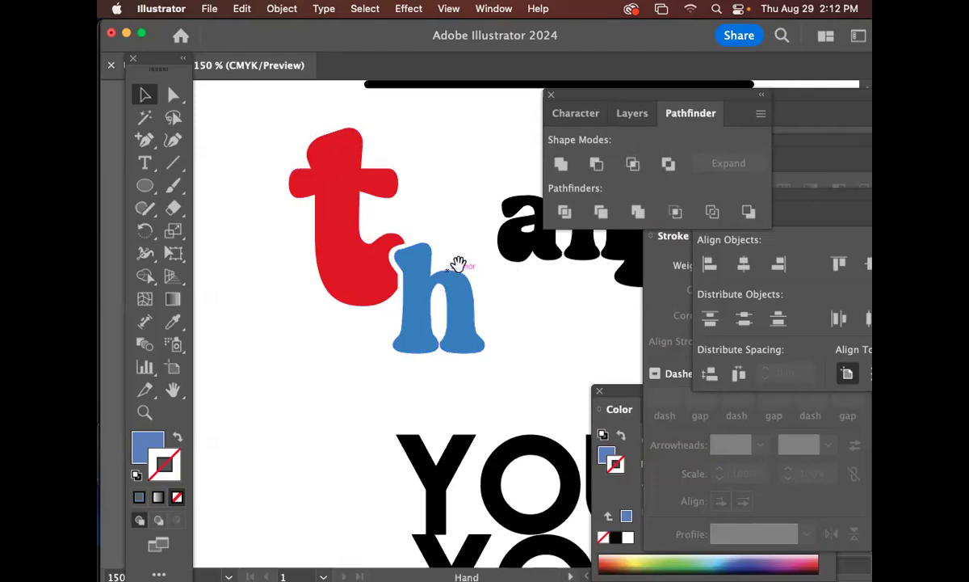
left_click(145, 186)
left_click_drag(145, 185, 204, 185)
left_click_drag(261, 110, 498, 395)
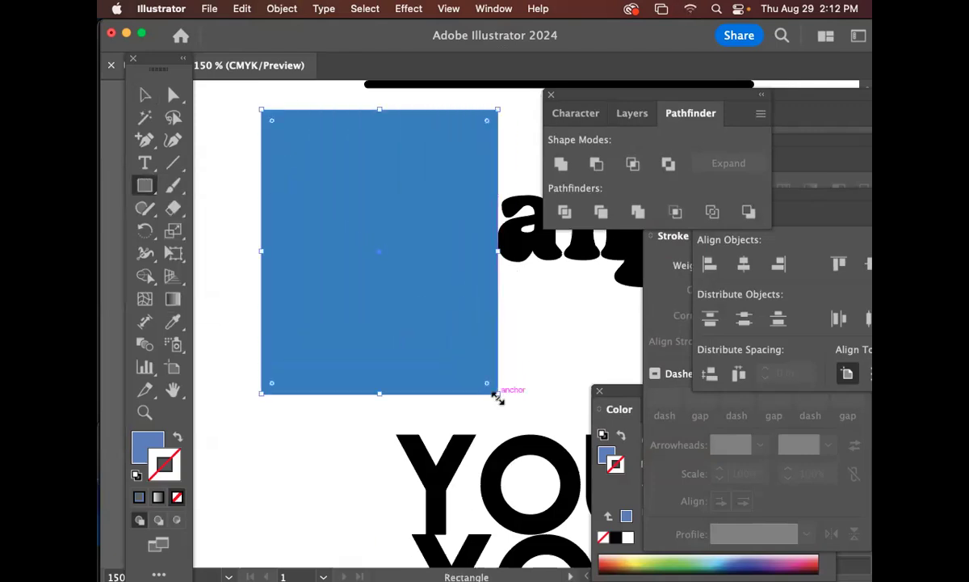
key("super+shift+bracketleft")
left_click(665, 557)
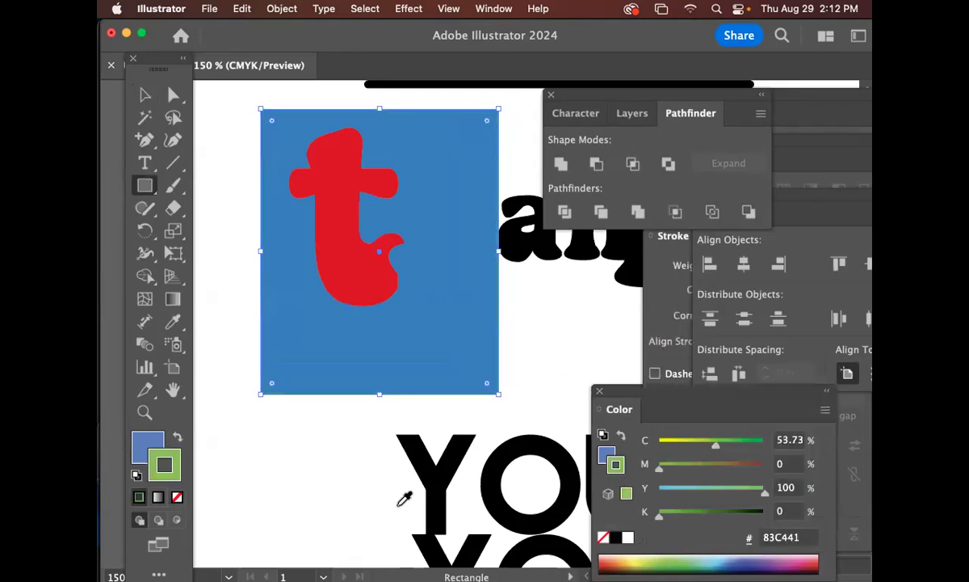
left_click(178, 438)
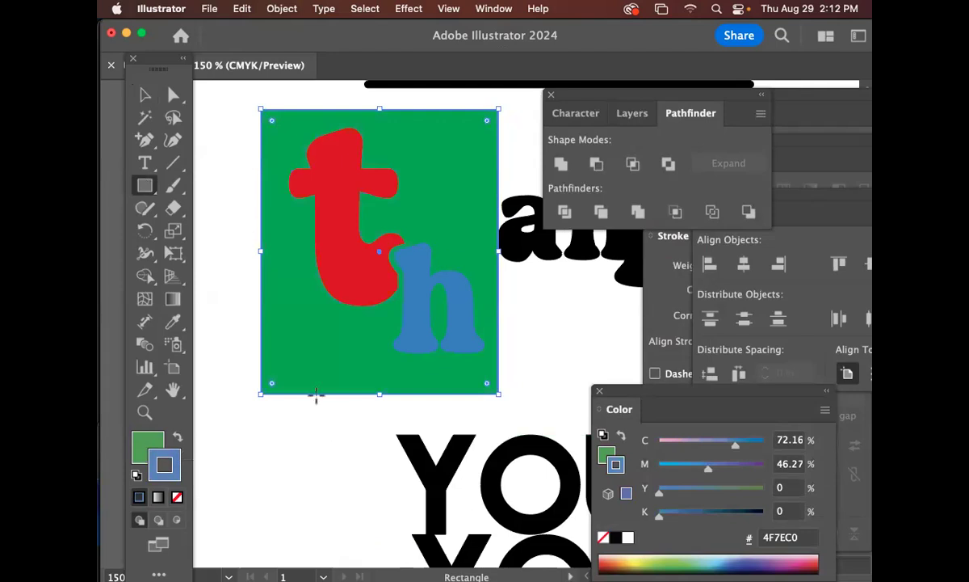
Inspect the see-through gap between the t and h up close, and undo the background rectangle
left_click(144, 413)
left_click(394, 259)
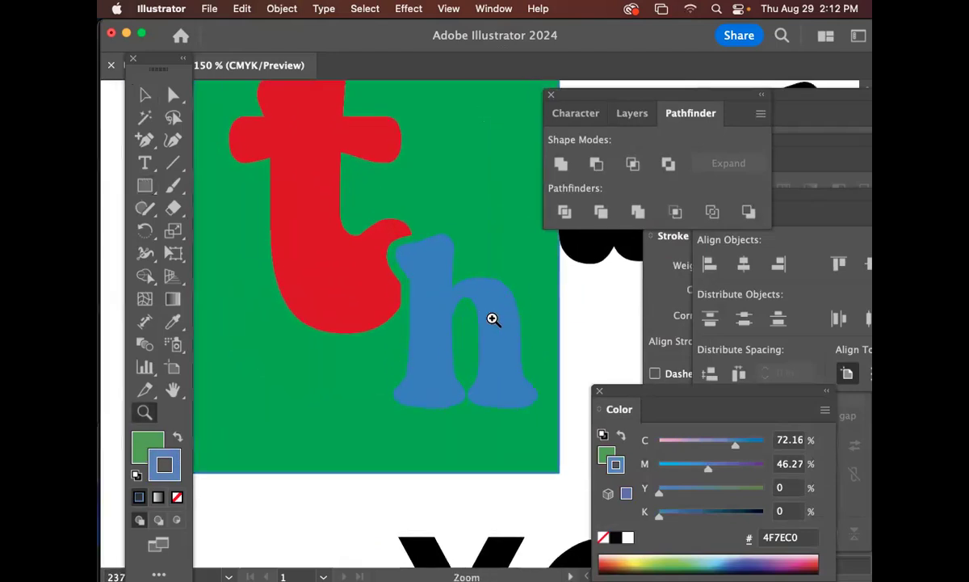
key("v")
key("shift+x")
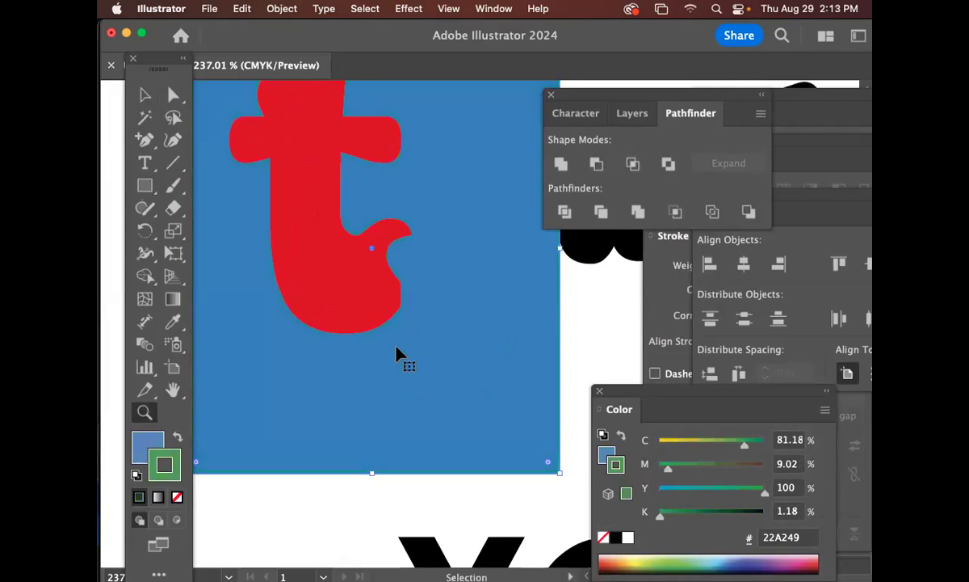
key("super+z")
key("super+z")
key("super+z")
key("z")
Move the black letter a close against the right side of the blue h
left_click(147, 96)
left_click_drag(459, 283, 394, 283)
key("super+minus")
key("super+minus")
left_click_drag(502, 300, 428, 279)
left_click_drag(423, 353, 430, 246)
left_click_drag(424, 168, 397, 96)
key("super+equal")
key("super+equal")
mouse_move(463, 234)
left_mouse_down()
mouse_move(426, 240)
mouse_move(390, 224)
mouse_move(443, 245)
mouse_move(401, 242)
mouse_move(448, 239)
left_mouse_up()
Draw a black ellipse from its center so it overlaps the right leg of the h and the left edge of the a
left_click(145, 188)
left_click_drag(146, 191, 194, 230)
left_click_drag(396, 227, 433, 268)
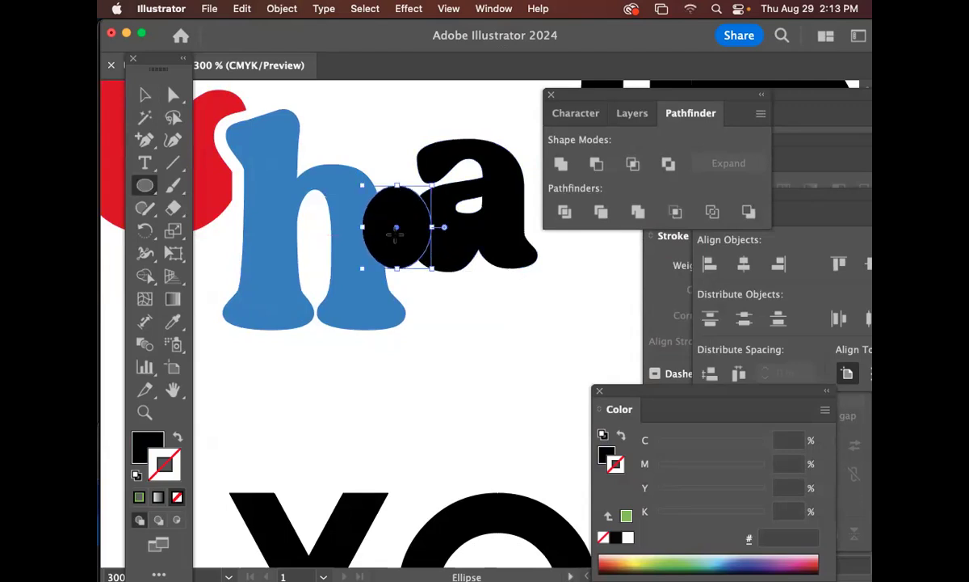
Cut the ellipse out of the blue h with Minus Front and move the a into the resulting curved notch
left_click(137, 92)
mouse_move(384, 235)
left_mouse_down()
mouse_move(443, 230)
mouse_move(379, 238)
left_mouse_up()
left_click_drag(348, 141, 396, 257)
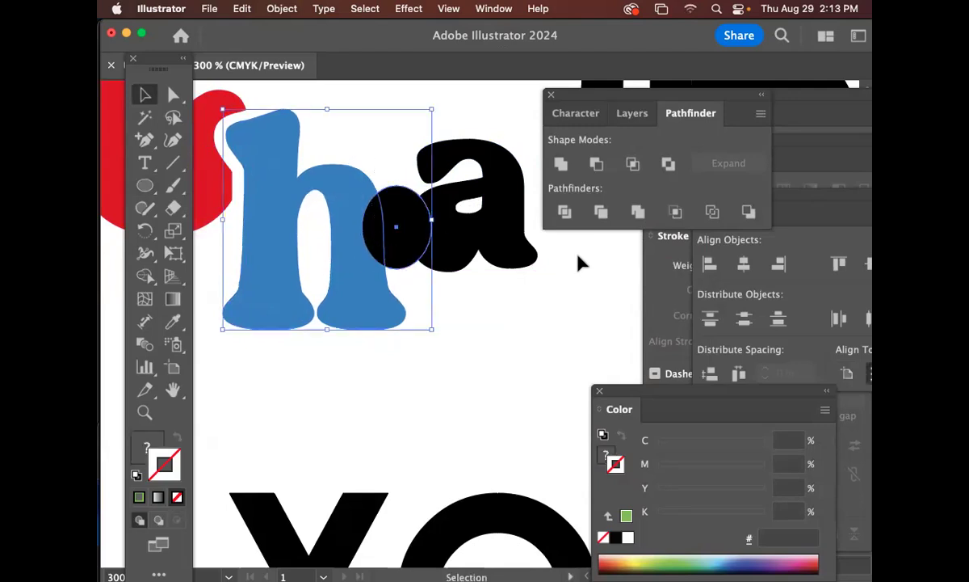
left_click(596, 163)
left_click_drag(465, 242, 433, 242)
left_click(493, 293)
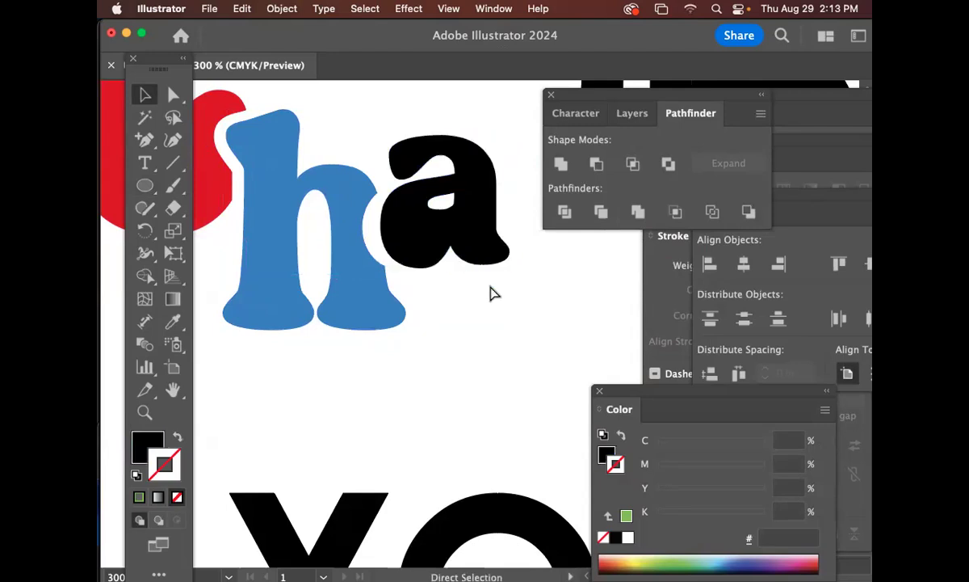
Move the black n next to the a so that it overlaps the a's right edge
scroll(494, 292, "up", 1)
scroll(493, 292, "down", 5)
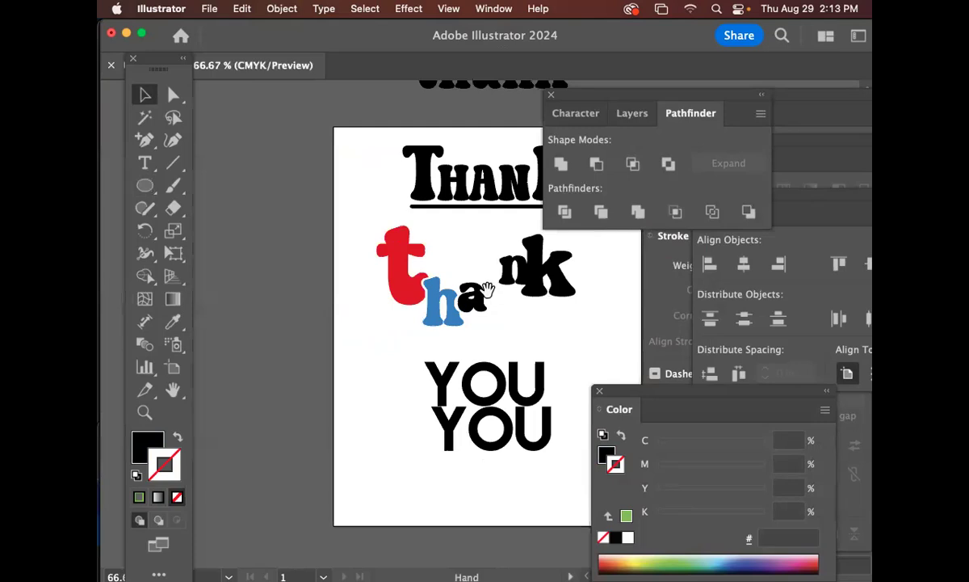
scroll(481, 287, "down", 2)
scroll(481, 287, "right", 2)
left_click_drag(457, 206, 457, 273)
left_click(469, 284)
key("a")
key("super+equal")
key("super+equal")
key("v")
key("super+equal")
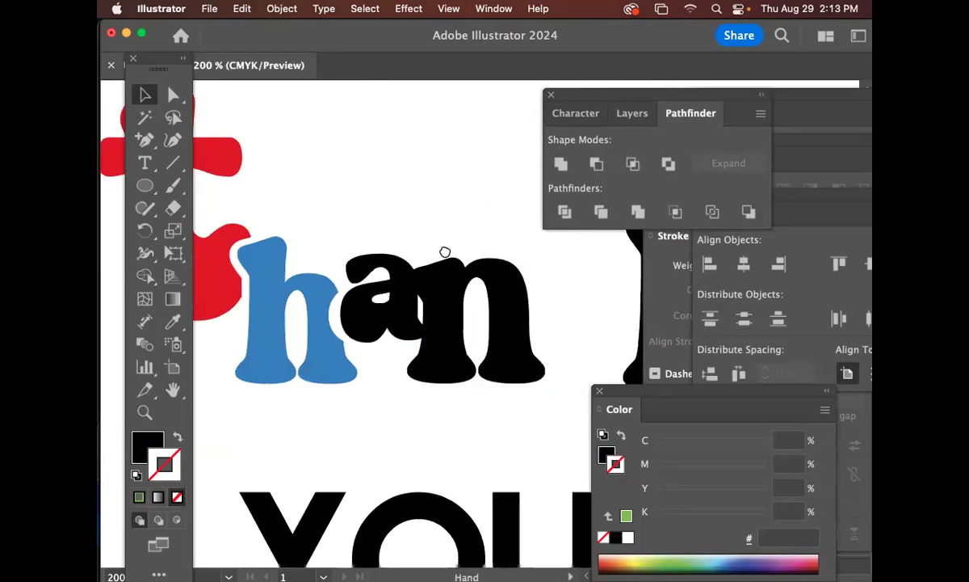
Fill the n with green and give it a black stroke by swapping its fill and stroke colors
scroll(428, 267, "right", 3)
mouse_move(411, 281)
left_mouse_down()
mouse_move(421, 281)
mouse_move(412, 288)
left_mouse_up()
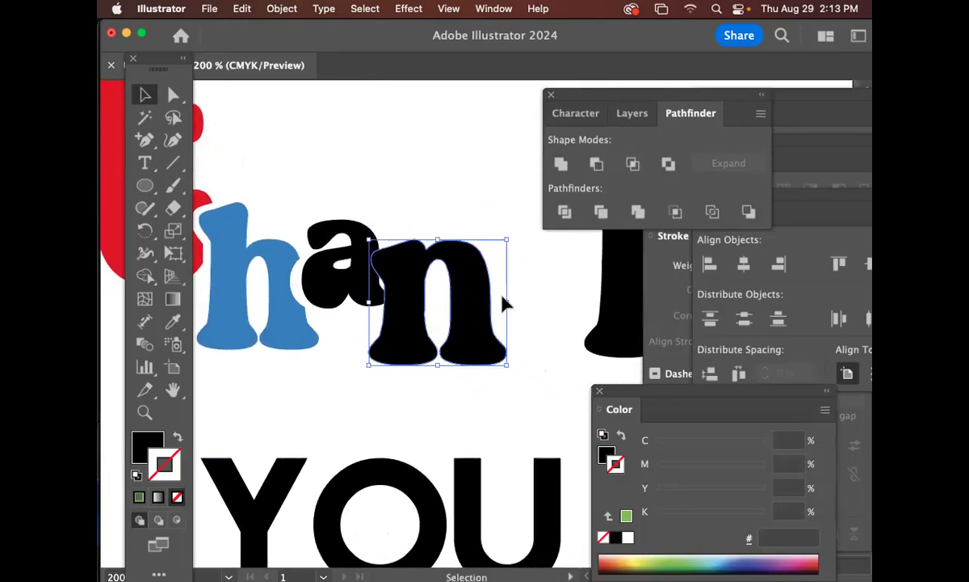
left_click(661, 553)
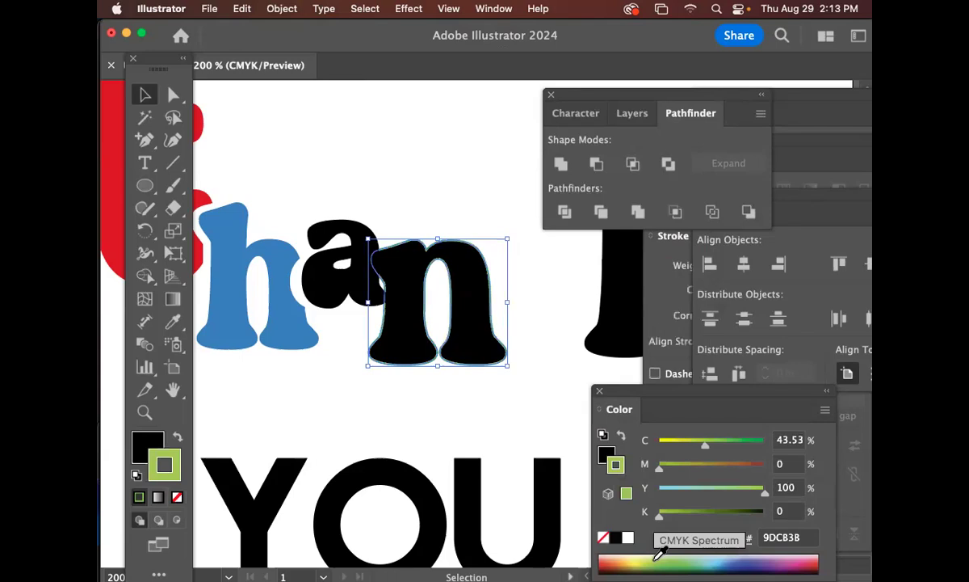
left_click(176, 439)
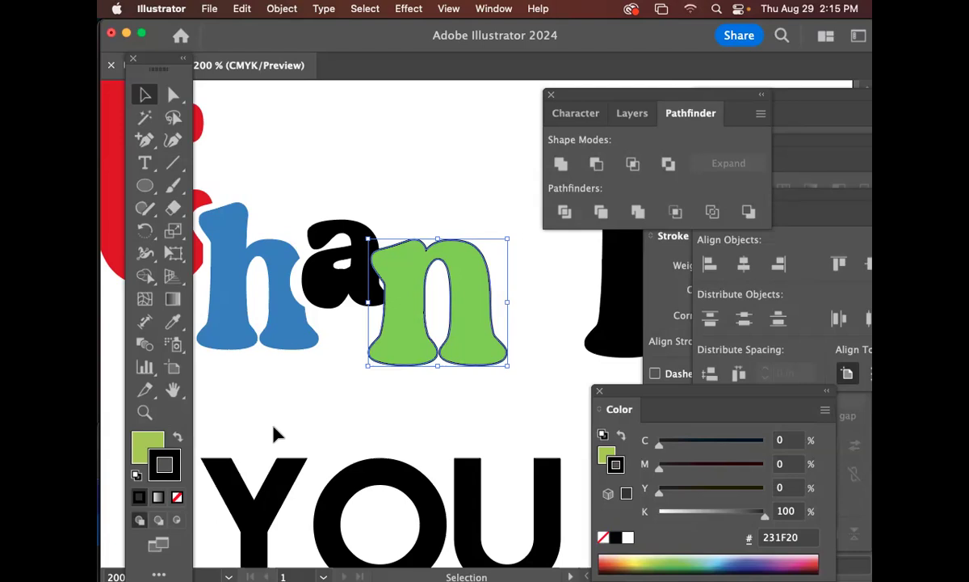
key("super+minus")
key("a")
key("space")
left_click_drag(431, 369, 372, 357)
left_click(385, 336)
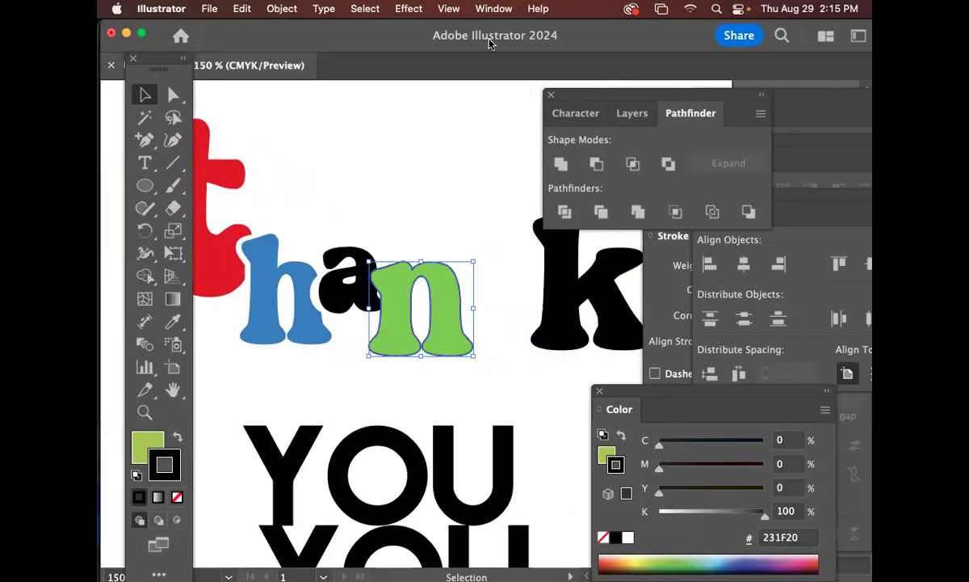
key("super+alt")
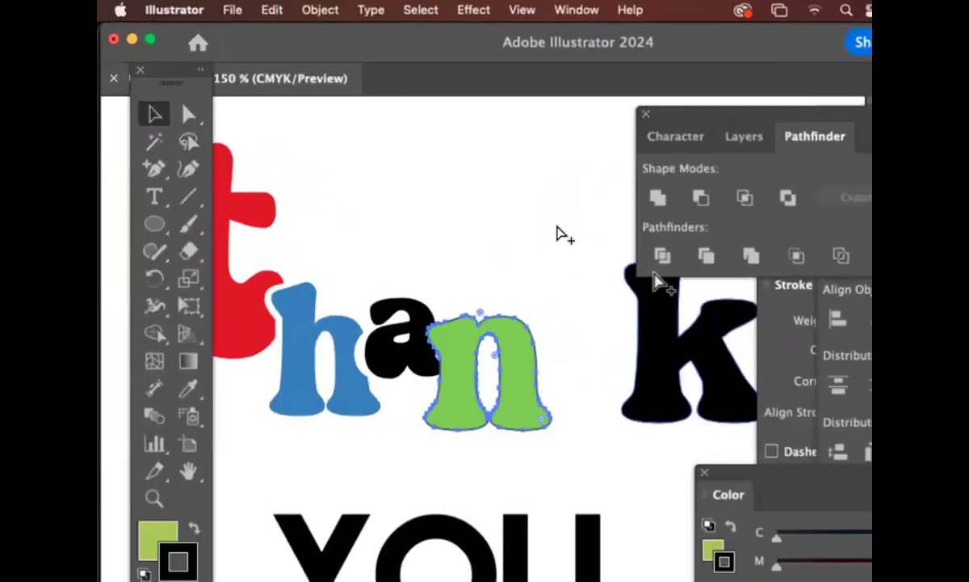
key("super+alt")
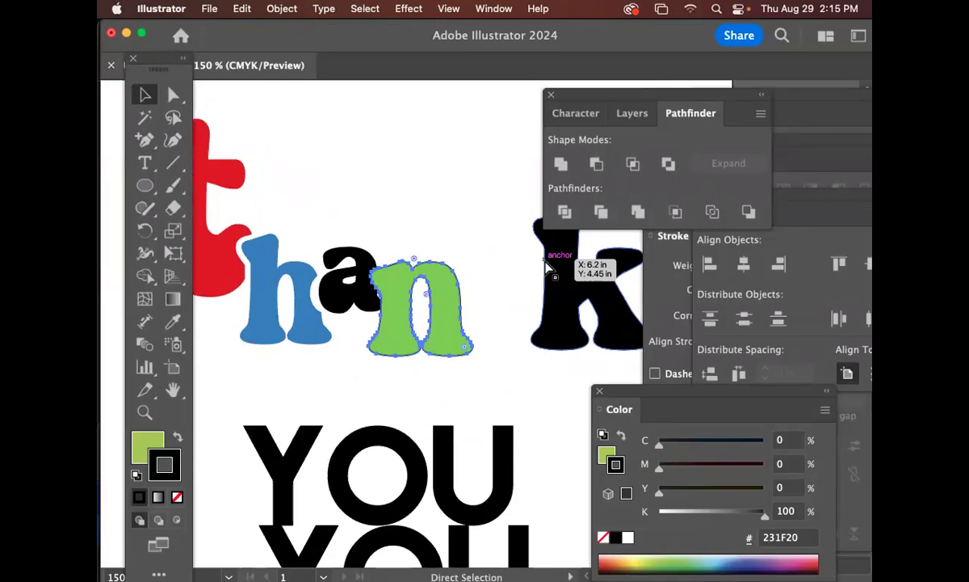
key("super+equal")
key("super+equal")
key("super+equal")
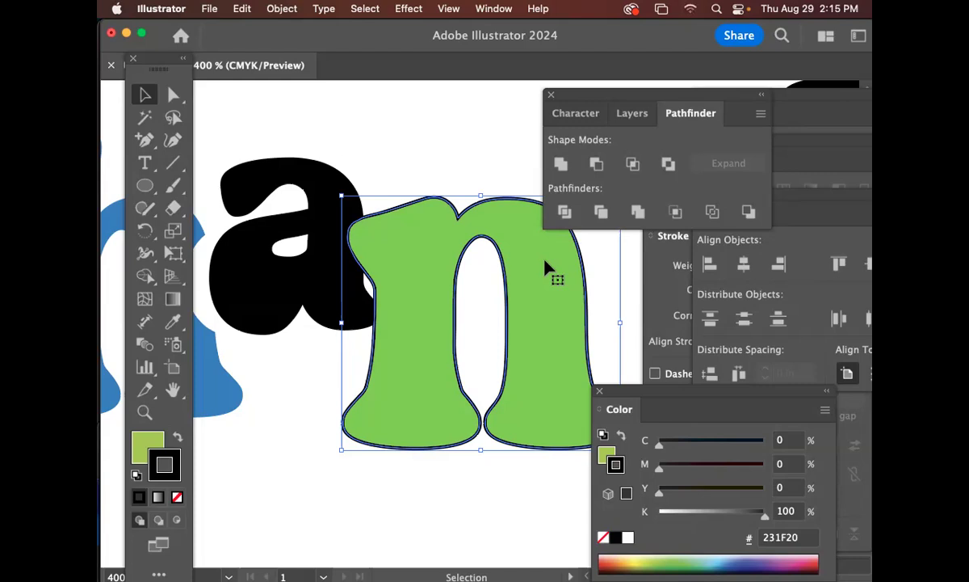
key("super+minus")
key("super+minus")
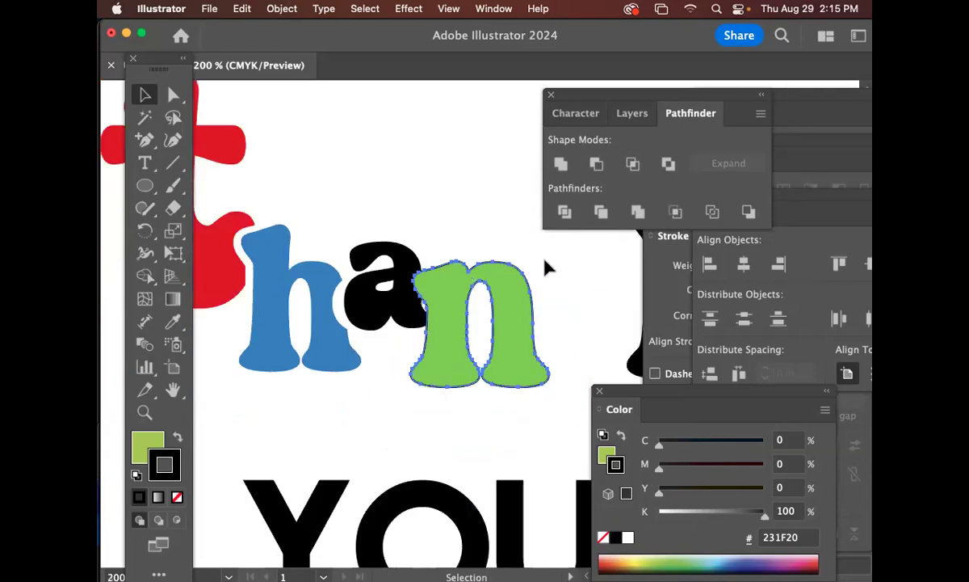
left_click_drag(545, 265, 447, 263)
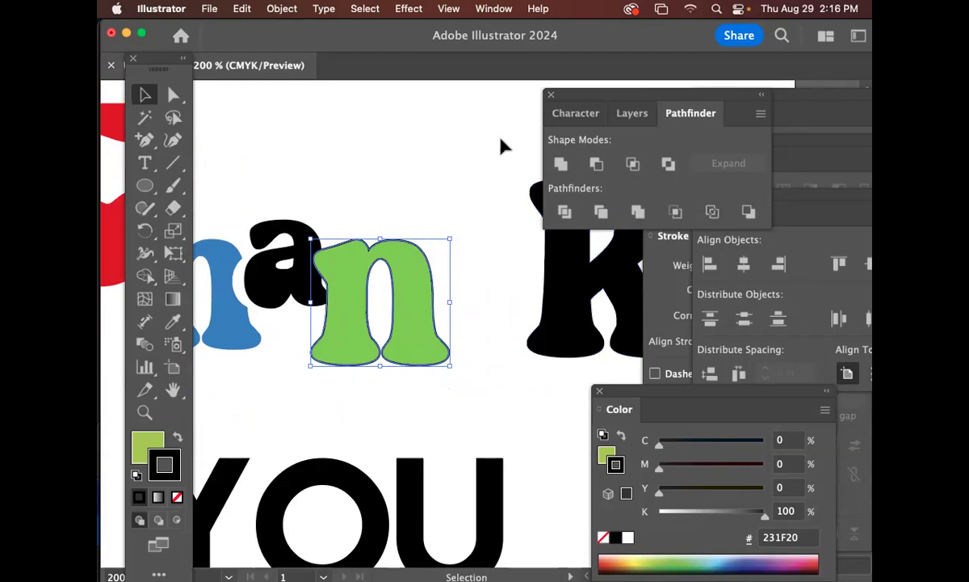
Show the Stroke settings and raise the green n's stroke weight to 5 pt
left_click(493, 8)
mouse_move(554, 570)
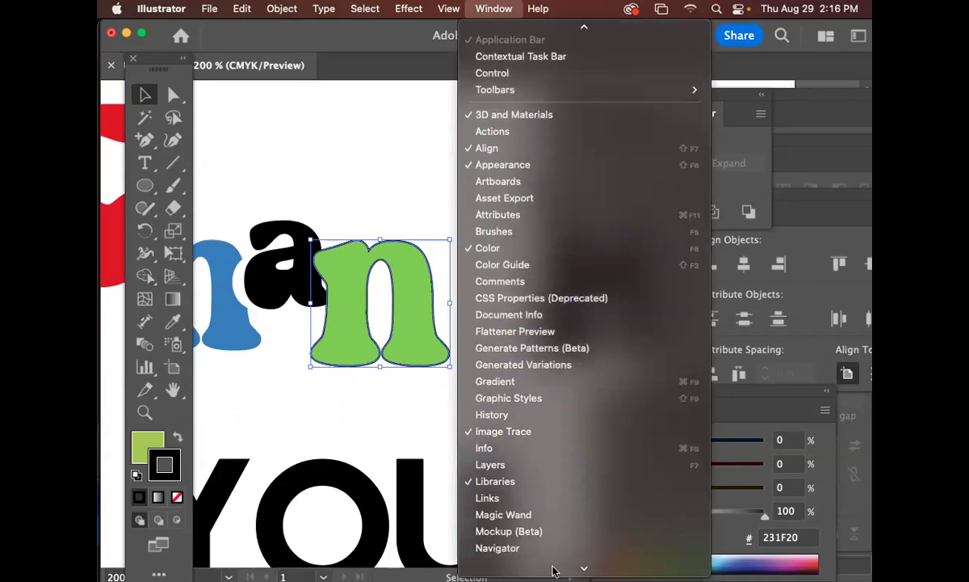
scroll(525, 469, "down", 5)
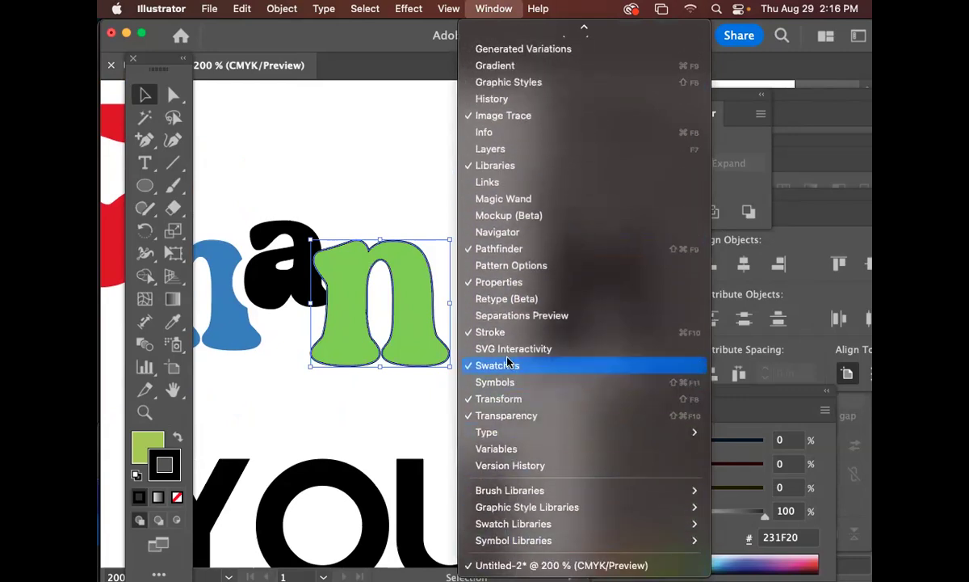
left_click(485, 332)
left_click(720, 262)
left_click(721, 263)
left_click(721, 263)
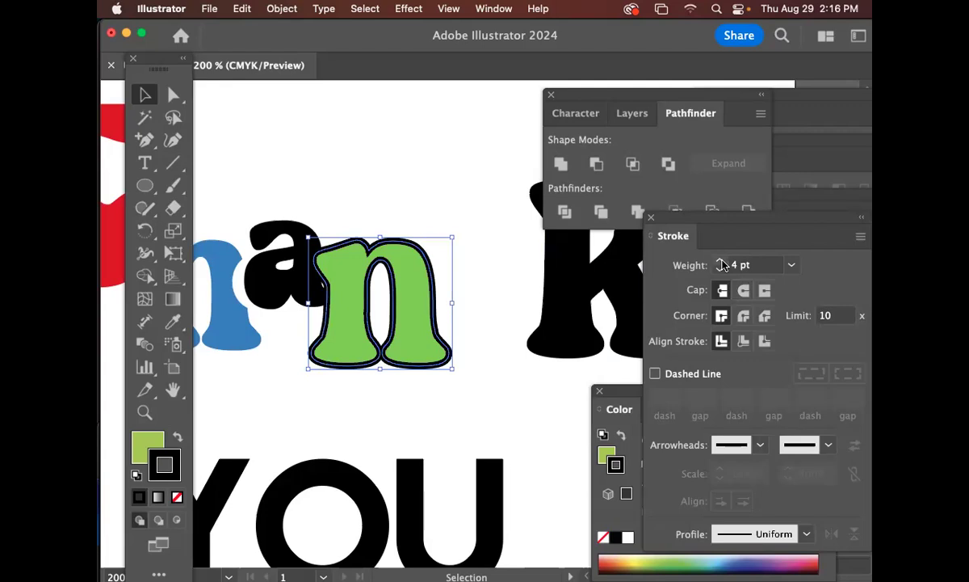
left_click(721, 263)
mouse_move(655, 215)
left_mouse_down()
mouse_move(593, 253)
mouse_move(579, 246)
left_mouse_up()
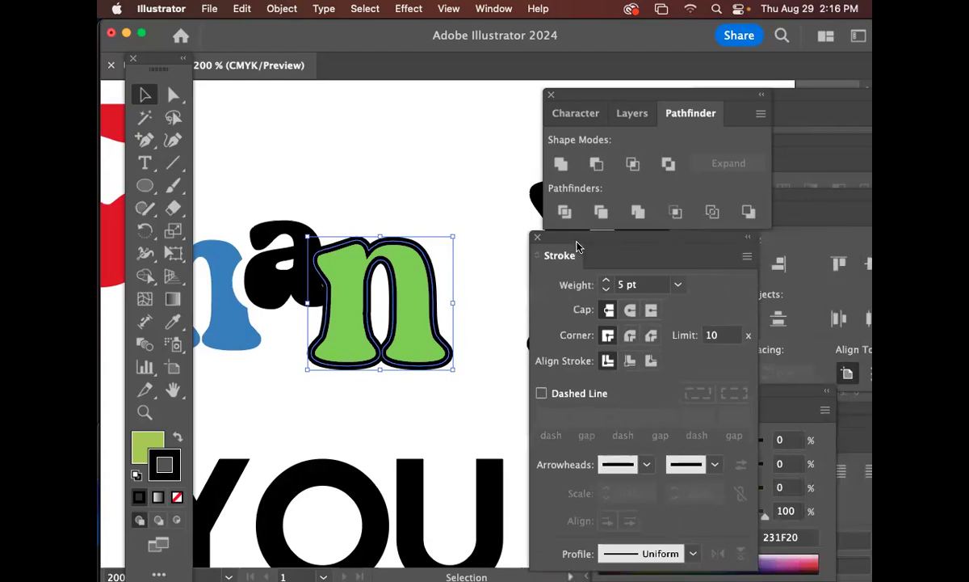
left_click_drag(626, 242, 691, 160)
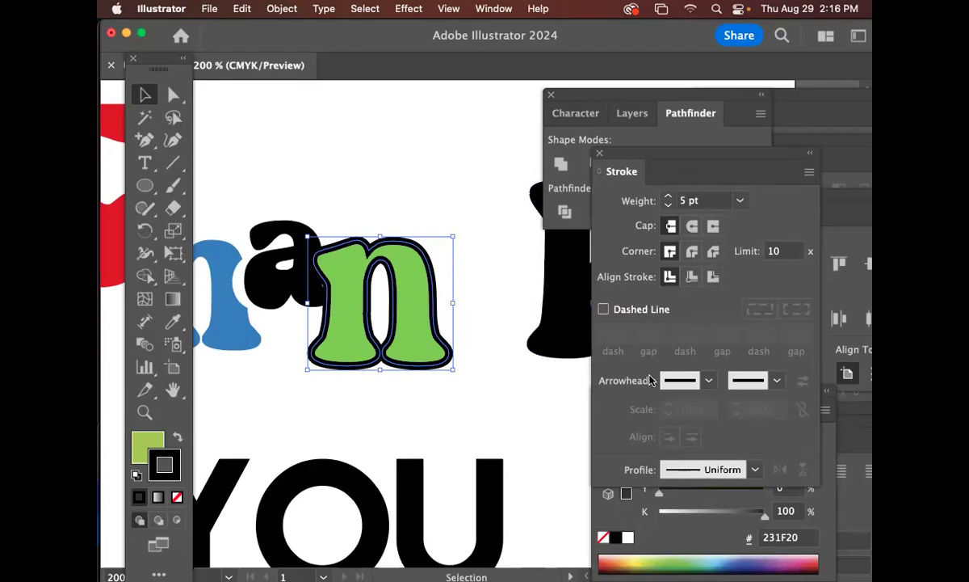
Color the n's stroke pinkish red (#F7064B) and increase its weight to 8 pt
double_click(179, 468)
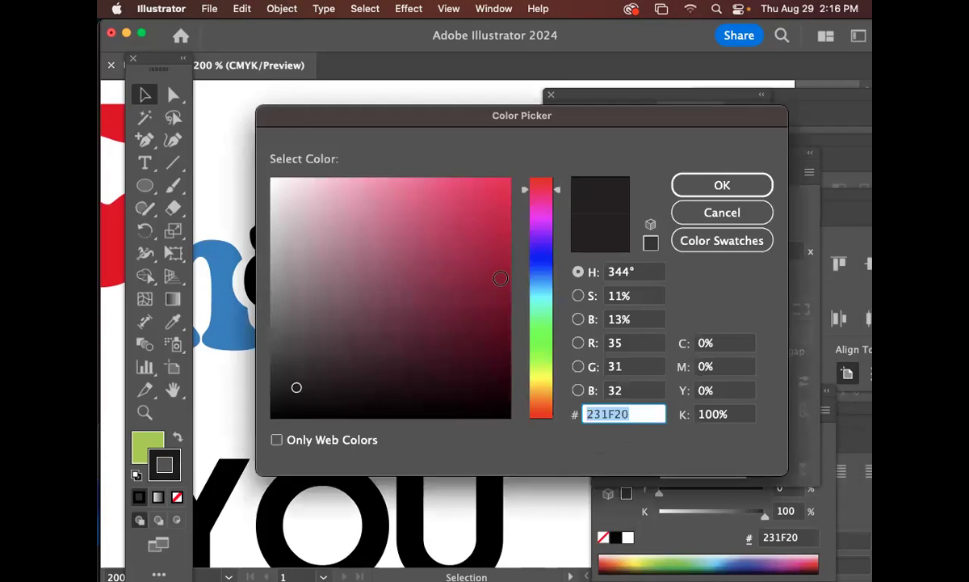
left_click(506, 185)
left_click(722, 185)
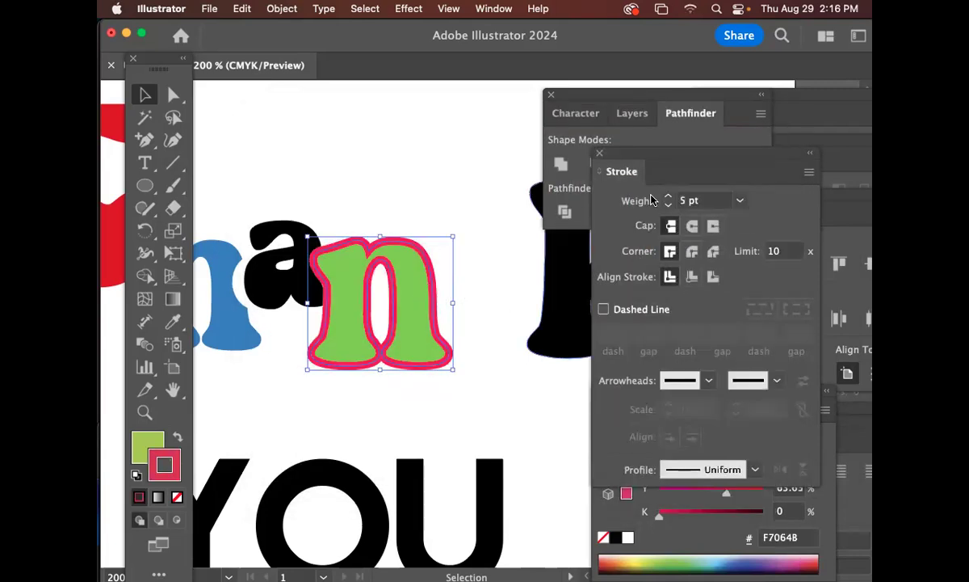
left_click(668, 199)
left_click(667, 199)
left_click(667, 199)
left_click(349, 397)
left_click(363, 360)
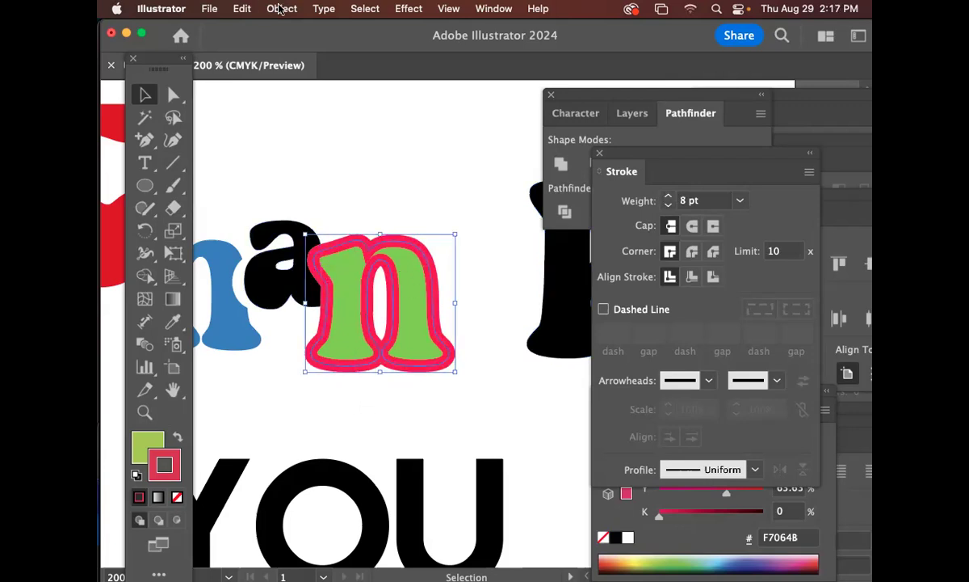
Convert the n's 8 pt stroke into a filled shape with Outline Stroke
left_click(281, 9)
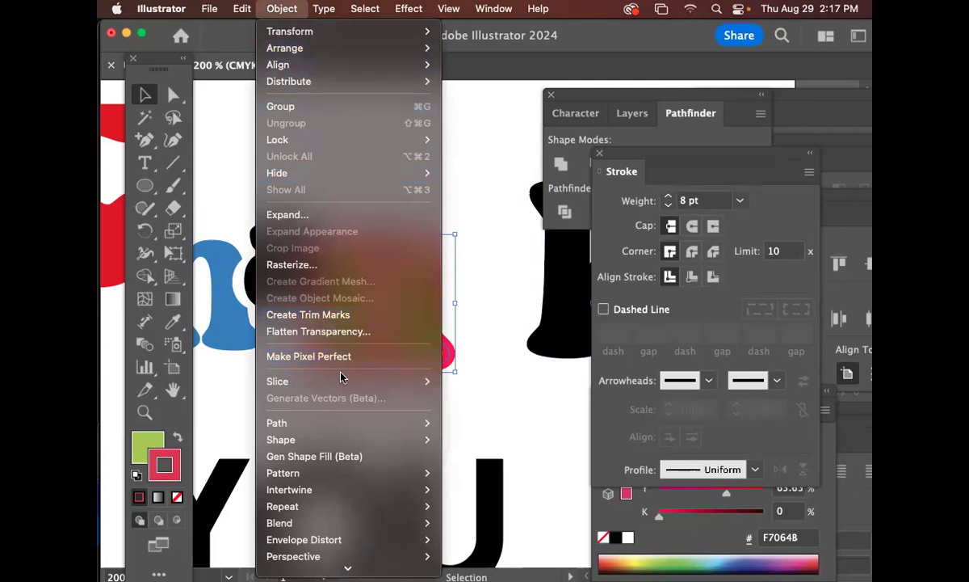
mouse_move(343, 425)
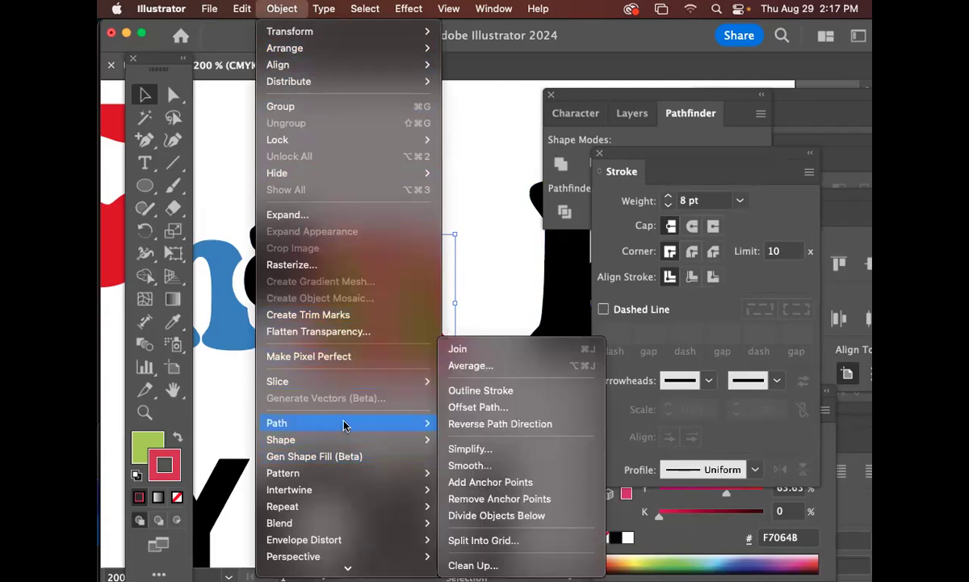
left_click(489, 390)
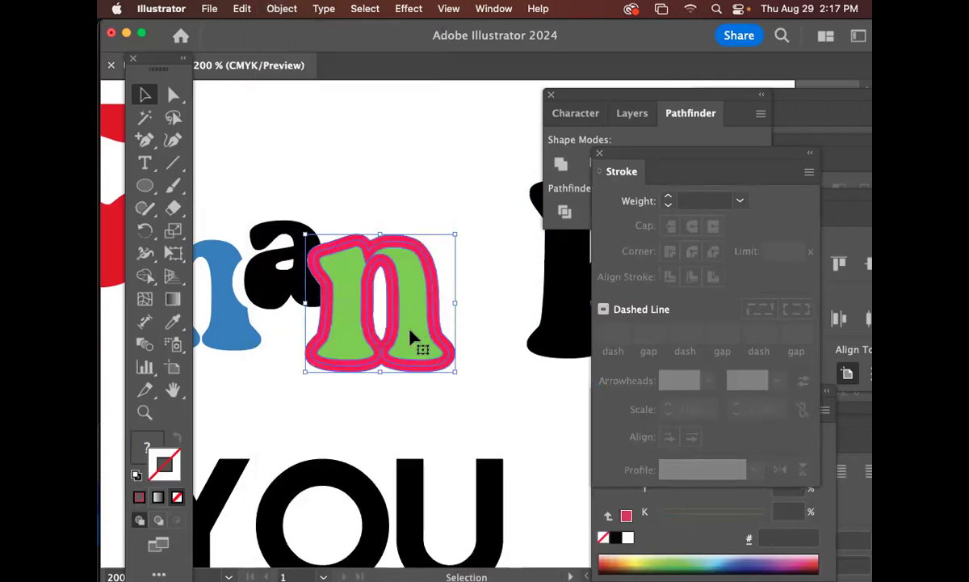
key("a")
key("v")
Try to cut the n and its outlined stroke out of the a with Minus Front, and undo the cut
left_click_drag(436, 392, 302, 276)
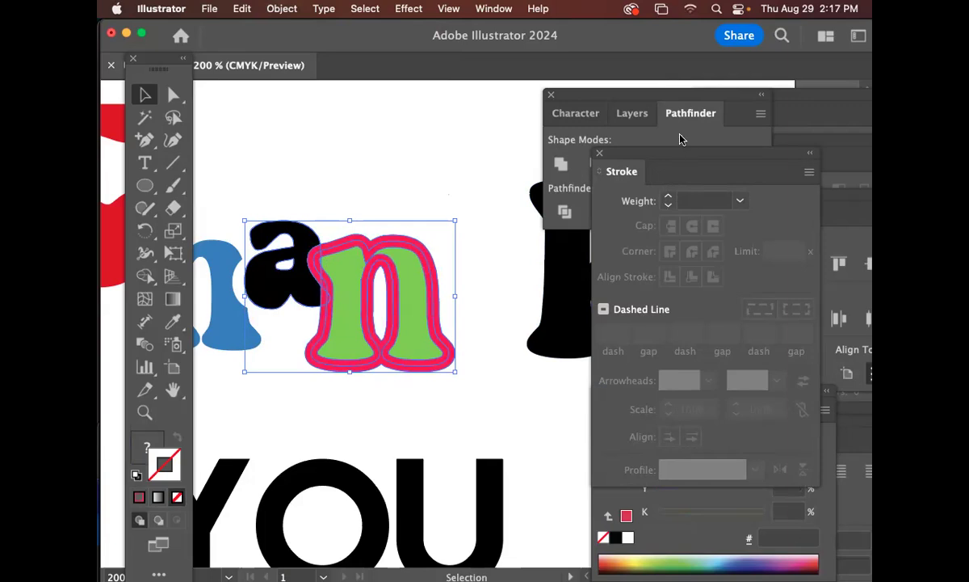
left_click(630, 141)
left_click(597, 164)
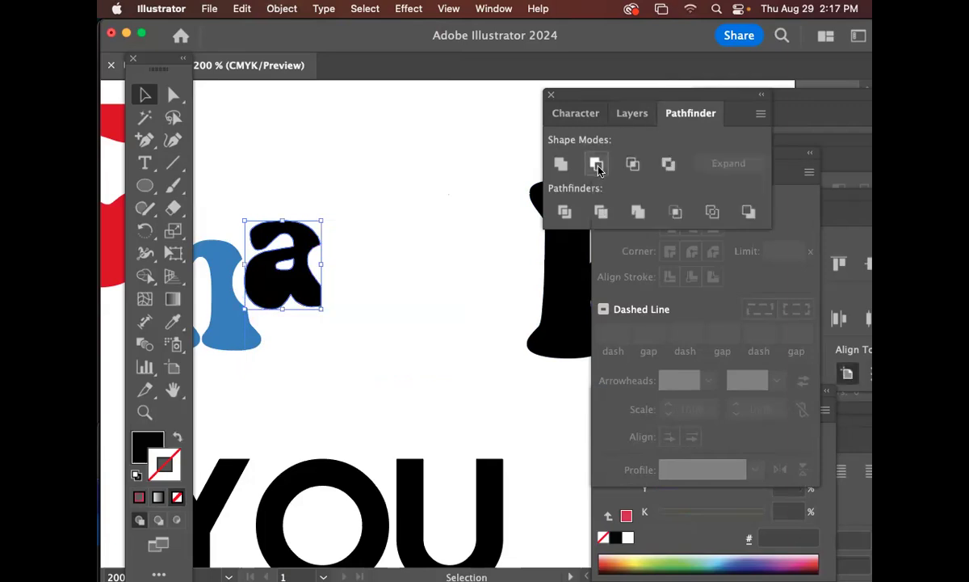
left_click(452, 281)
key("super+z")
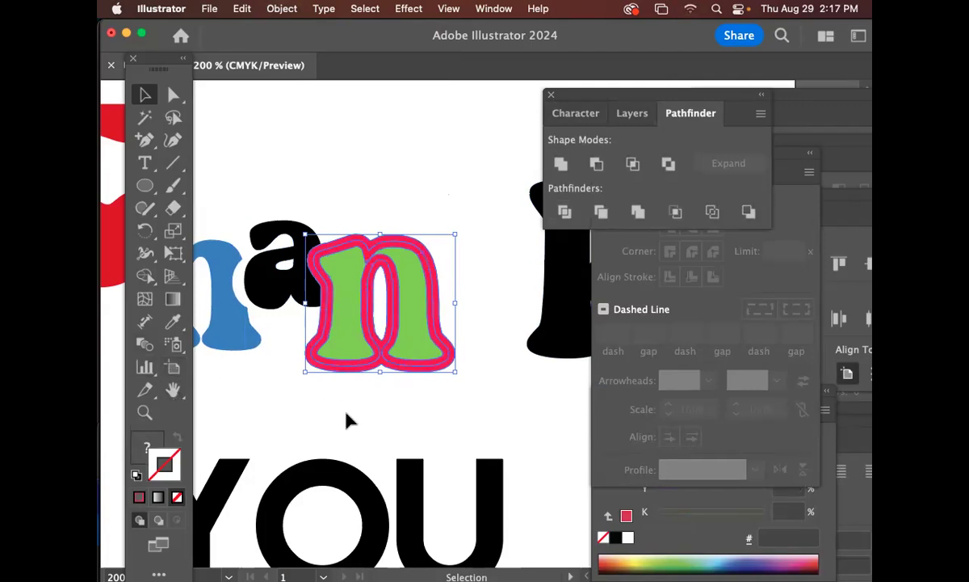
Select the n's parts individually and remove its green fill and the outer contour of the outlined stroke
left_click(173, 95)
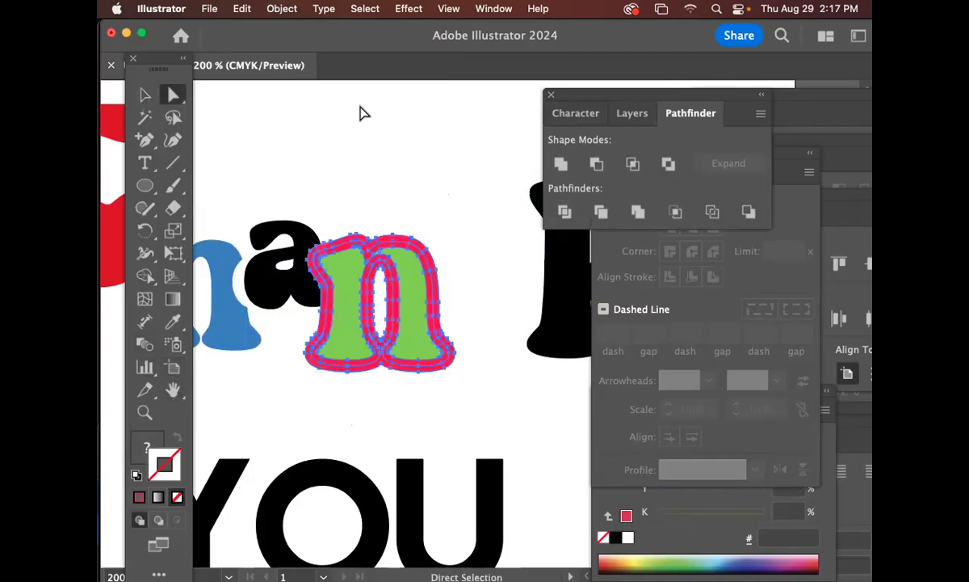
left_click(338, 281)
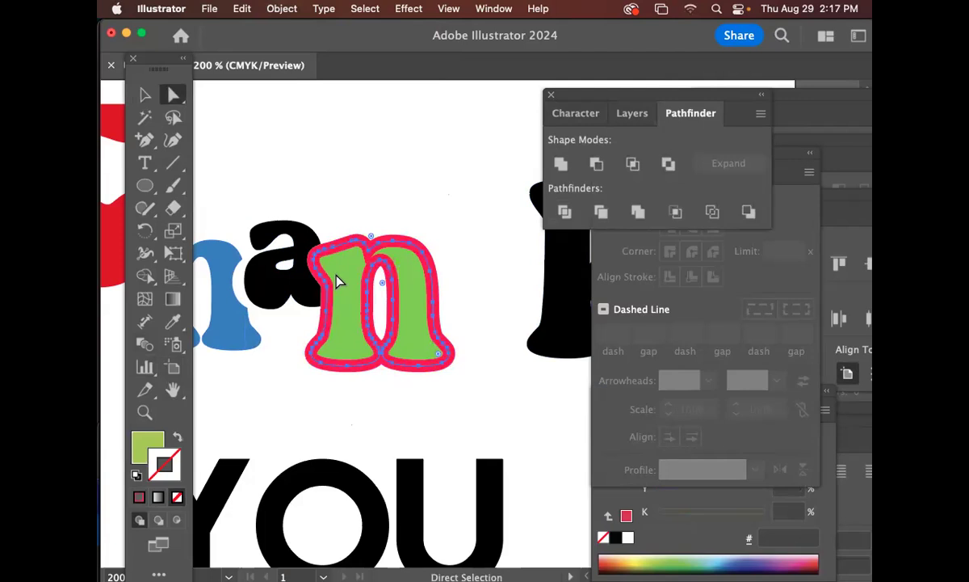
left_click(340, 391)
left_click(342, 369)
left_click(357, 403)
left_click(337, 370)
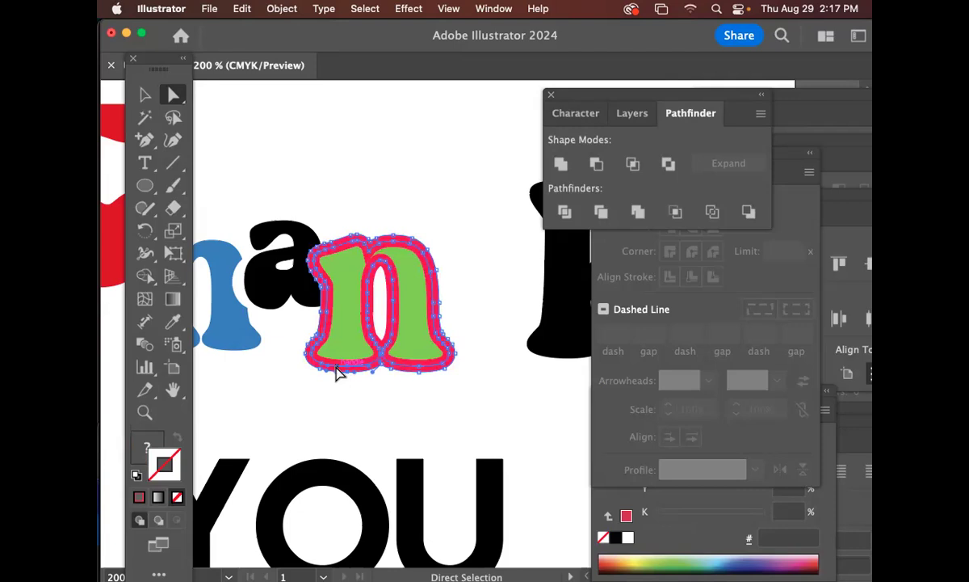
key("super+8")
left_click_drag(337, 371, 353, 353)
left_click(379, 374)
left_click(345, 325)
key("super+minus")
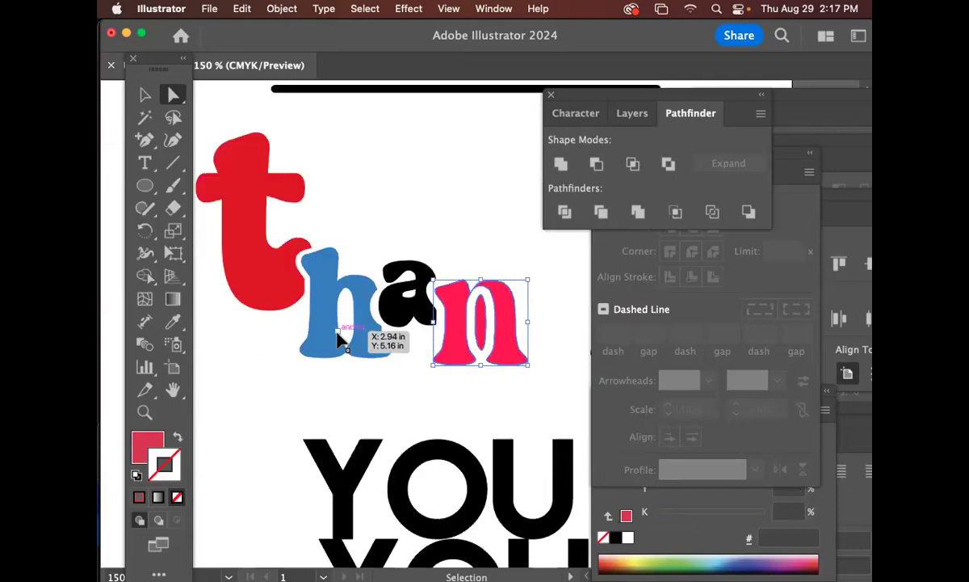
Duplicate the lowercase "thank" text above the artboard and convert the copy to outlines
key("super+minus")
scroll(365, 297, "right", 5)
scroll(365, 298, "up", 10)
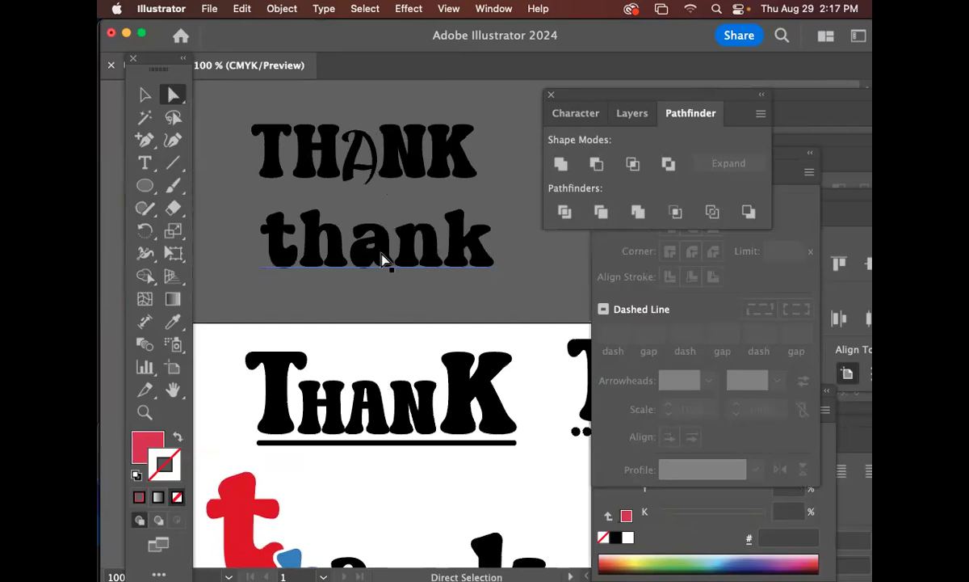
left_click(146, 95)
left_click_drag(445, 161, 381, 239)
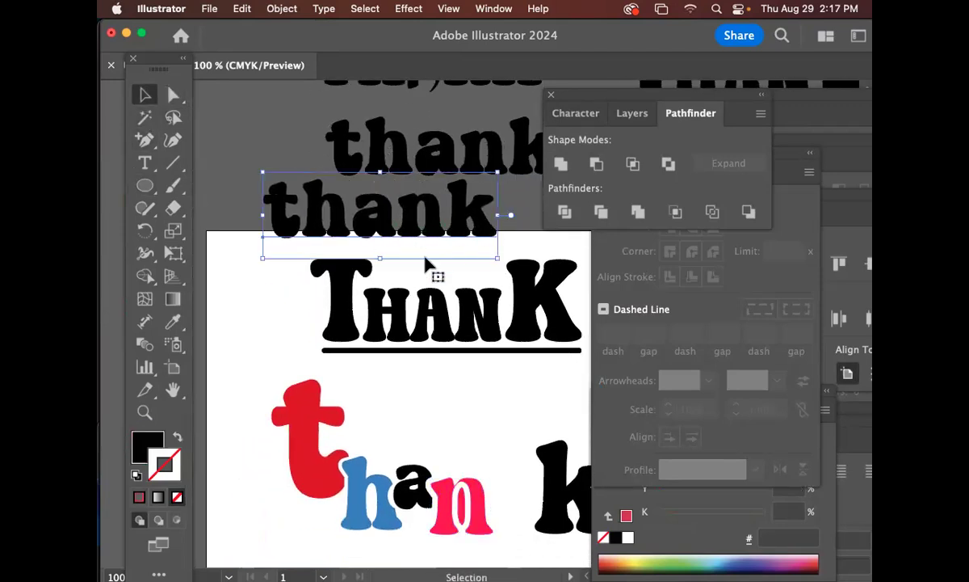
key("super+shift+o")
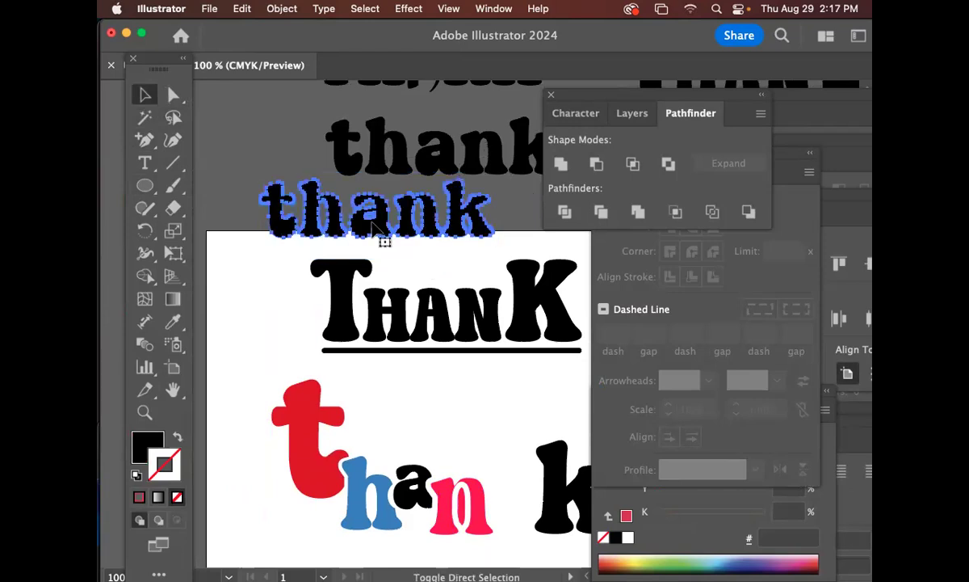
Move the n out of the outlined "thank" copy down beside the pink n on the artboard
left_click(413, 234)
left_click_drag(434, 231, 506, 475)
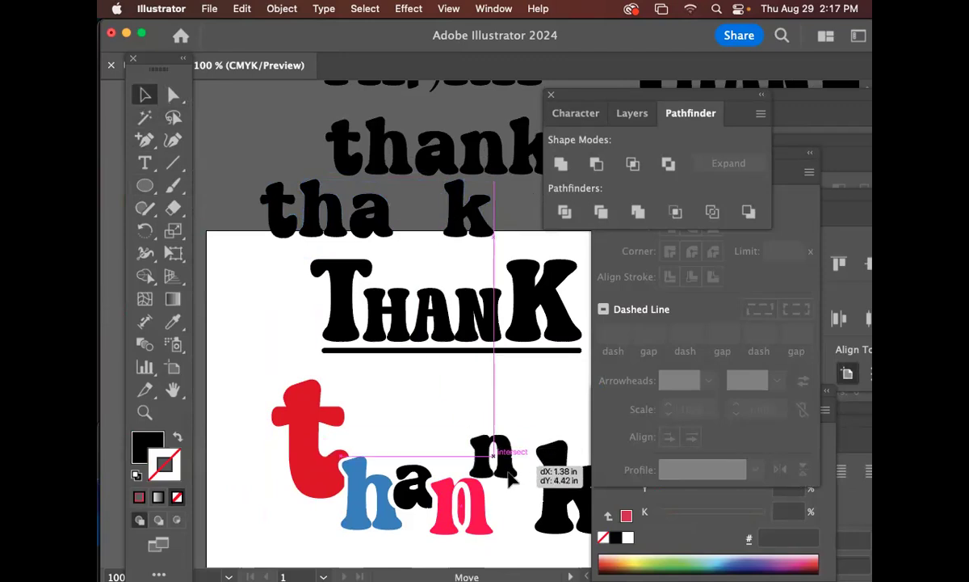
scroll(484, 404, "down", 10)
left_click(421, 350)
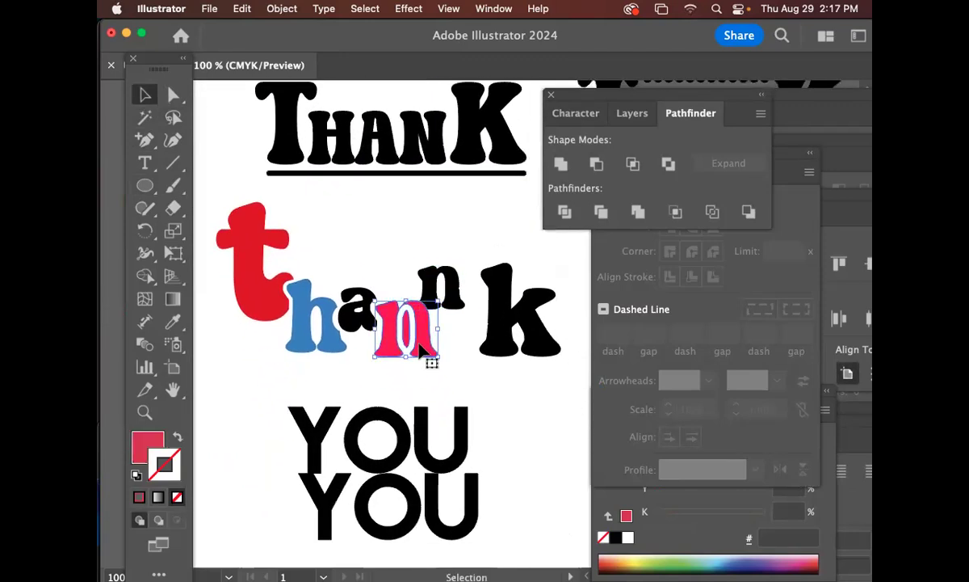
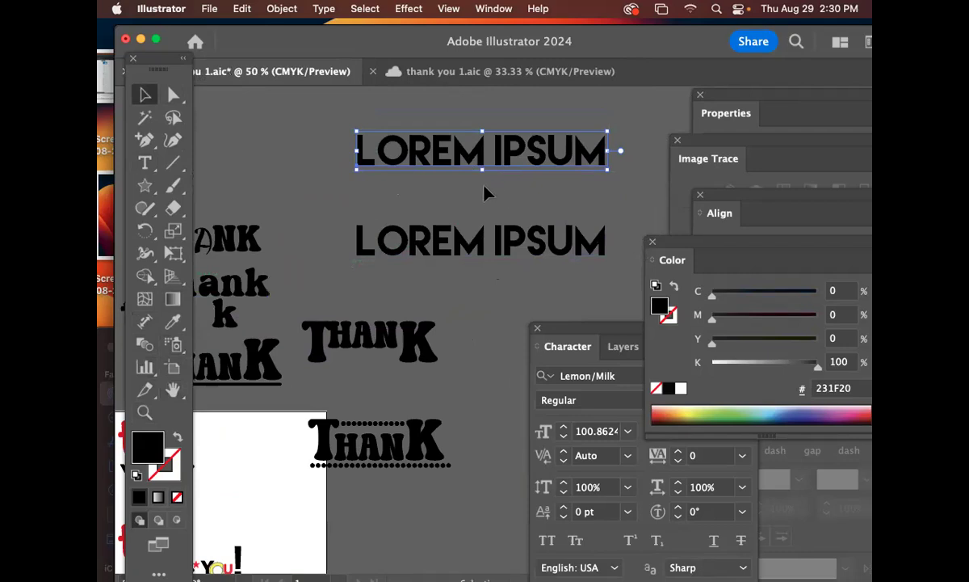
Change the font of the upper "Lorem ipsum" sample text to Times
left_click(483, 152)
left_click(610, 376)
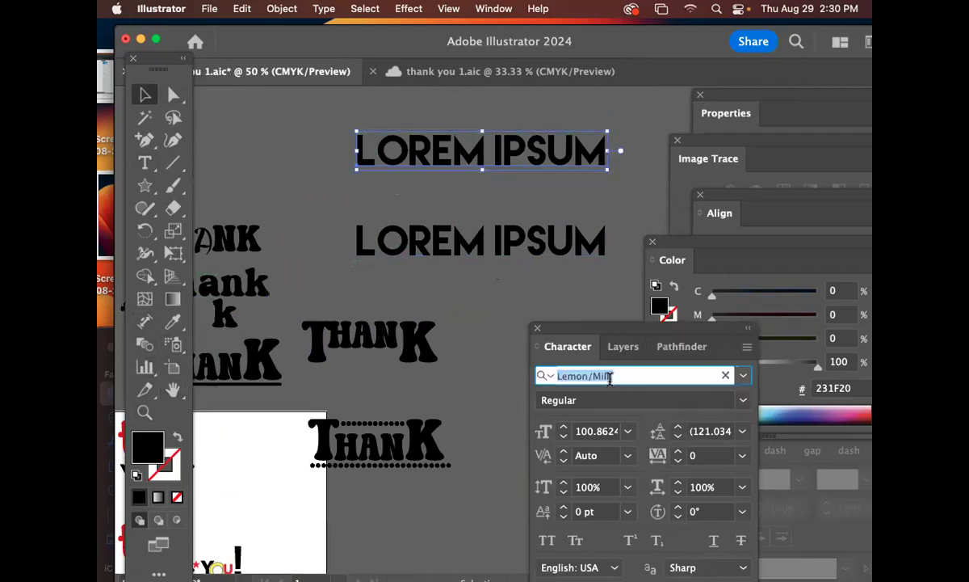
type("times")
key("Return")
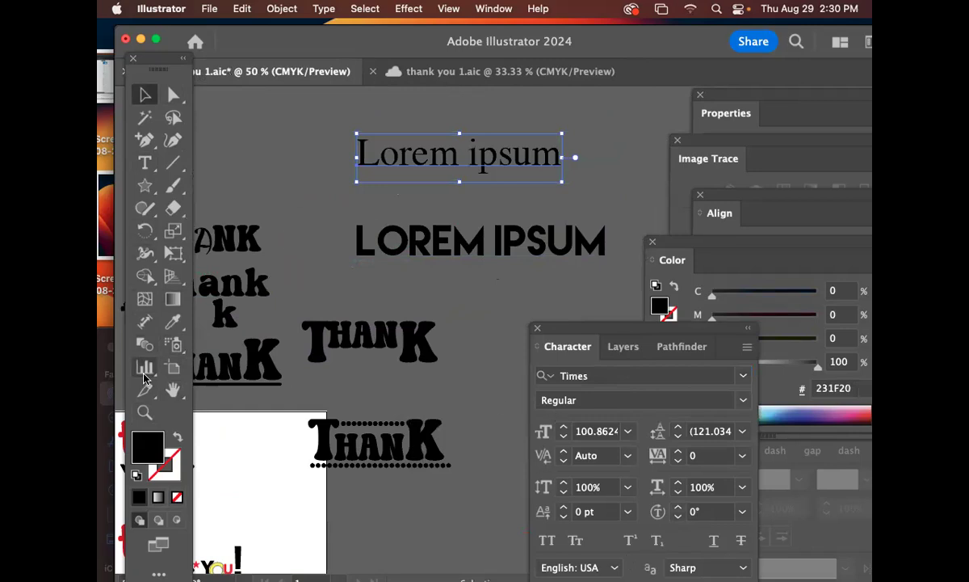
Examine the letterforms of the Times and Lemon/Milk sample texts up close and compare their stroke thickness
left_click(145, 413)
left_click_drag(377, 234, 417, 300)
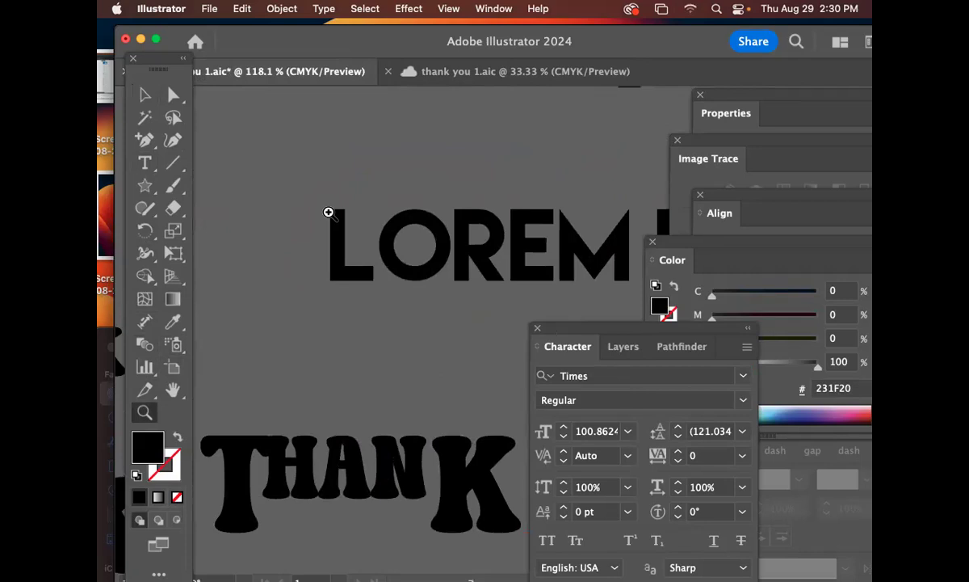
left_click_drag(465, 243, 394, 216)
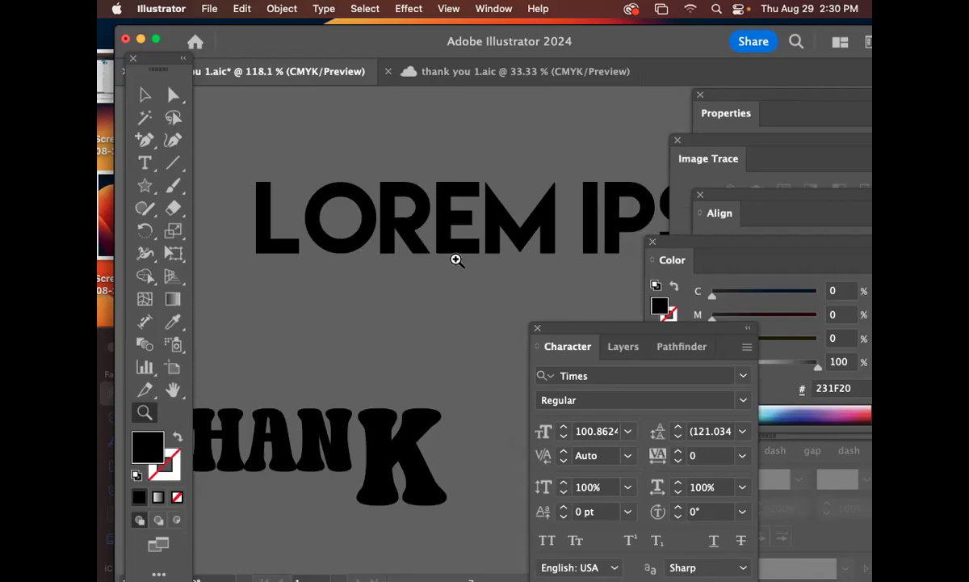
left_click_drag(544, 262, 433, 287)
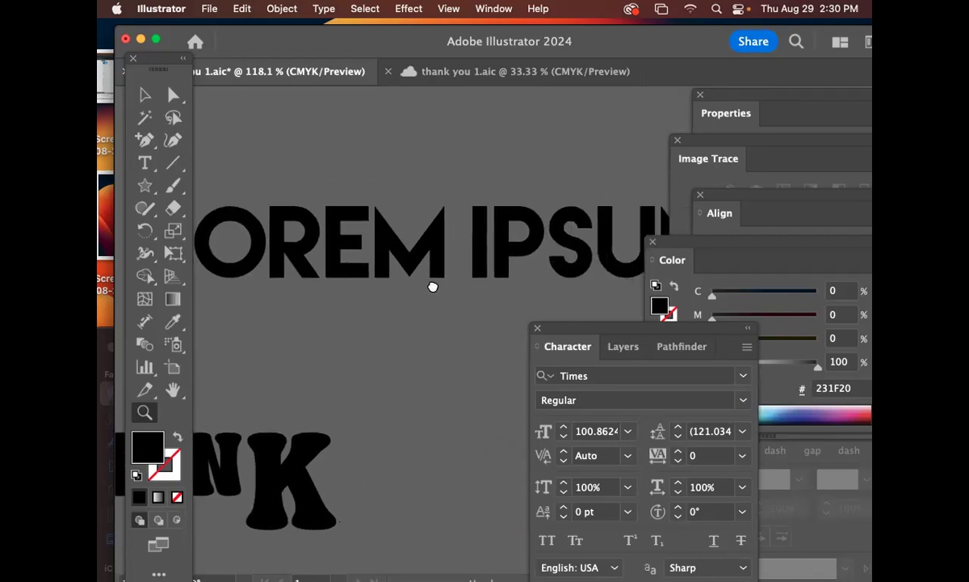
scroll(433, 286, "up", 5)
scroll(433, 287, "right", 3)
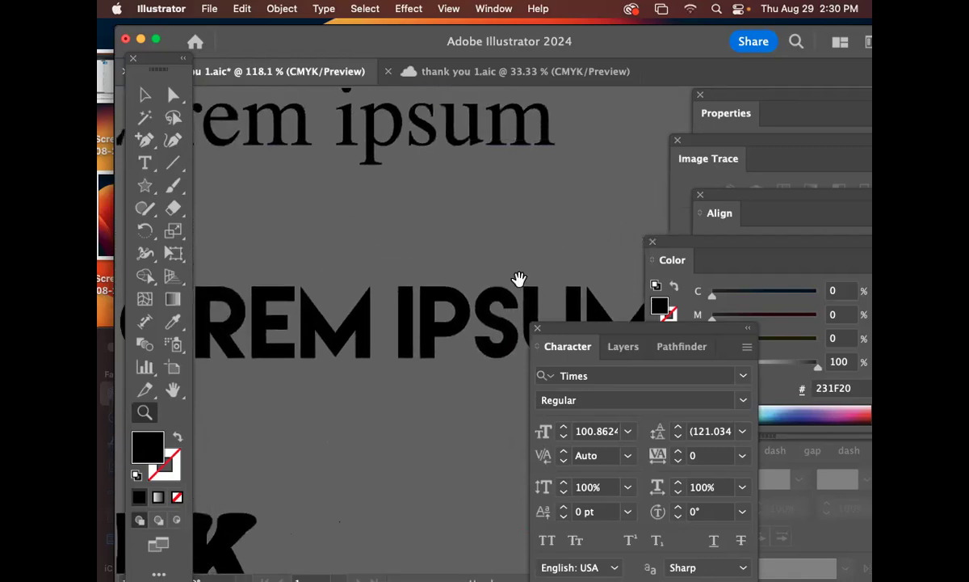
scroll(519, 279, "up", 3)
scroll(519, 279, "left", 5)
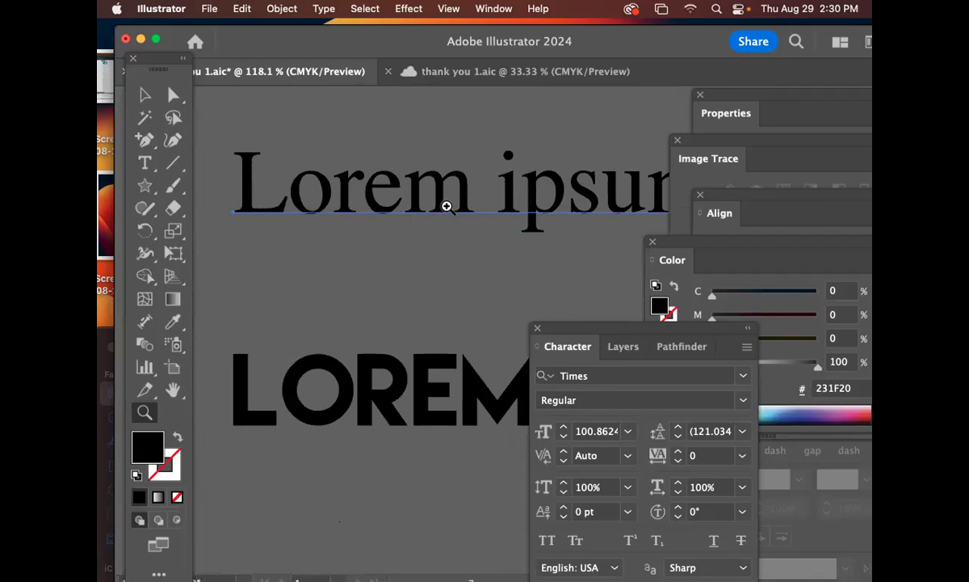
left_click_drag(441, 281, 462, 171)
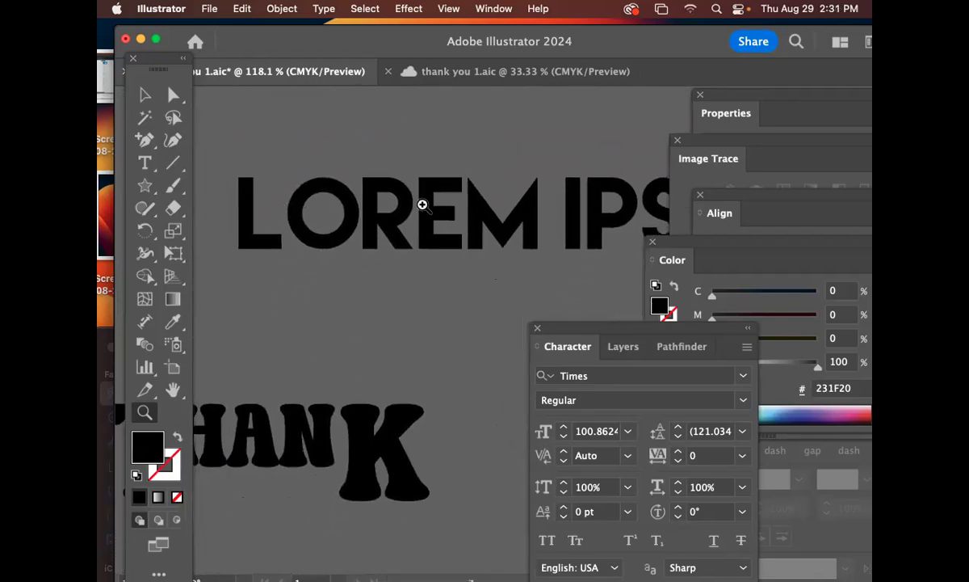
key("super+equal")
key("super+minus")
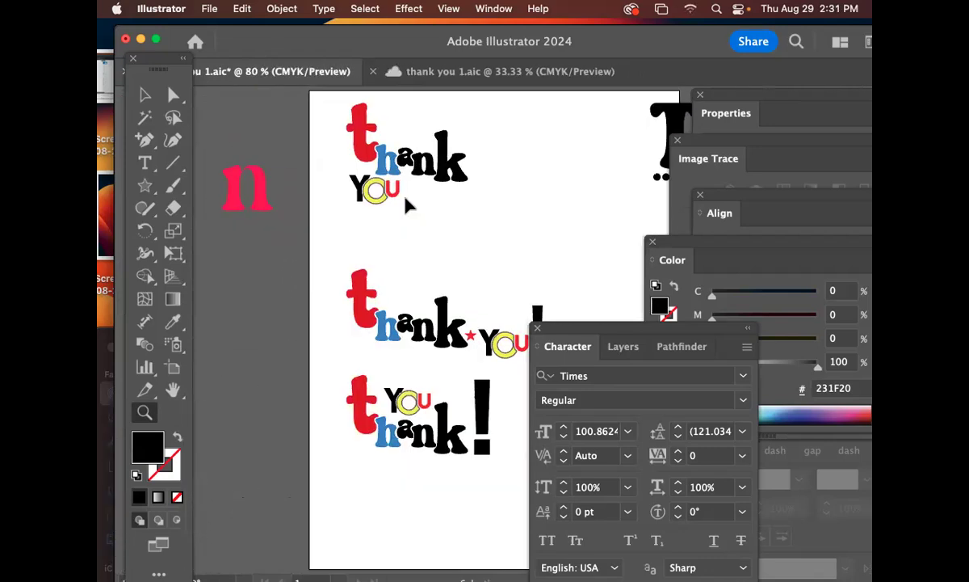
key("super+minus")
left_click_drag(538, 269, 403, 197)
left_click_drag(465, 218, 440, 206)
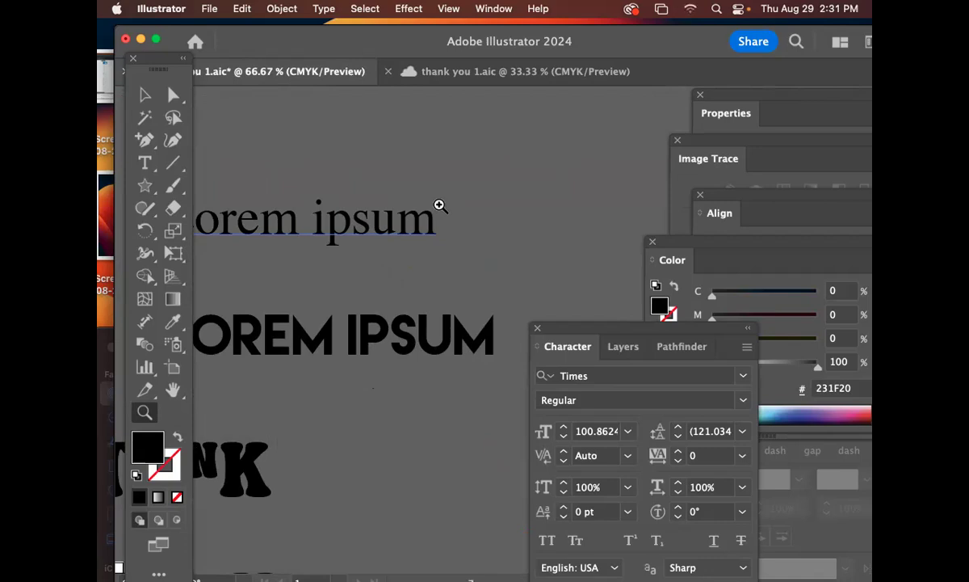
left_click_drag(353, 268, 444, 218)
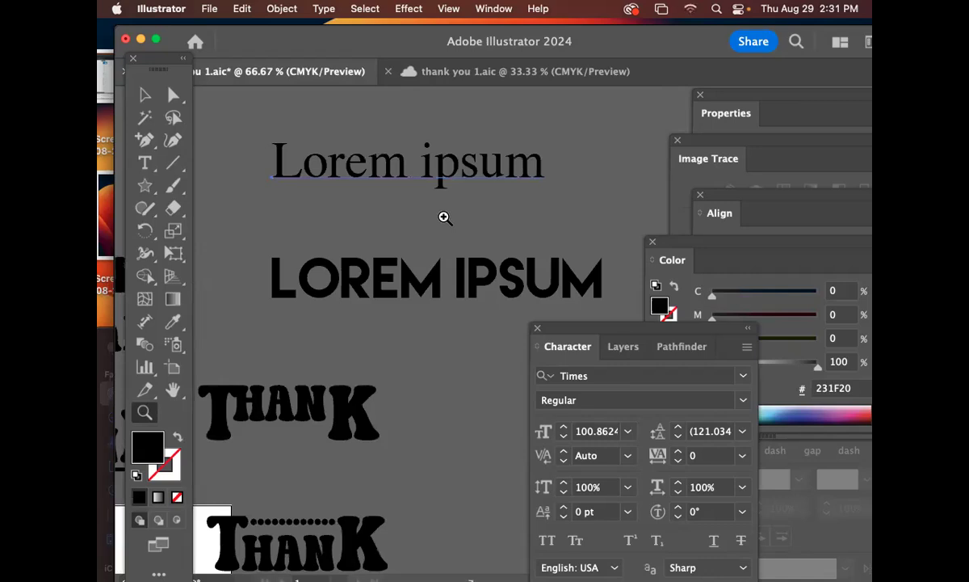
Move the Times sample text down, closer to the sans-serif sample text below it
left_click(146, 95)
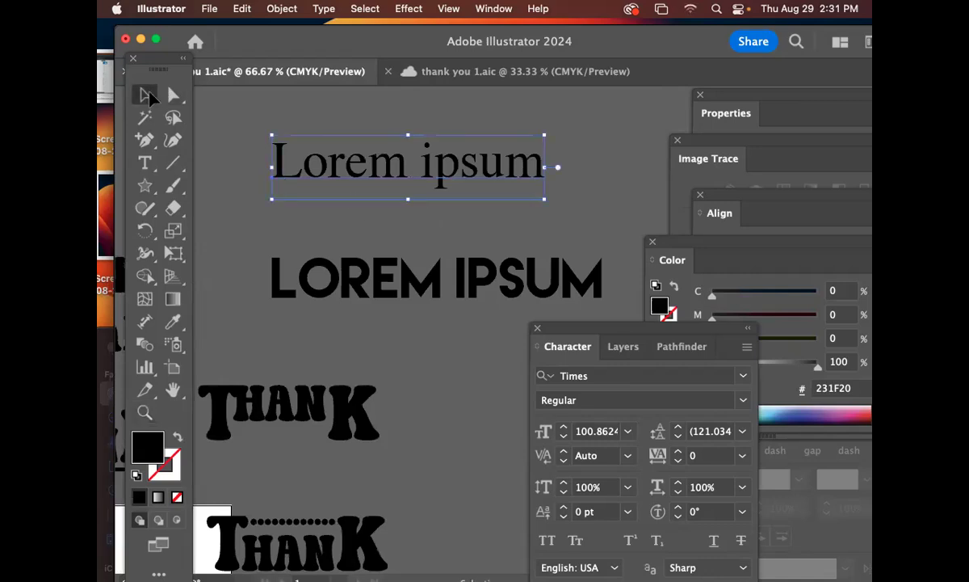
left_click(378, 245)
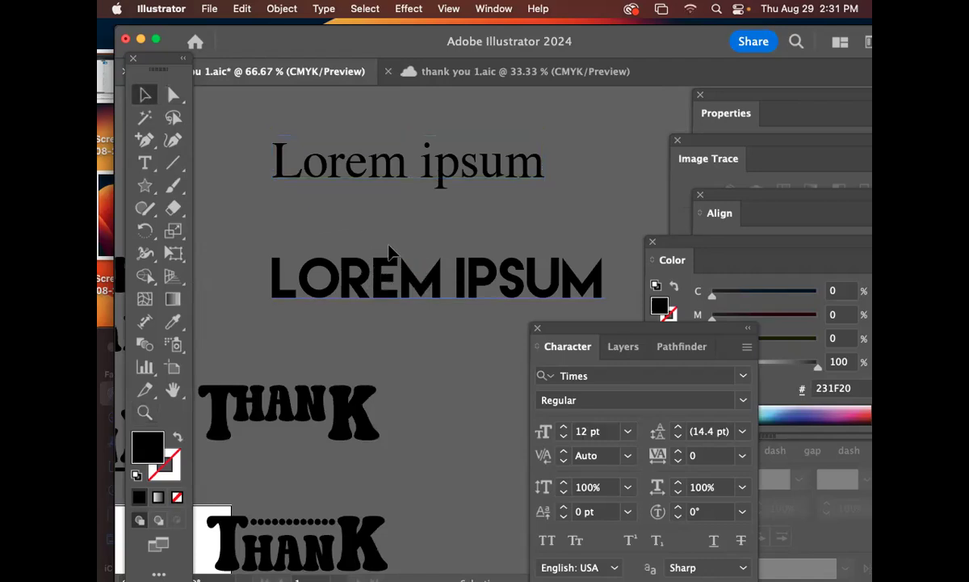
left_click_drag(380, 211, 402, 220)
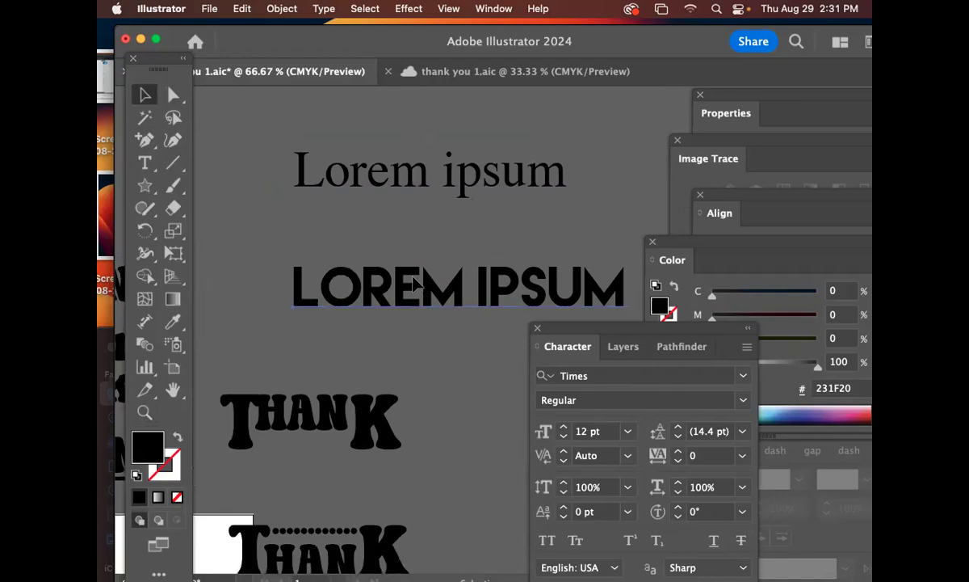
left_click(396, 279)
left_click(412, 191)
left_click_drag(412, 190, 412, 236)
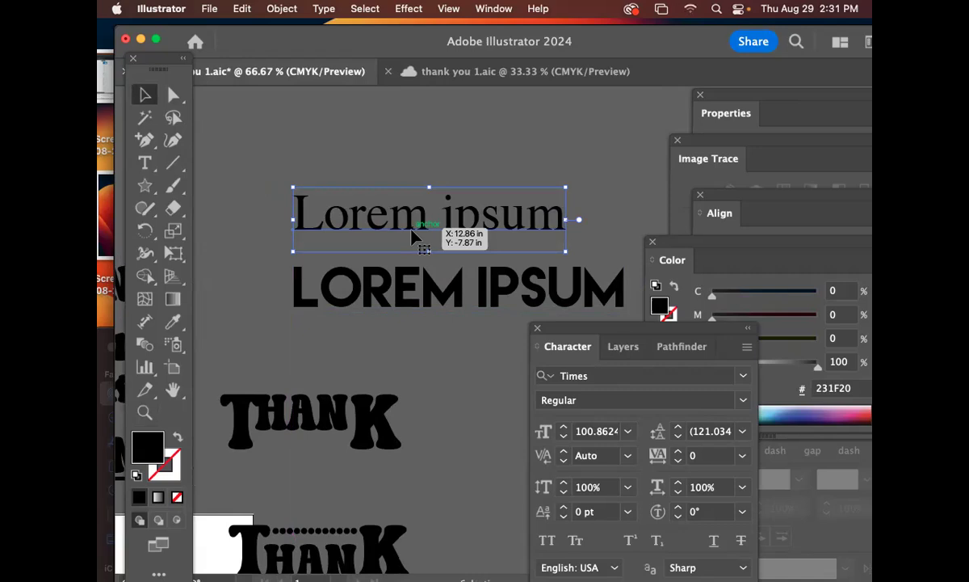
left_click_drag(412, 235, 449, 279)
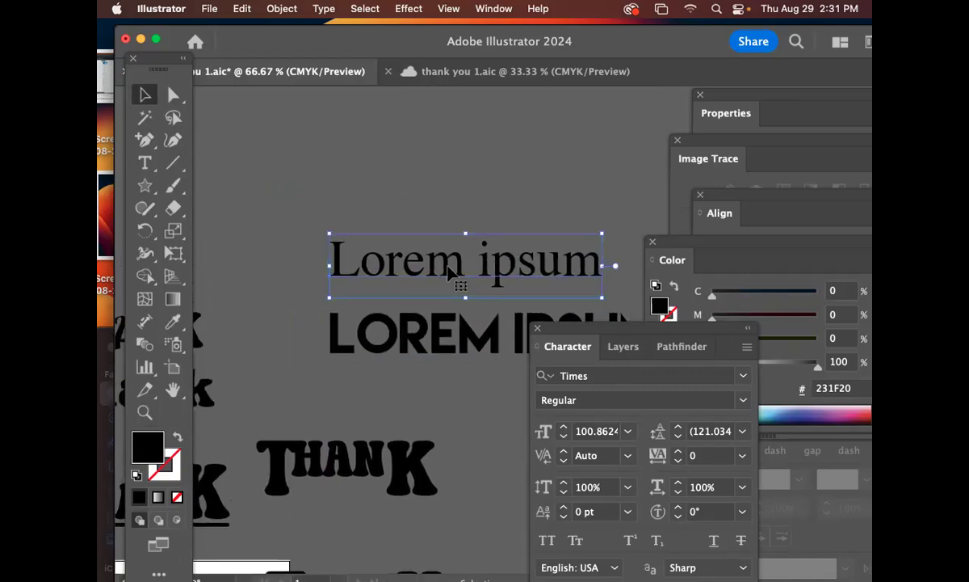
Replace the Times sample text with "You", enlarge it to about 224 pt and place it above the sans-serif sample
key("Return")
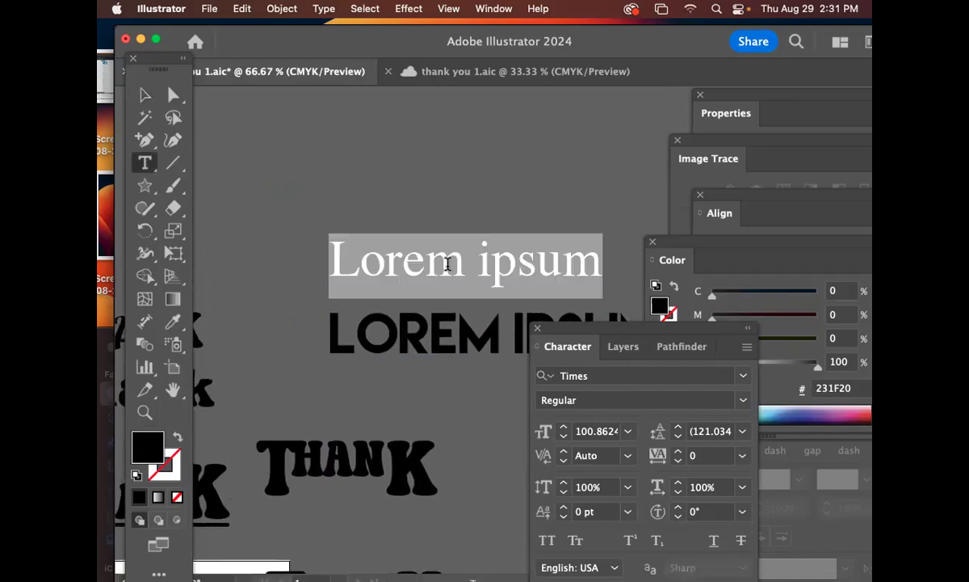
type("You")
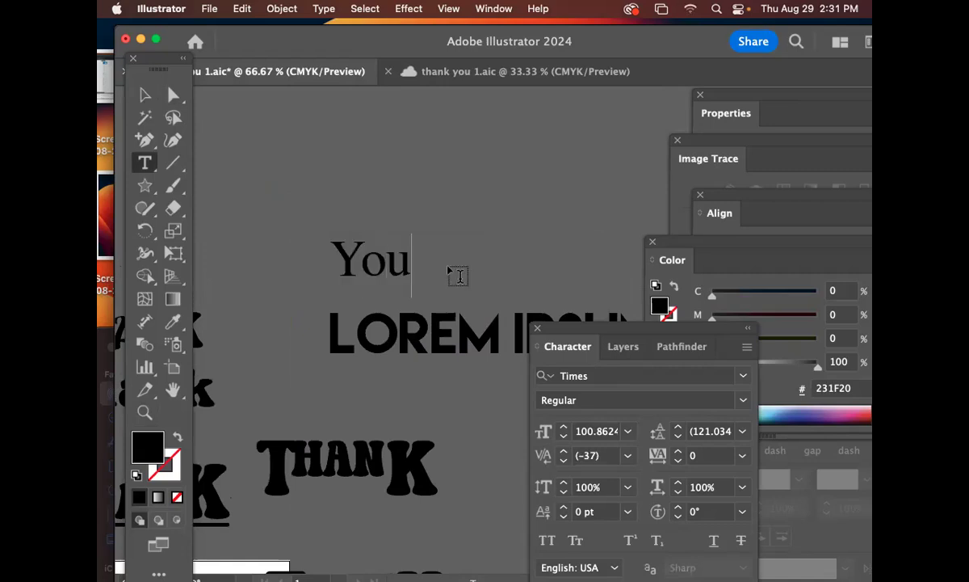
left_click(145, 94)
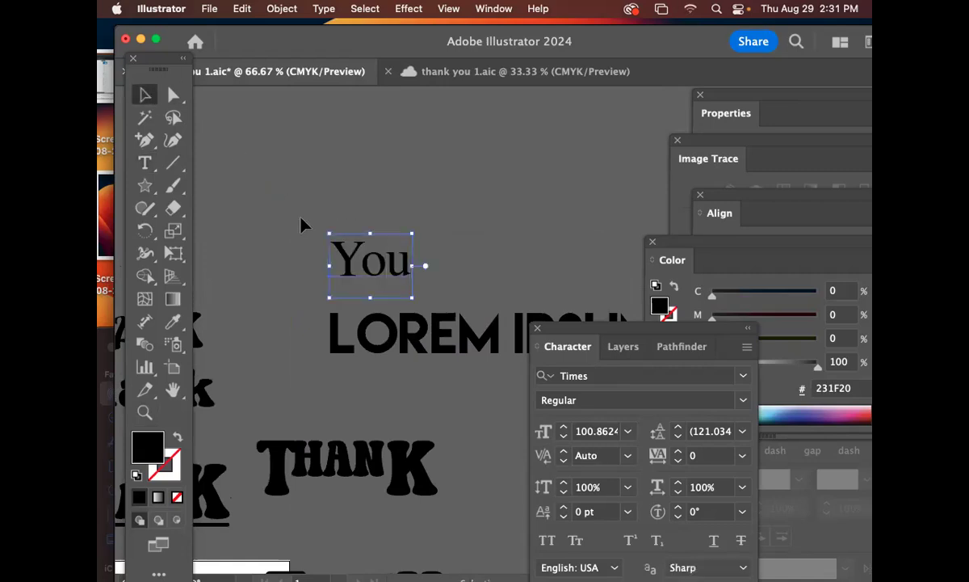
left_click_drag(412, 297, 426, 225)
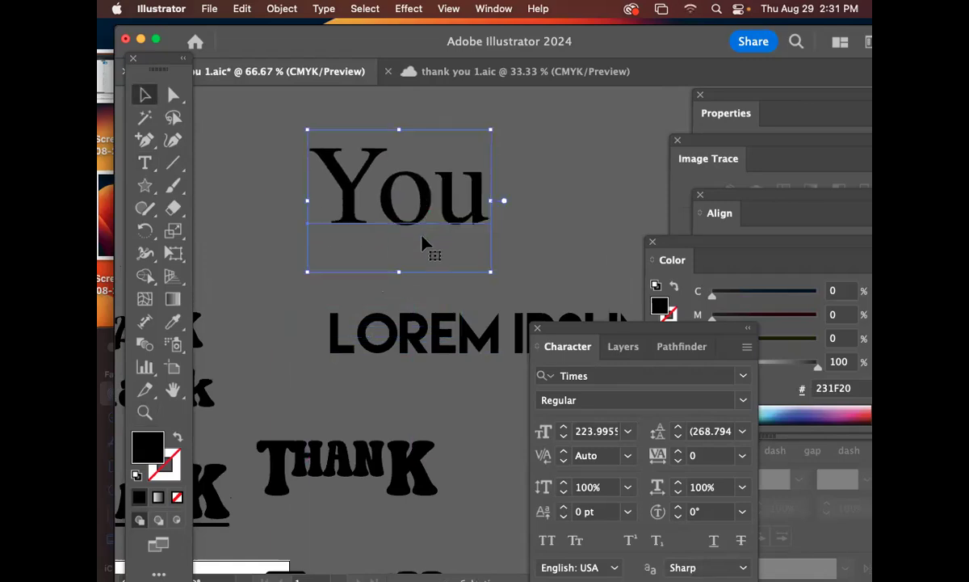
Place a duplicate of "You" beside the original, then convert the original to outlines and ungroup its letters
left_click_drag(444, 233, 645, 233)
left_click(418, 215)
left_click(432, 216)
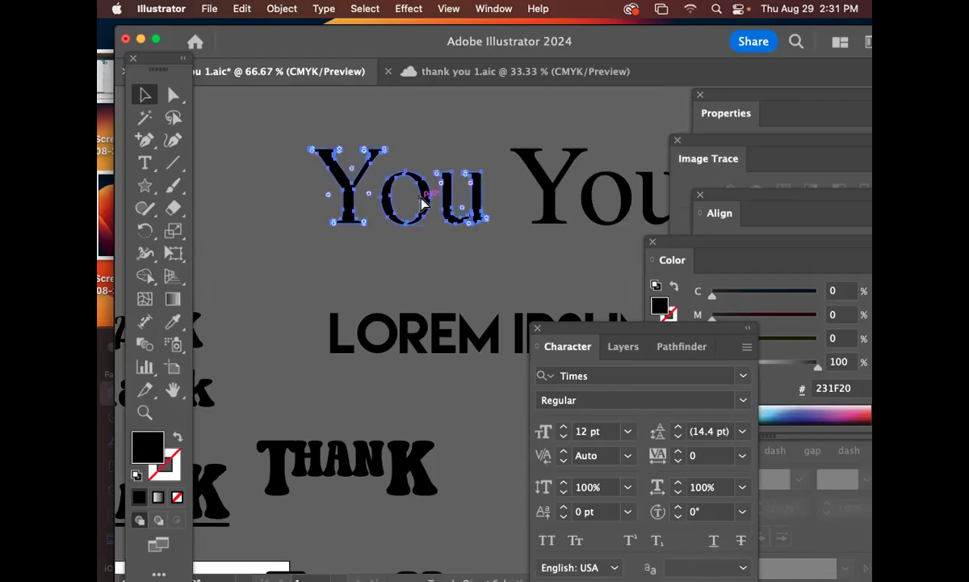
left_click(424, 270)
Place two copies of the outlined o beside "You", one overlapping below the other to form an 8 shape
left_click(423, 208)
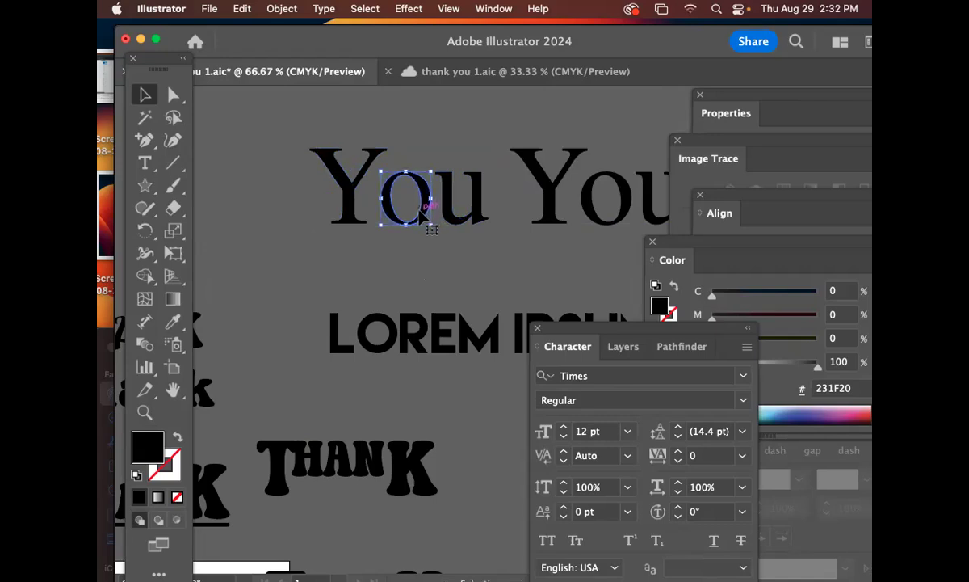
scroll(437, 230, "left", 5)
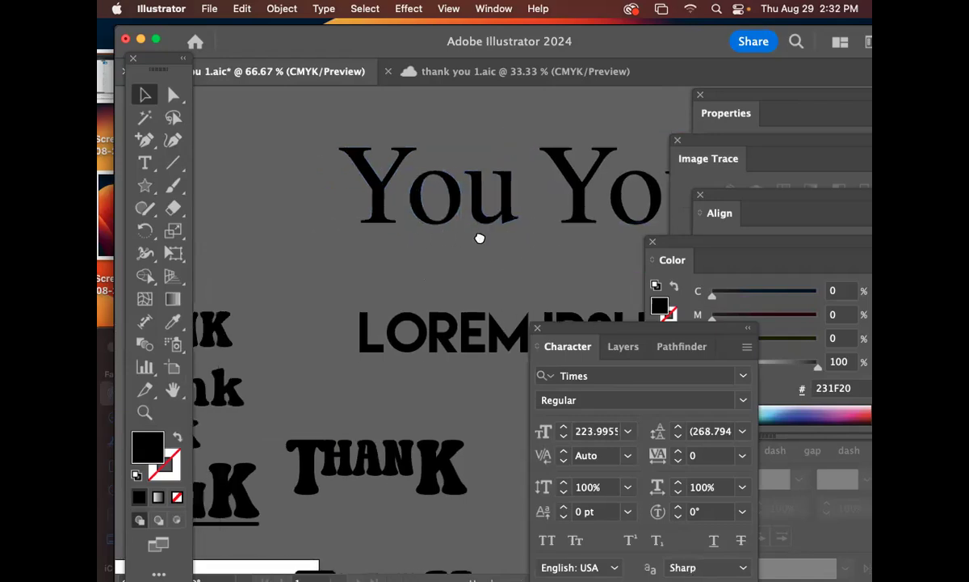
left_click_drag(477, 220, 335, 262)
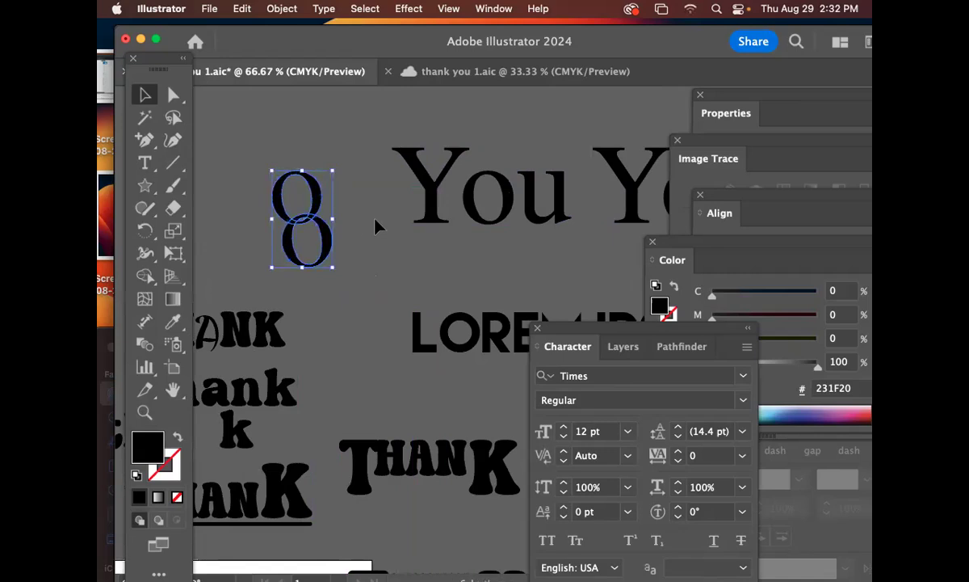
left_click(370, 230)
left_click(327, 239)
scroll(364, 225, "up", 3)
scroll(364, 225, "left", 4)
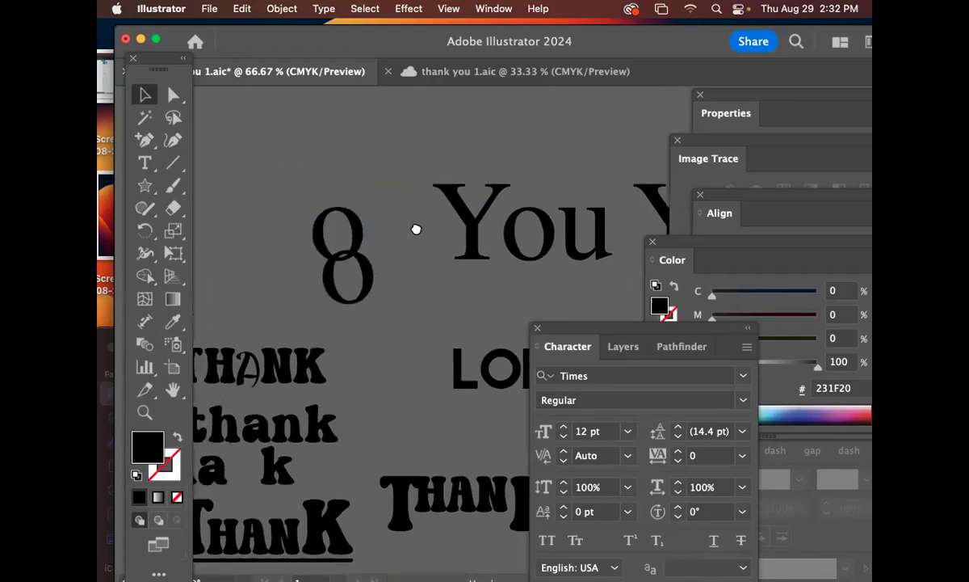
Add a Times letter "e" above the overlapping o's and enlarge it to about 139 pt
left_click(148, 165)
left_click(393, 149)
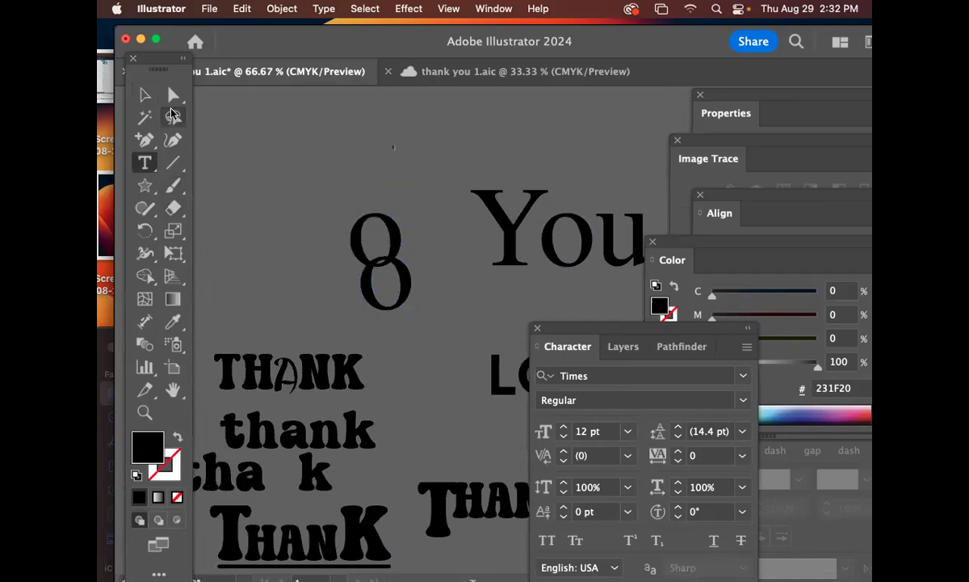
left_click(145, 94)
left_click_drag(401, 154, 466, 213)
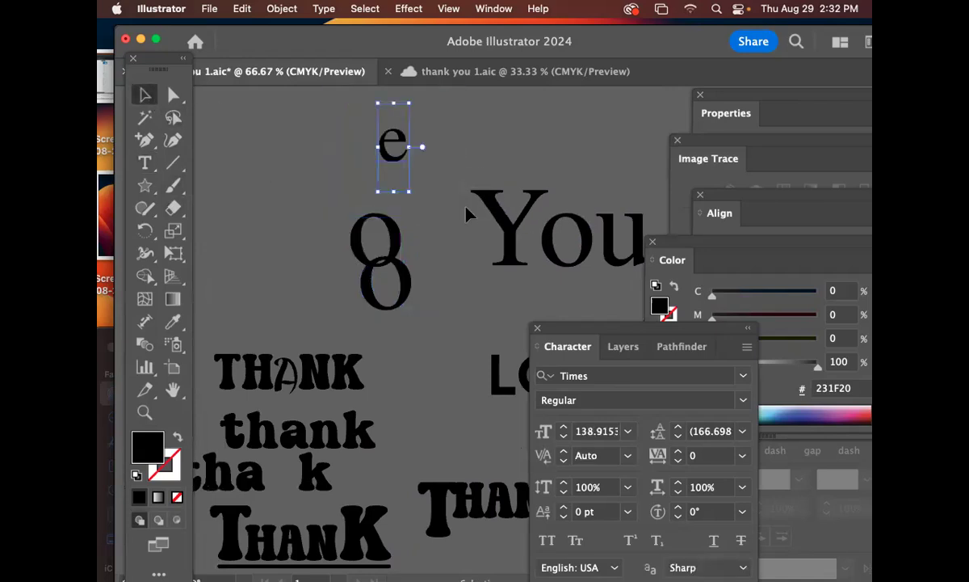
left_click(296, 10)
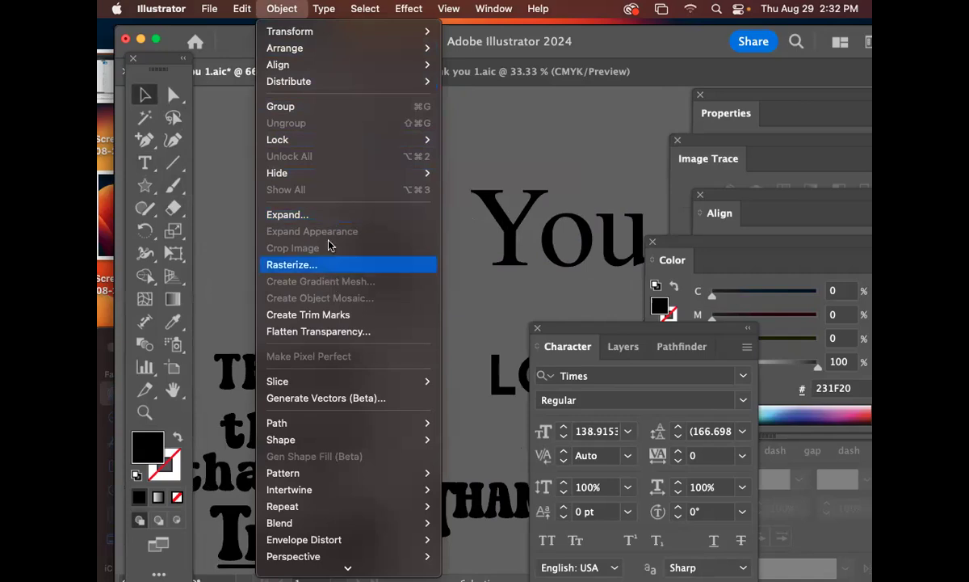
mouse_move(325, 62)
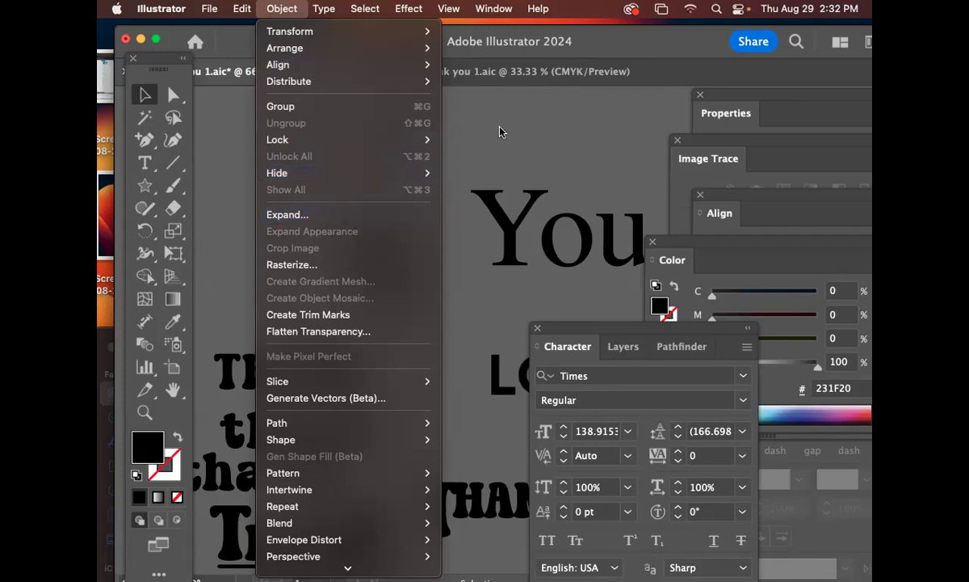
left_click(507, 145)
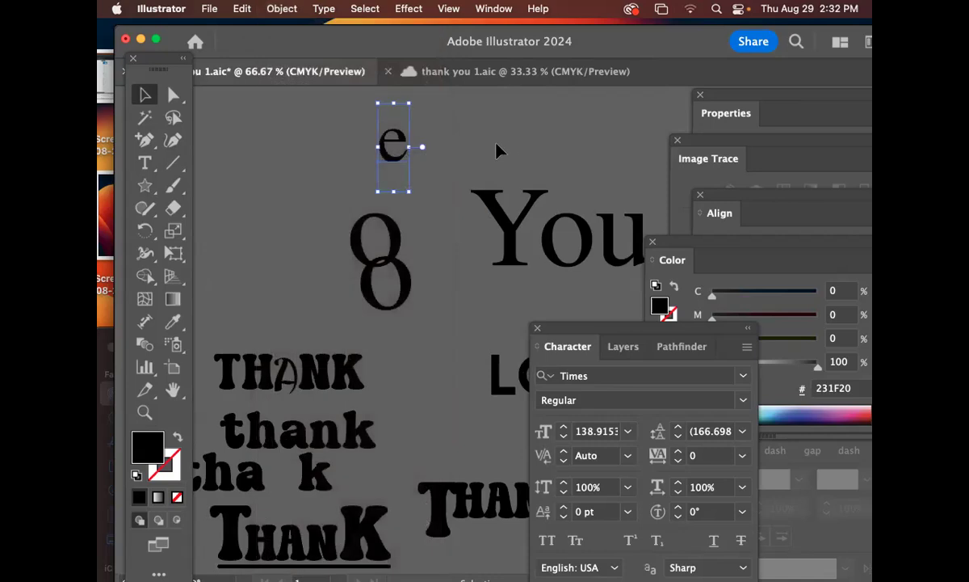
Replace the letter "e" above the overlapping o's with the numeral "3"
double_click(387, 141)
double_click(387, 142)
type("3")
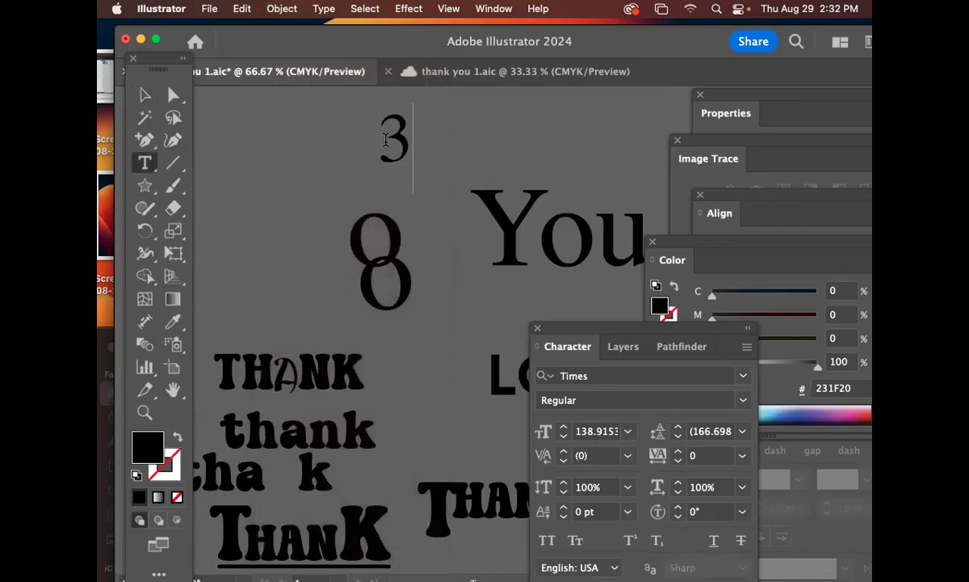
Duplicate the numeral 3 beside the original and replace the copy's text with a capital "E"
left_click(144, 94)
left_click_drag(396, 144, 309, 144)
double_click(317, 146)
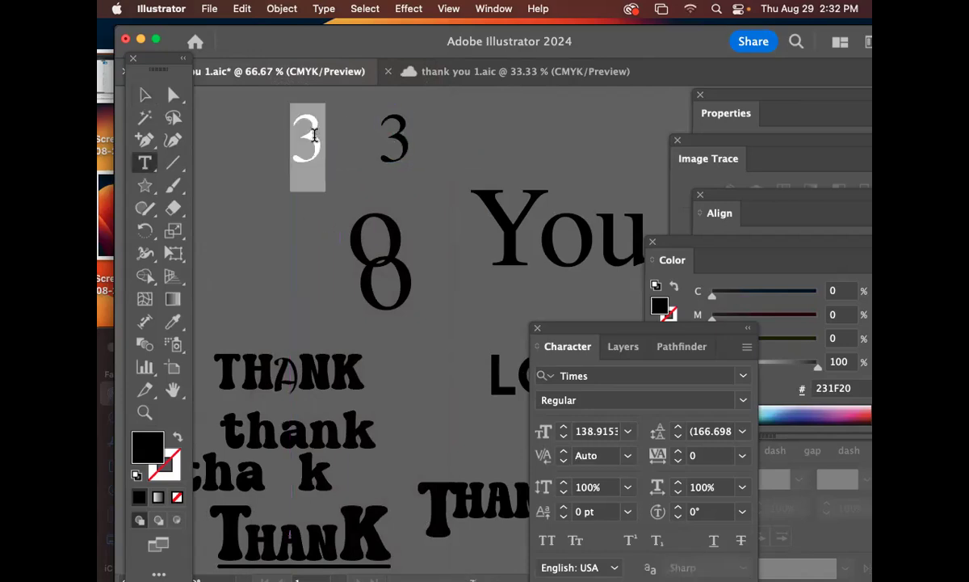
type("E")
left_click(145, 95)
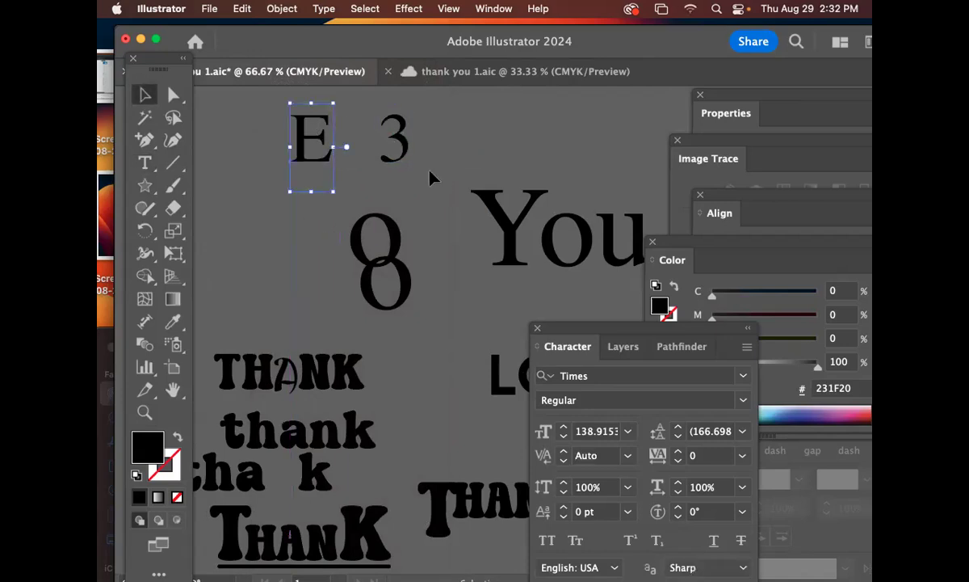
Rotate the original 3 by 180° so it resembles an E, and move it back above the overlapping o's
left_click(386, 157)
key("r")
left_click(377, 161)
left_click_drag(387, 166, 418, 191)
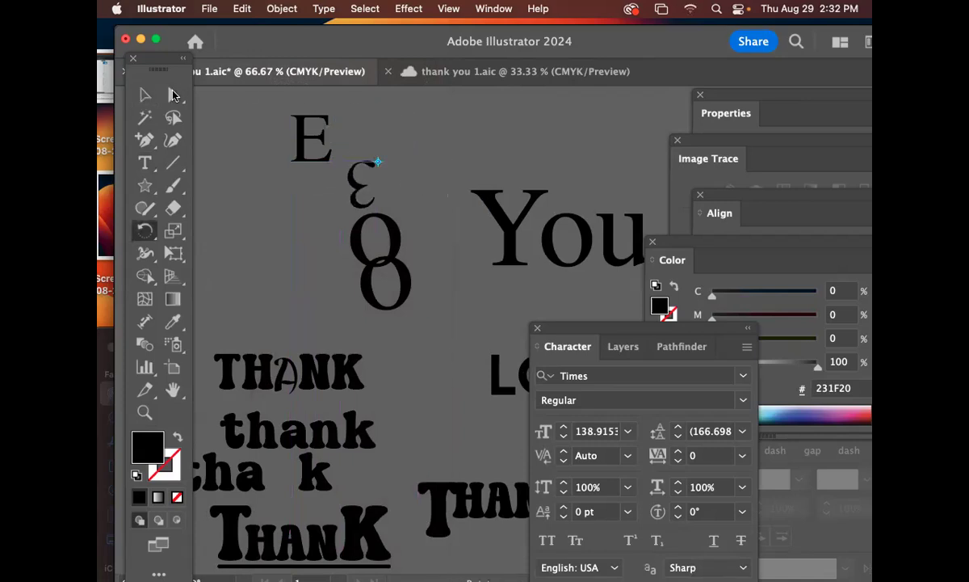
left_click(145, 94)
left_click_drag(360, 172, 413, 128)
Move the capital E above "You" and change its text to "CABLE"
left_click(304, 142)
left_click_drag(304, 142, 535, 147)
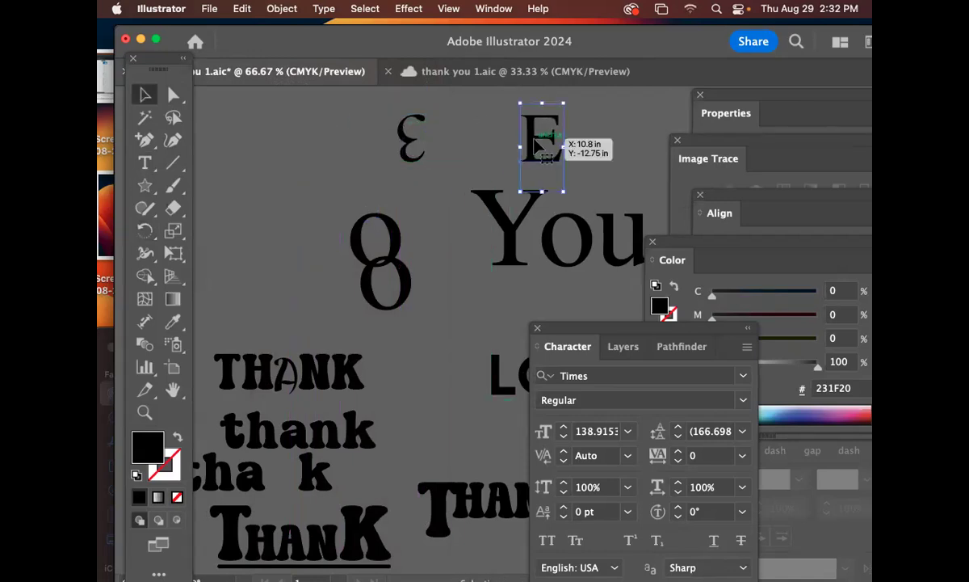
key("t")
left_click(533, 137)
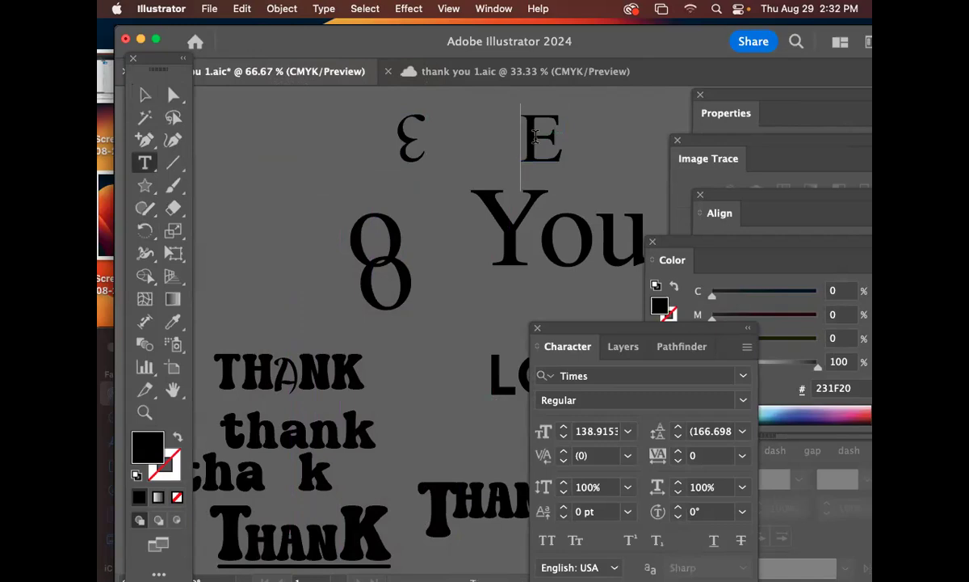
type("CABI")
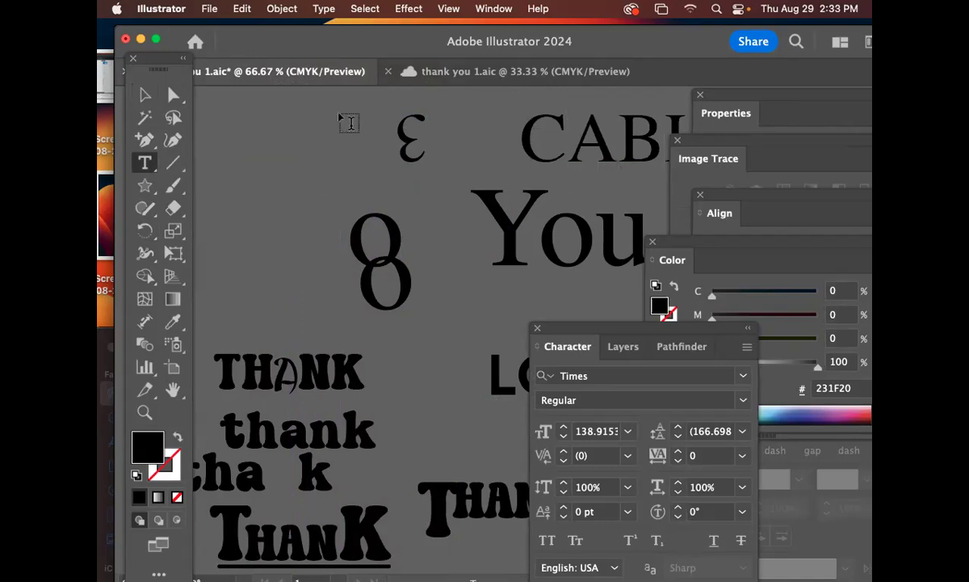
Place one CABLE over the overlapping o's and another beside the rotated 3, deleting the final E from the upper one
left_click(145, 94)
left_click_drag(598, 150, 389, 148)
key("t")
key("BackSpace")
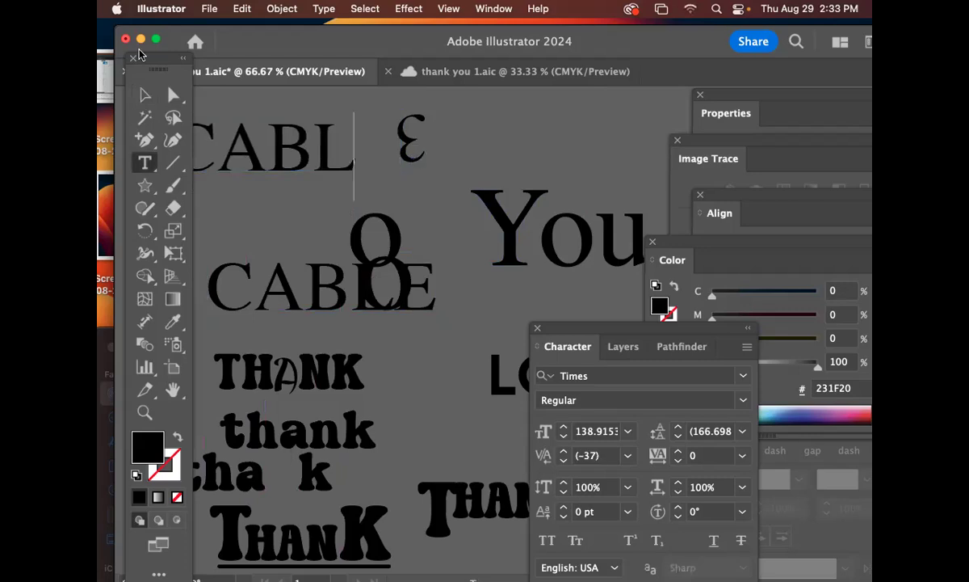
Move "CABL" against the rotated 3 so the numeral serves as the word's final E
left_click(144, 94)
left_click_drag(311, 176, 396, 175)
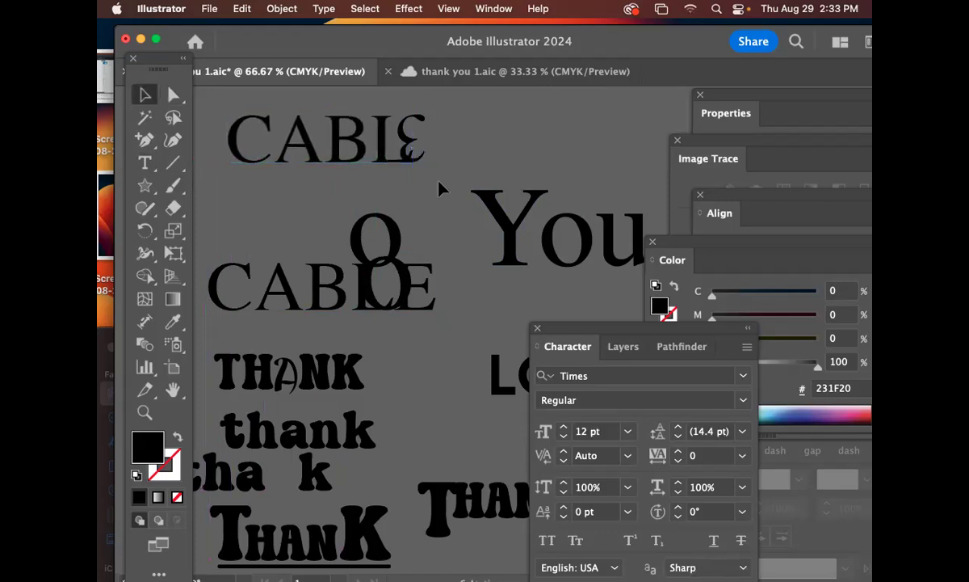
scroll(433, 161, "left", 3)
left_click_drag(451, 139, 471, 142)
left_click(511, 166)
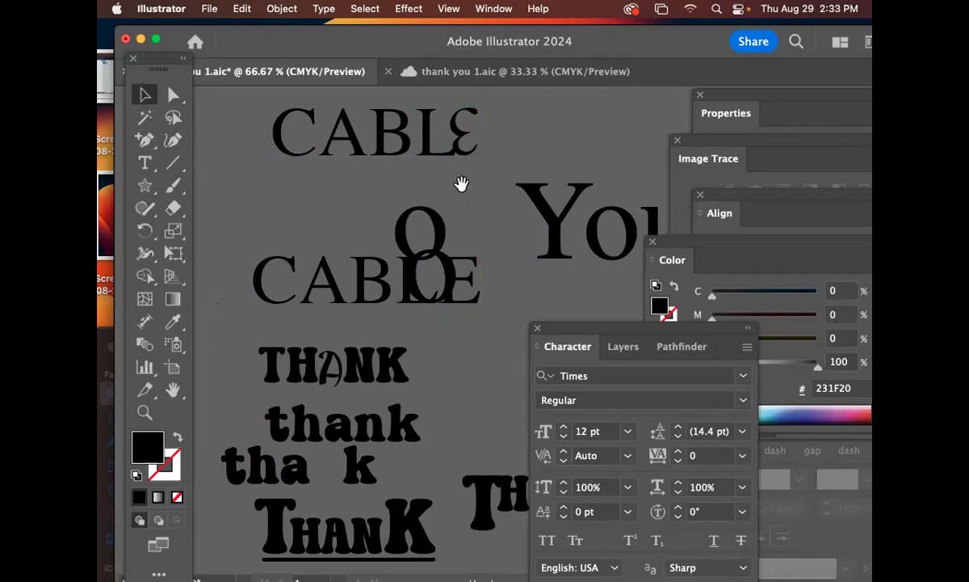
scroll(459, 186, "up", 3)
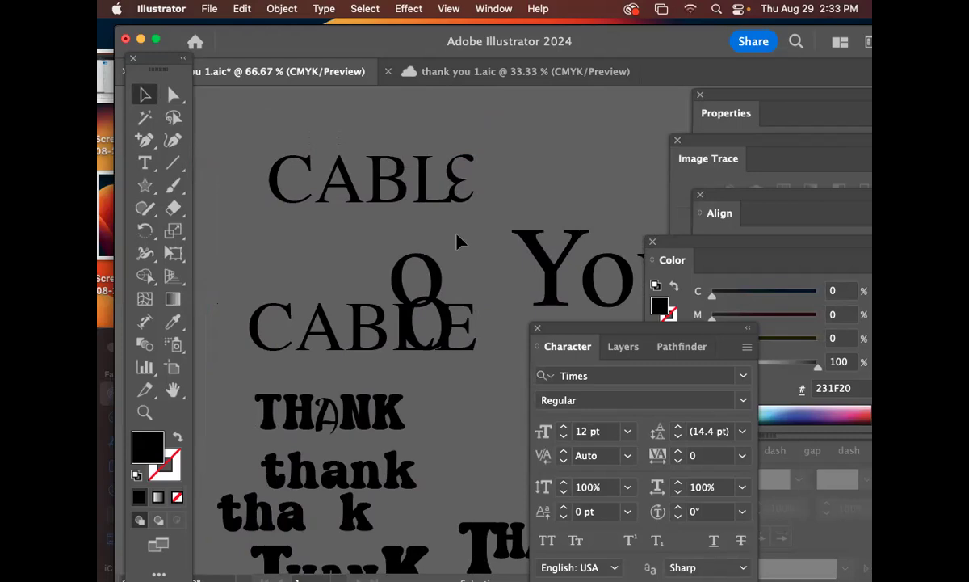
Convert the "CABL" text to outlines and ungroup its letters
left_click(355, 202)
key("super+shift+a")
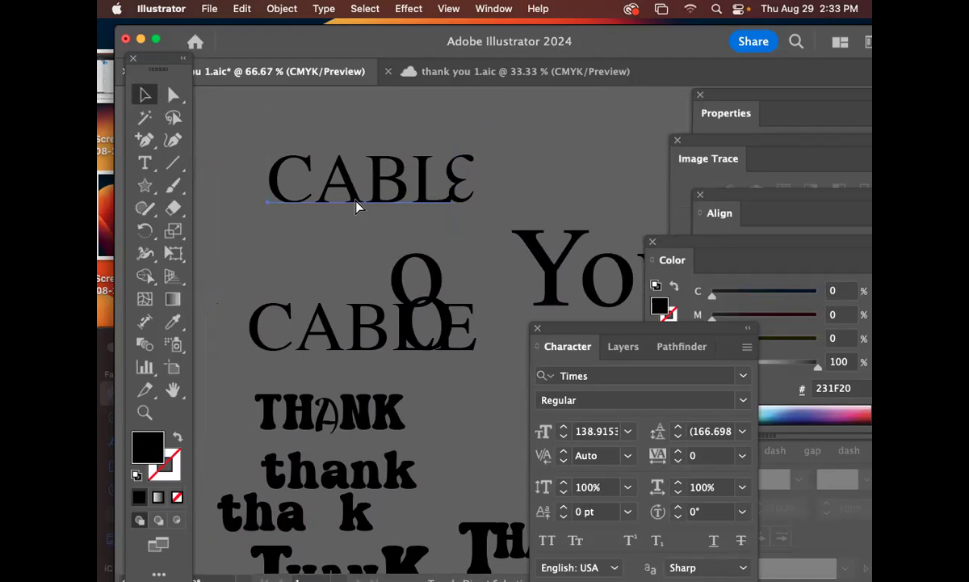
key("super+shift+o")
left_click(357, 221)
left_click(359, 206)
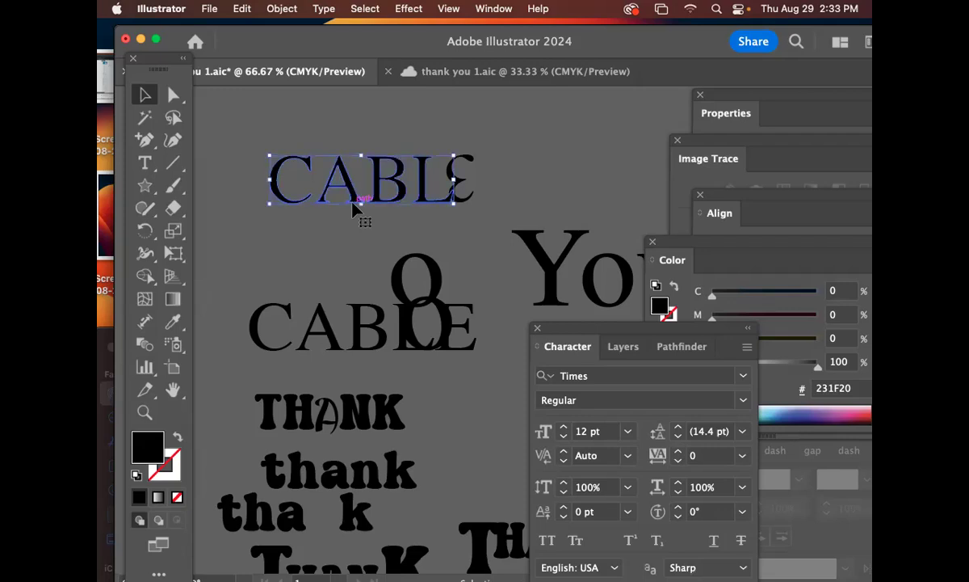
key("super+shift+g")
Enlarge the outlined letter A about its centre so it extends above and below the neighbouring letters
left_click(386, 219)
left_click_drag(356, 201, 382, 224)
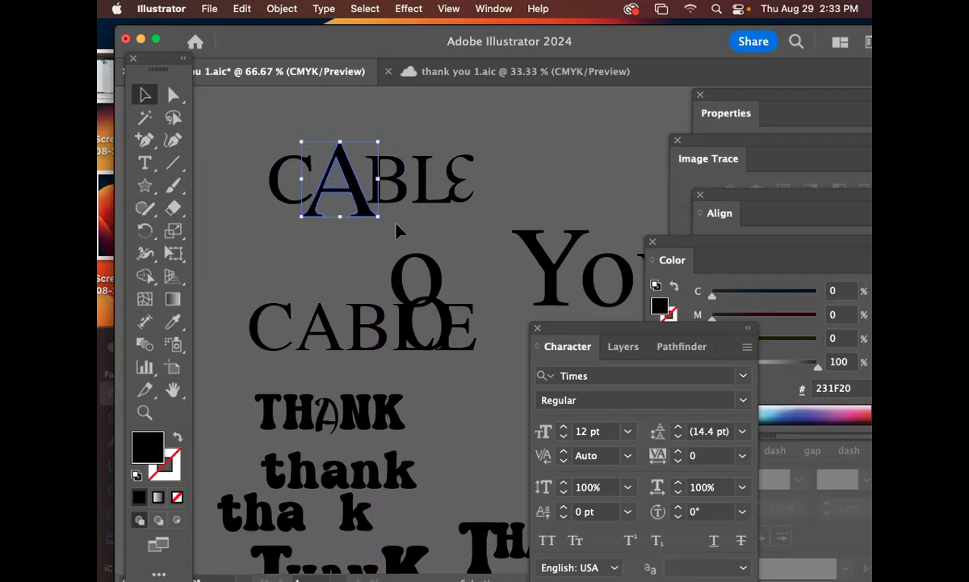
left_click(400, 220)
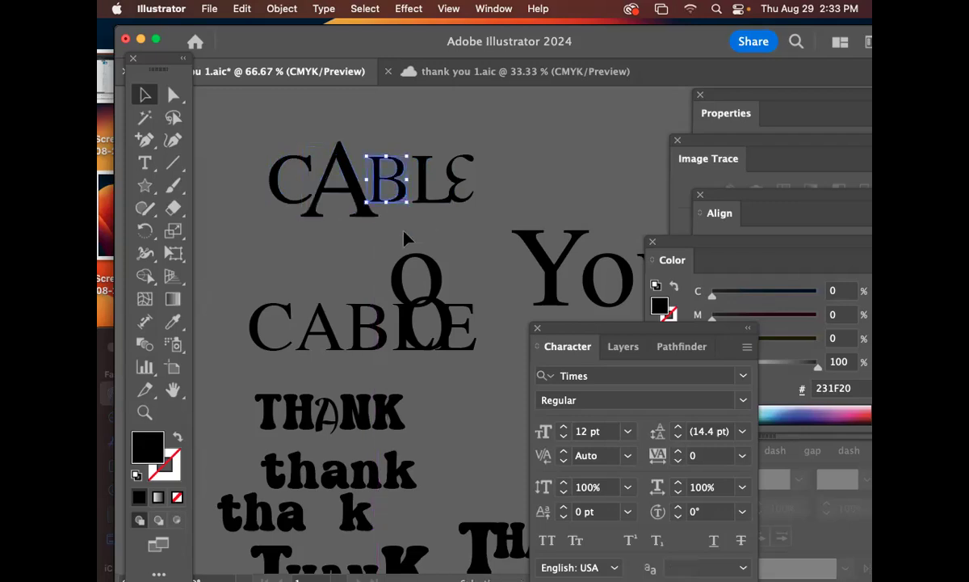
Switch to Chrome and open a new browser window
mouse_move(234, 576)
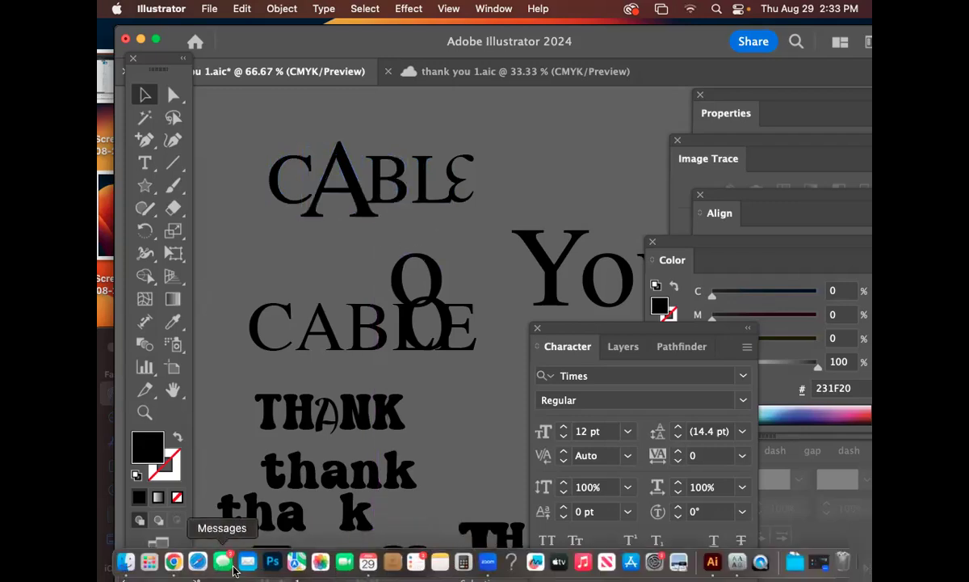
left_click(175, 564)
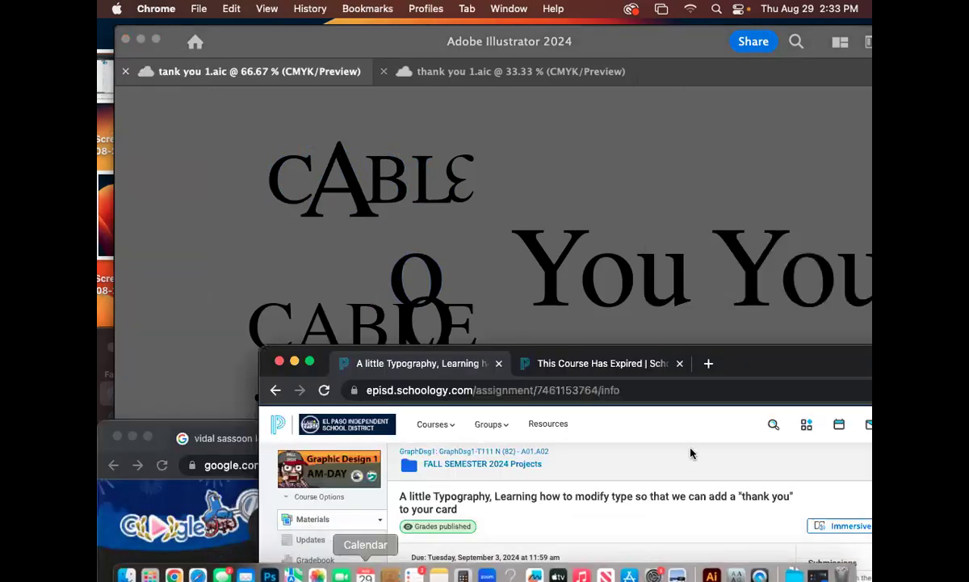
left_click(768, 383)
left_click_drag(749, 350, 570, 248)
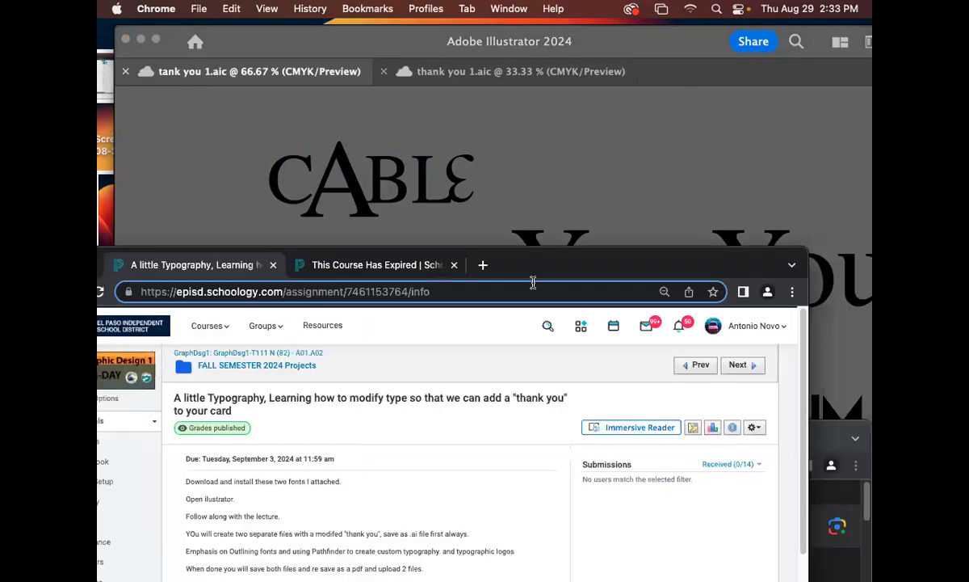
key("super+n")
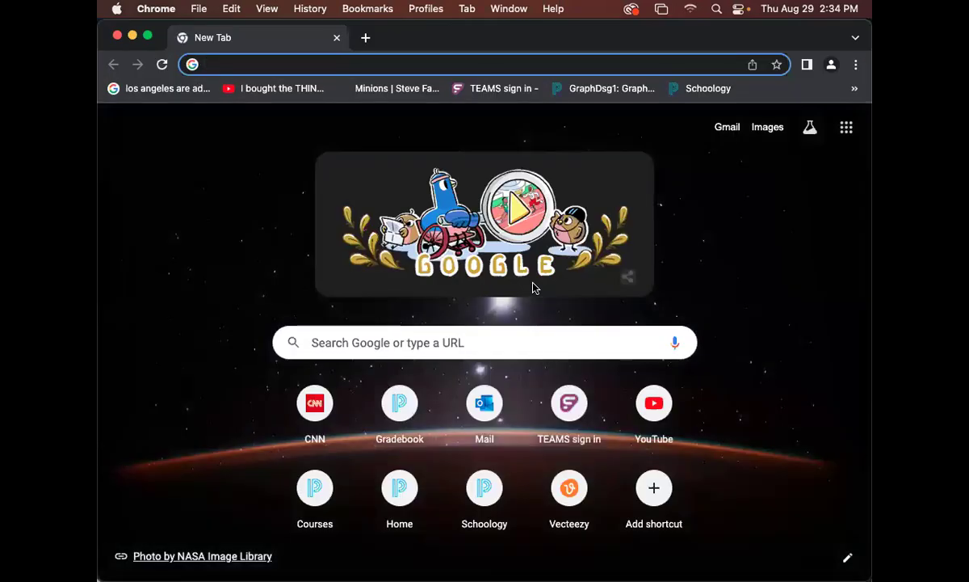
type("cool ty")
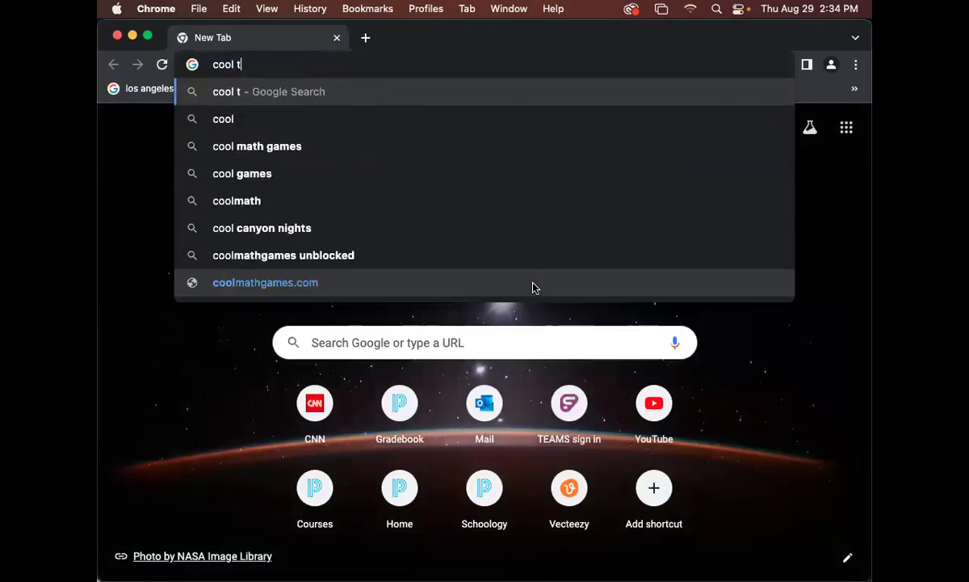
key("BackSpace")
key("BackSpace")
key("BackSpace")
key("BackSpace")
key("BackSpace")
key("BackSpace")
key("BackSpace")
Search Google for "amazing typography logo" and show the image results
type("a")
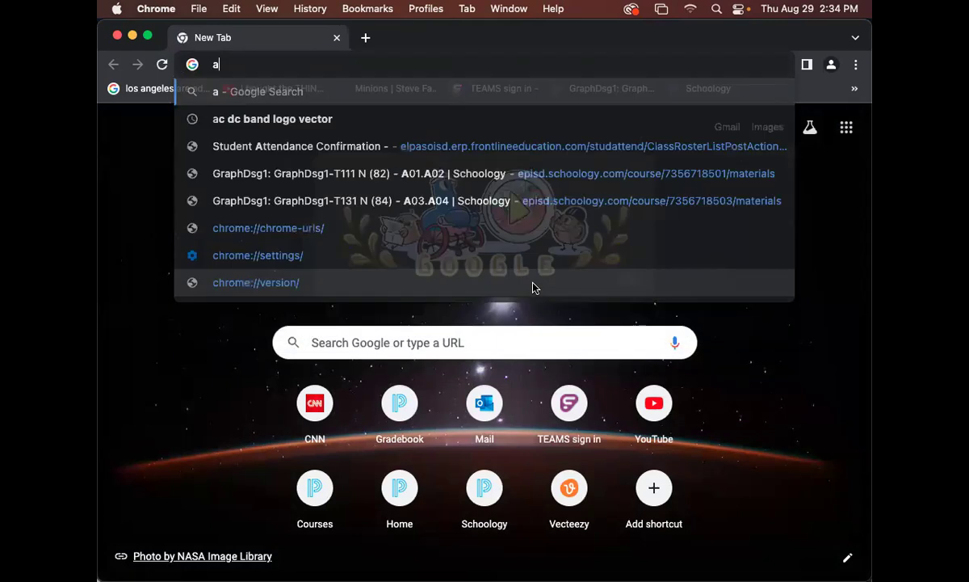
type("mazing typogra")
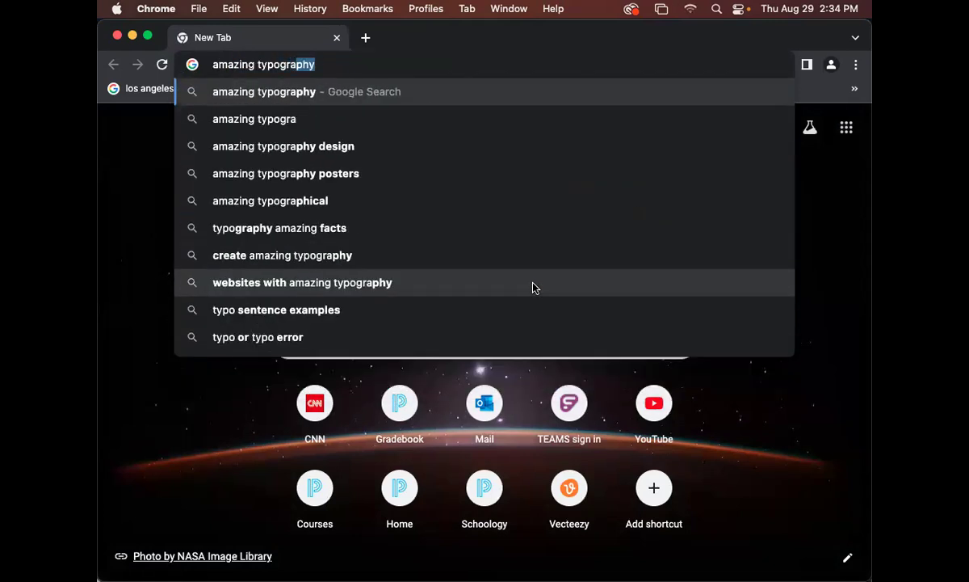
type("phy desi")
key("BackSpace")
key("BackSpace")
key("BackSpace")
key("BackSpace")
type("logo")
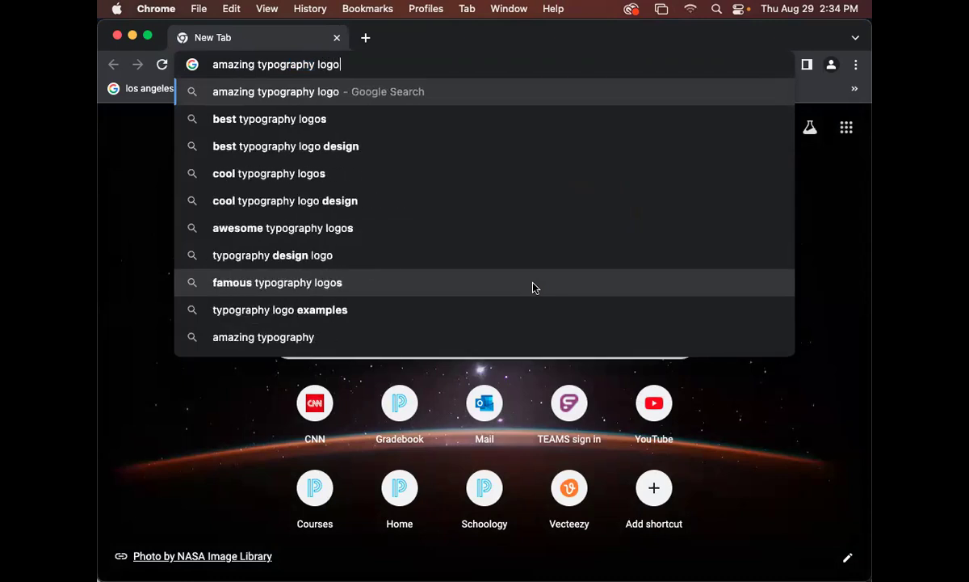
key("Return")
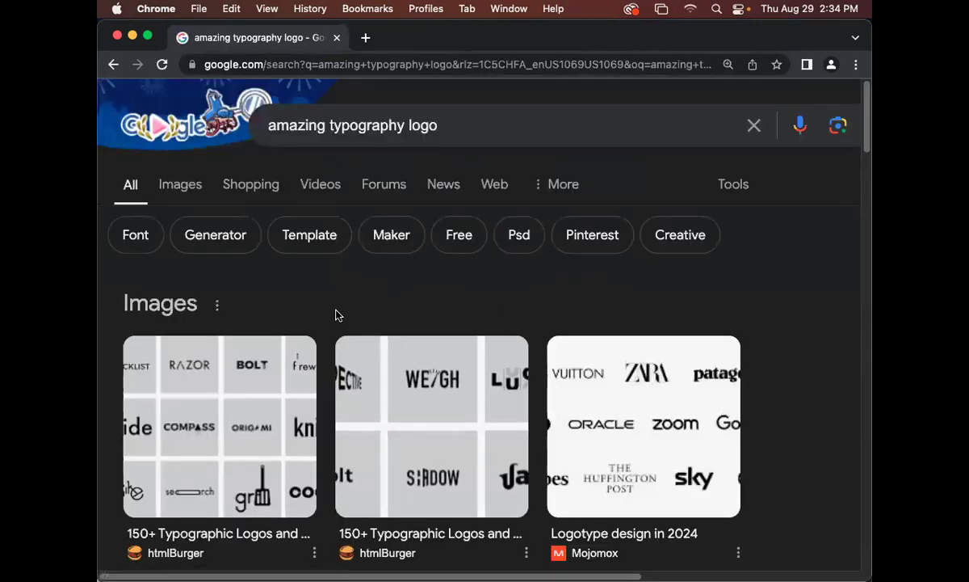
left_click(183, 188)
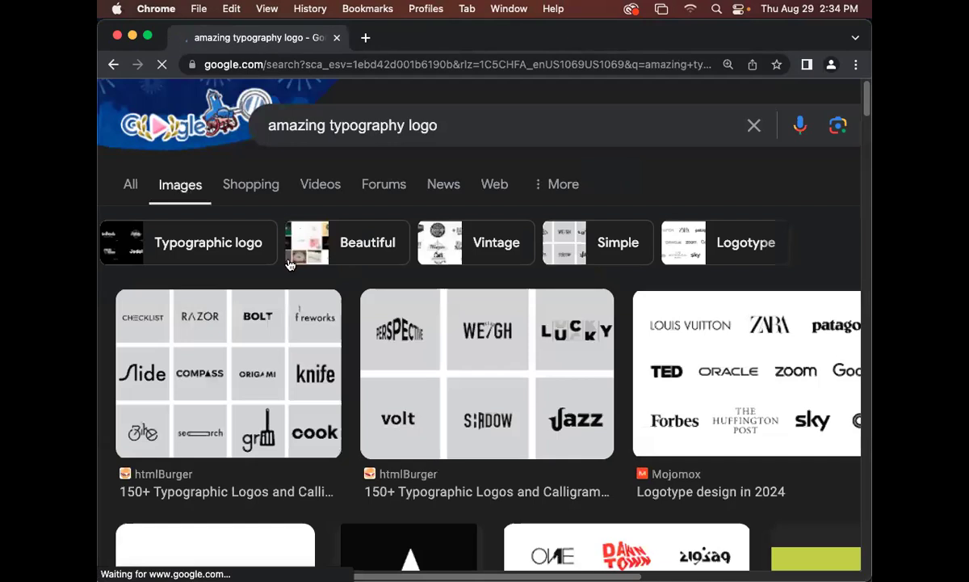
Browse the typographic logo images, open the "wolf" logo's source page from its preview, and return to the results
scroll(412, 353, "down", 2)
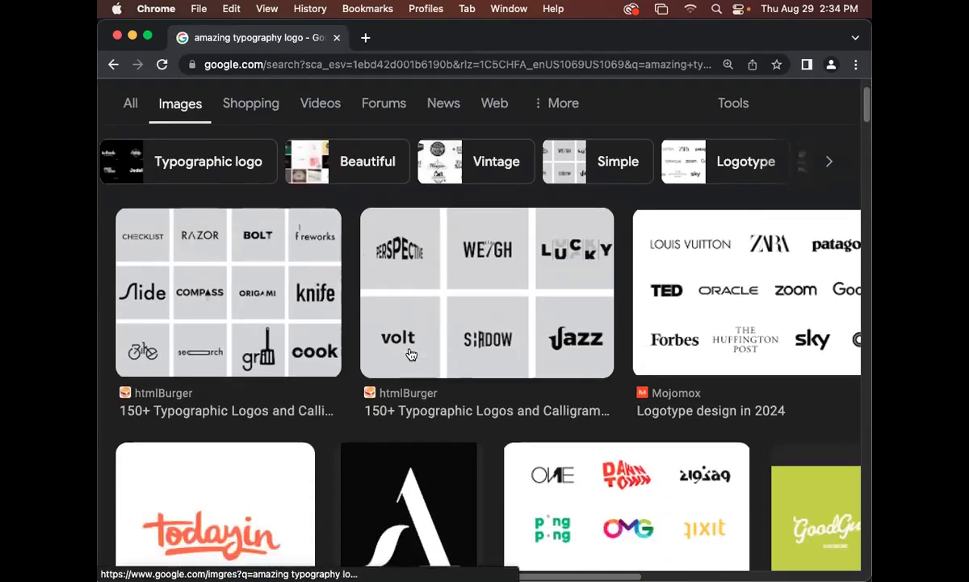
scroll(410, 353, "down", 5)
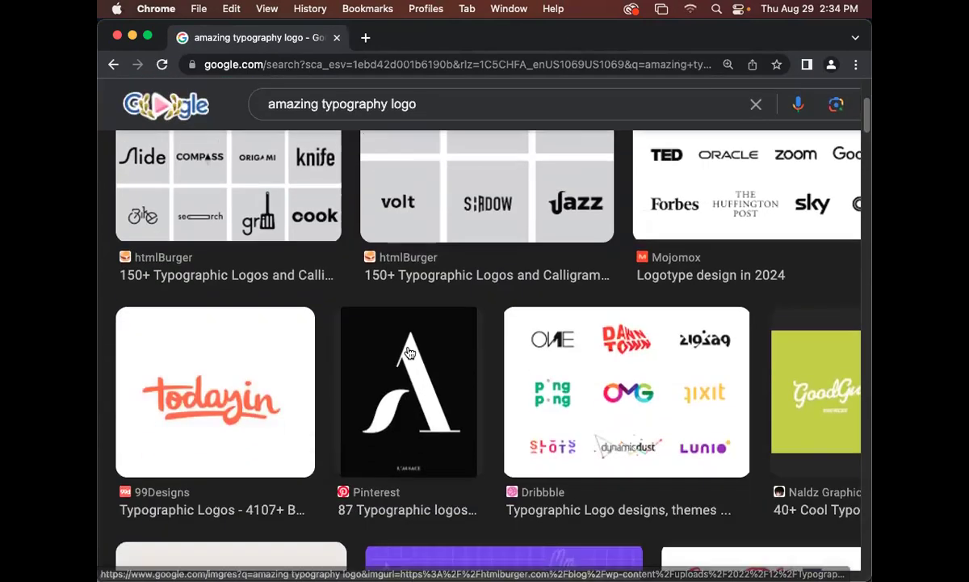
scroll(407, 352, "down", 2)
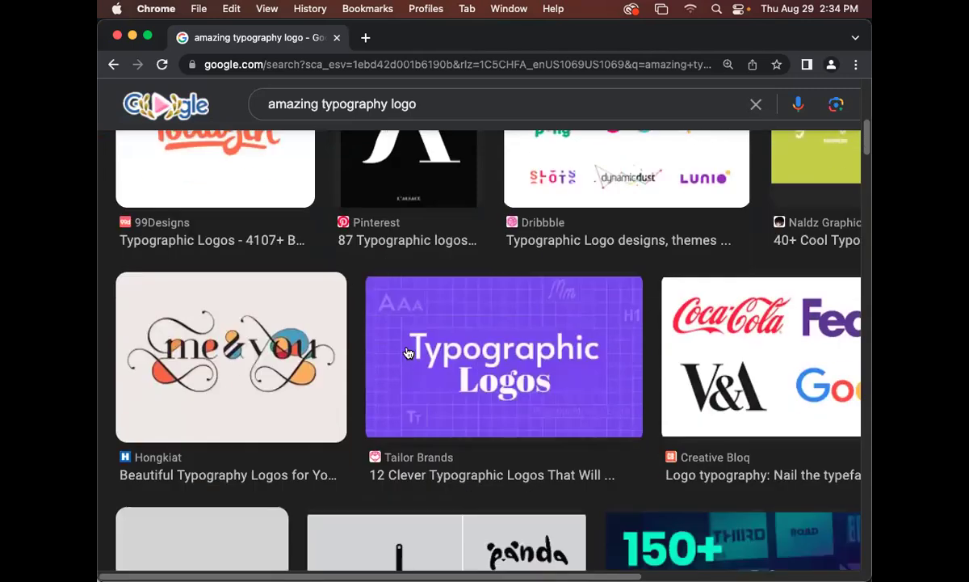
scroll(408, 353, "down", 2)
scroll(408, 353, "down", 5)
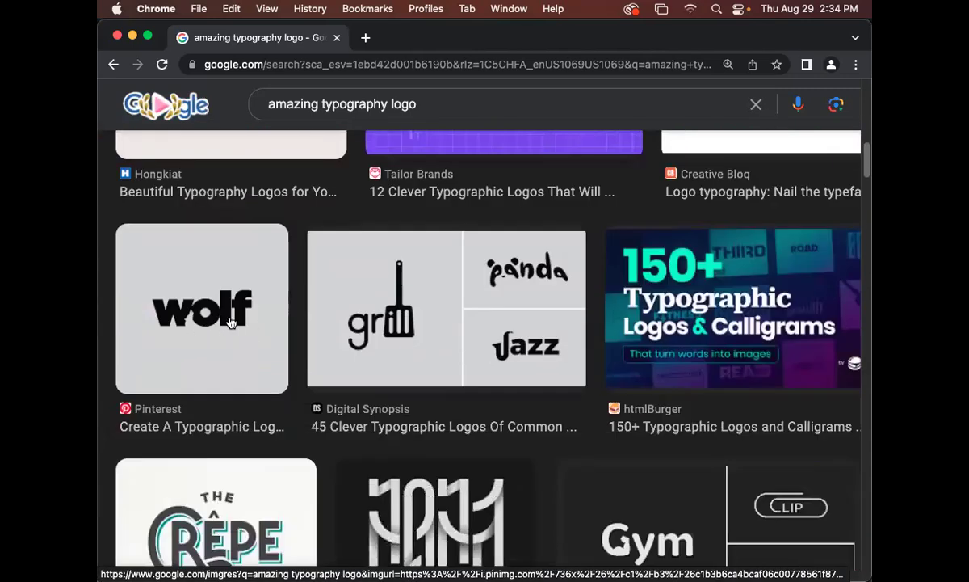
left_click(230, 321)
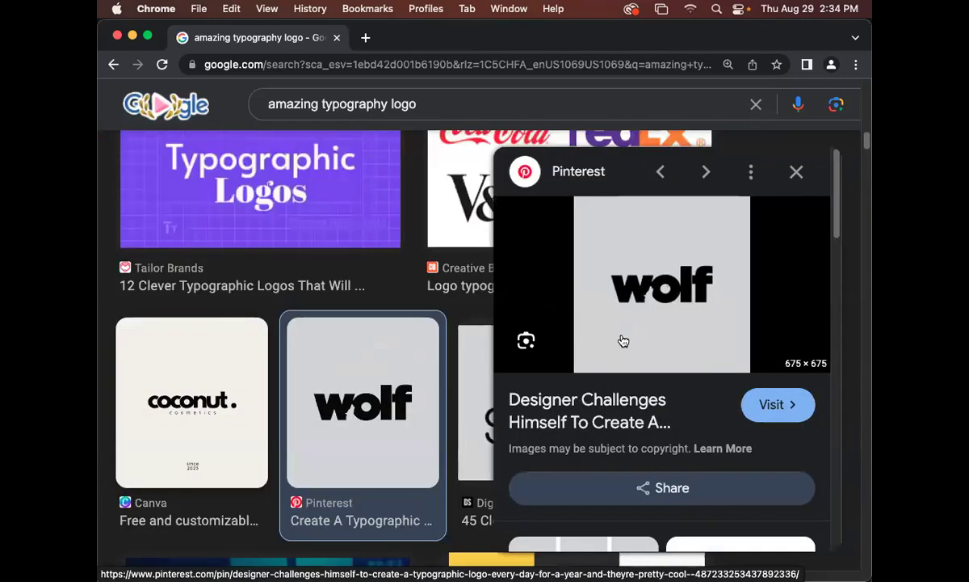
left_click(665, 312)
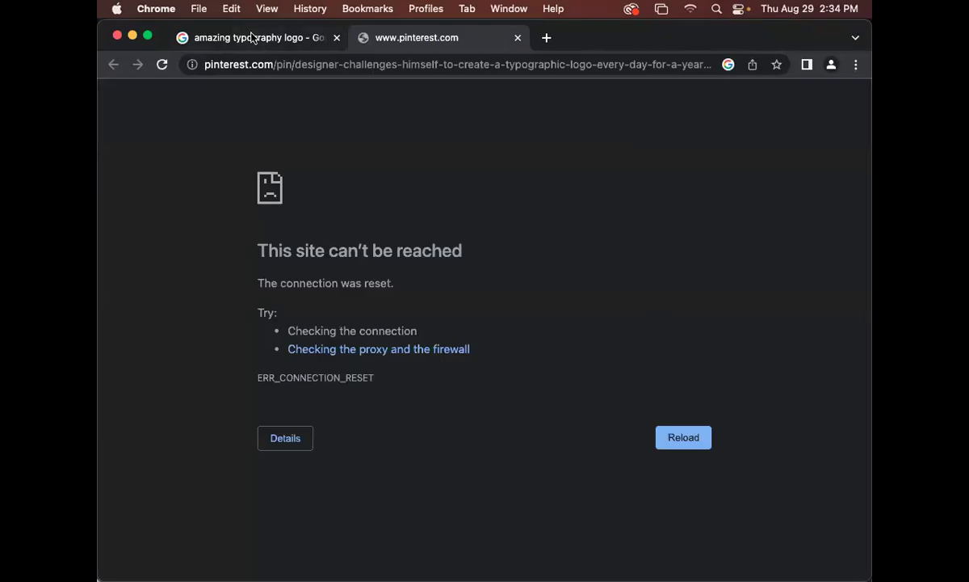
left_click(252, 38)
Browse further typographic logo examples in the image results and close the "wolf" preview
scroll(472, 232, "down", 5)
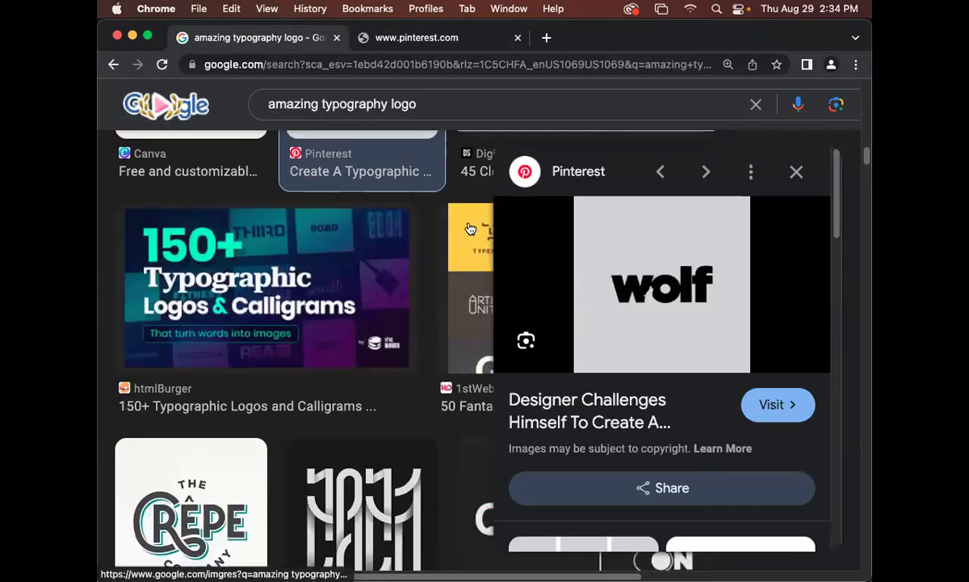
scroll(470, 229, "down", 5)
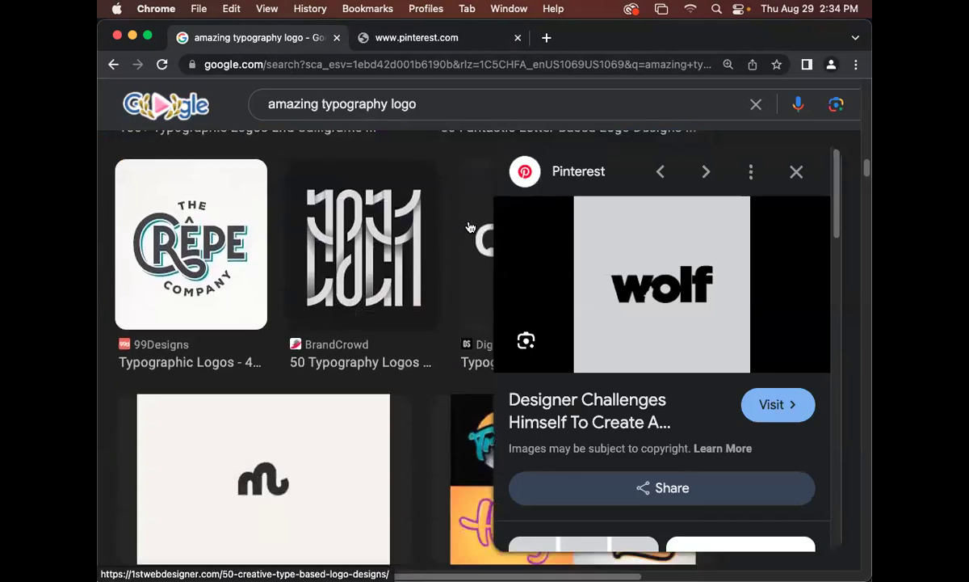
scroll(470, 227, "down", 3)
scroll(468, 227, "down", 1)
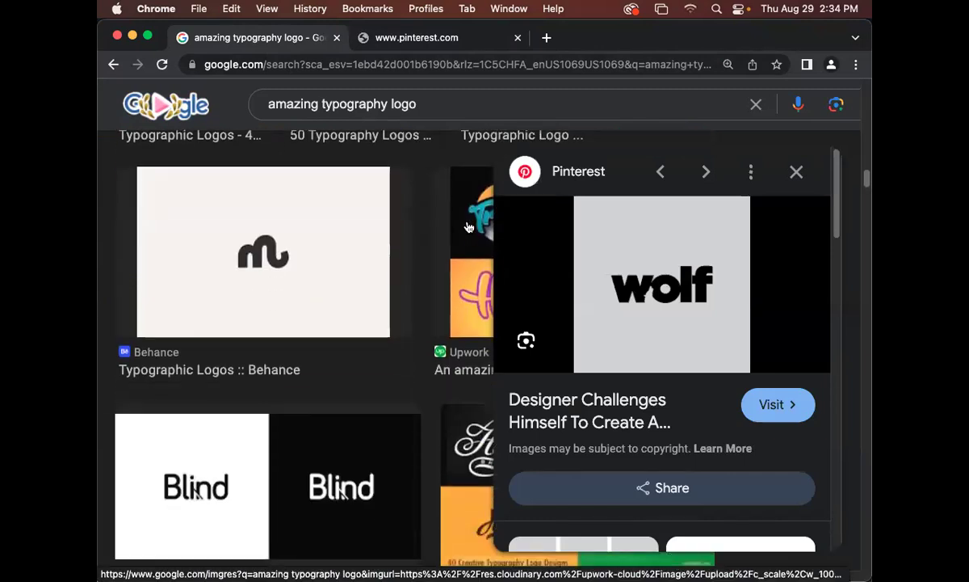
scroll(468, 227, "down", 2)
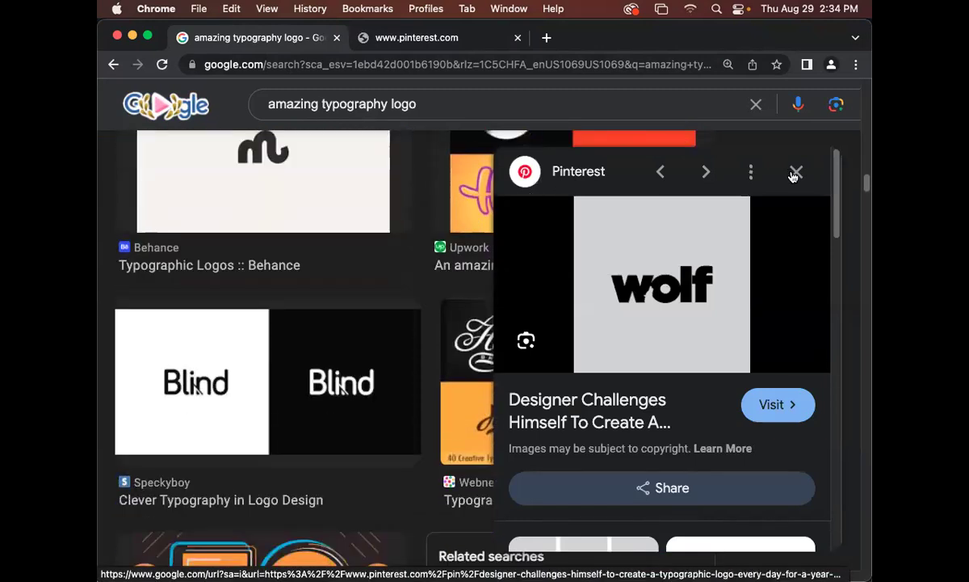
left_click(794, 173)
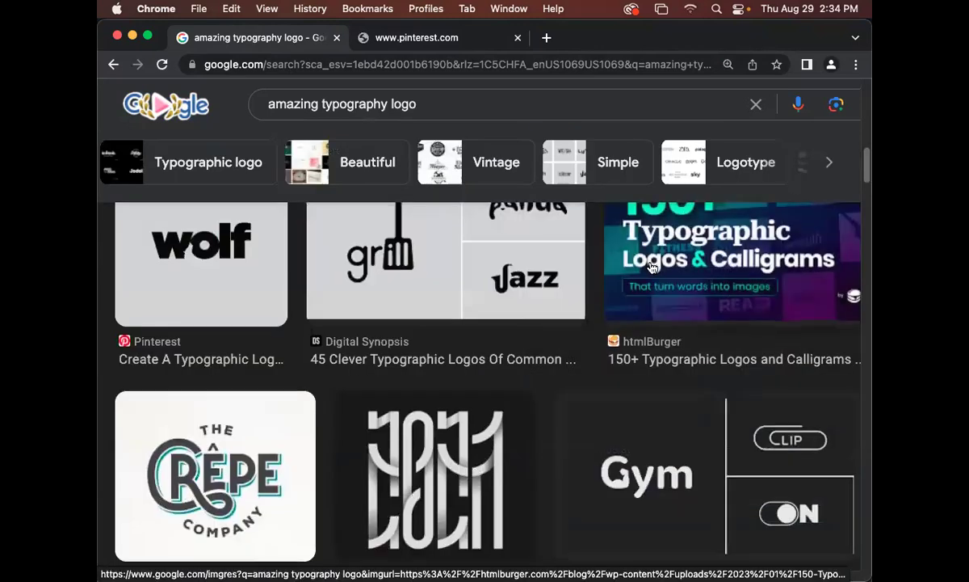
Preview the "grill" logo result, view the Schoology typography assignment page, and switch back to Illustrator
left_click(425, 288)
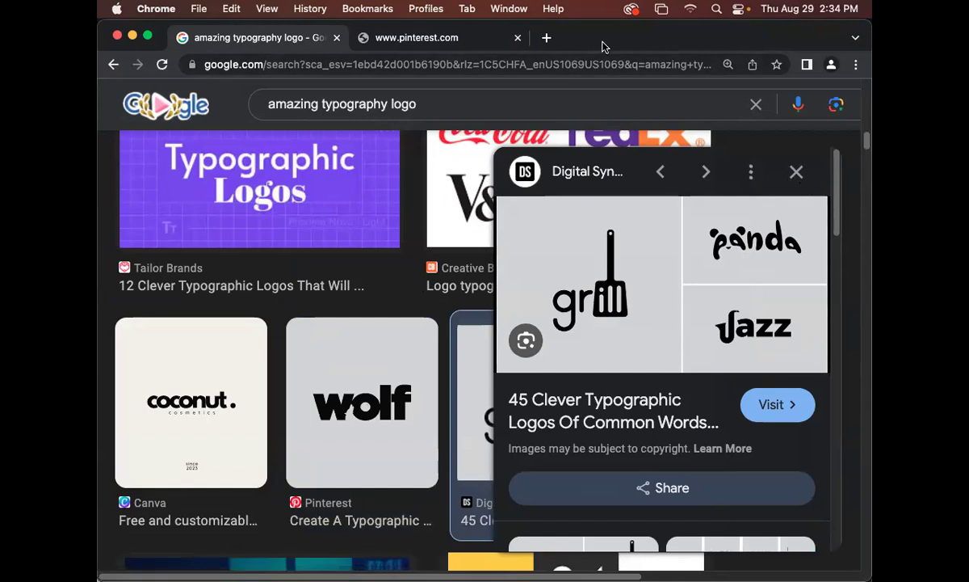
left_click_drag(602, 51, 688, 506)
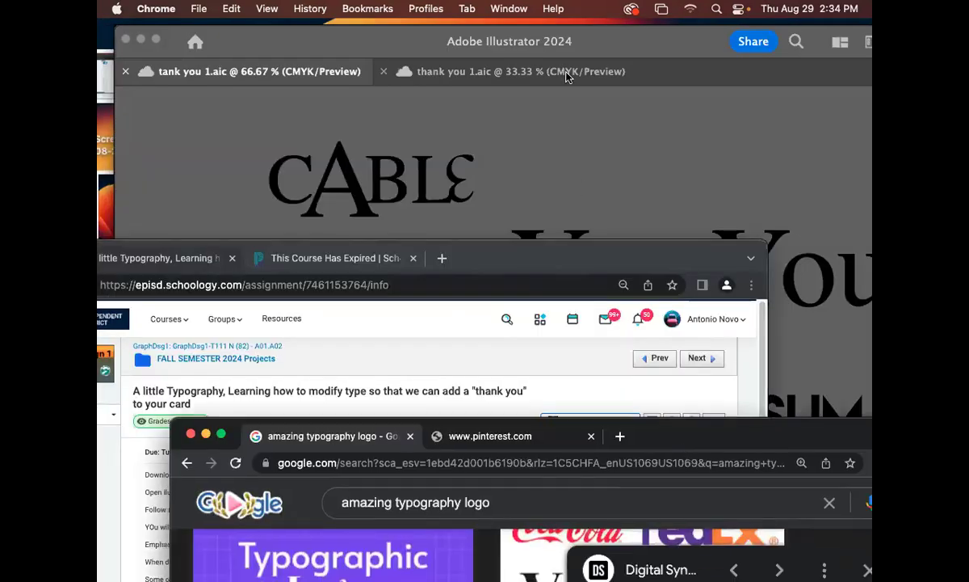
left_click(582, 167)
left_click(103, 420)
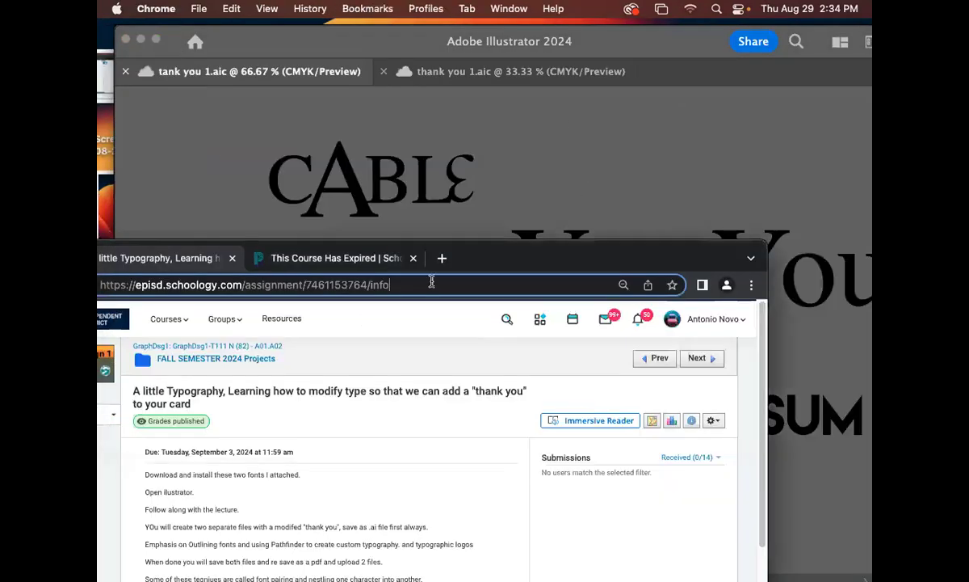
left_click_drag(520, 251, 587, 51)
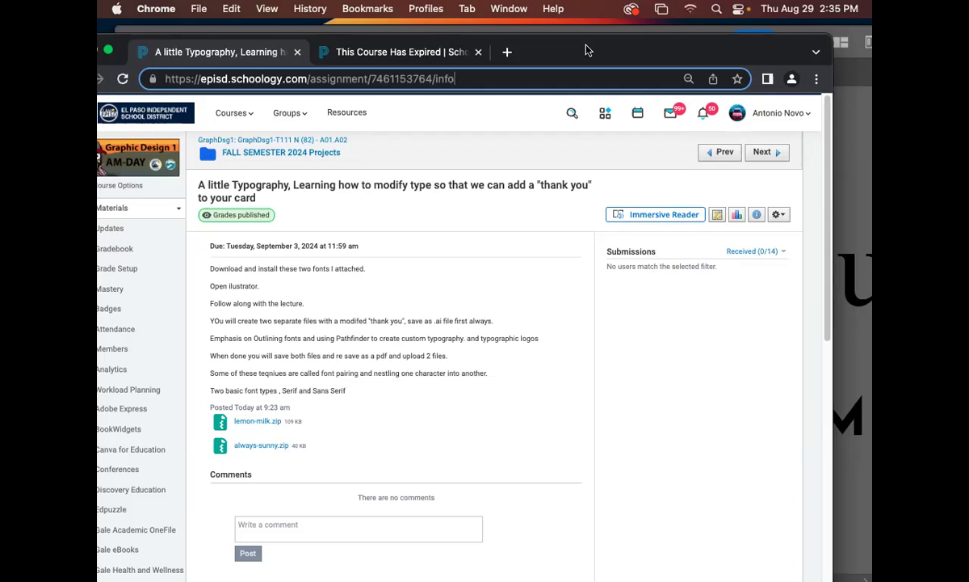
left_click_drag(607, 59, 520, 404)
left_click(495, 383)
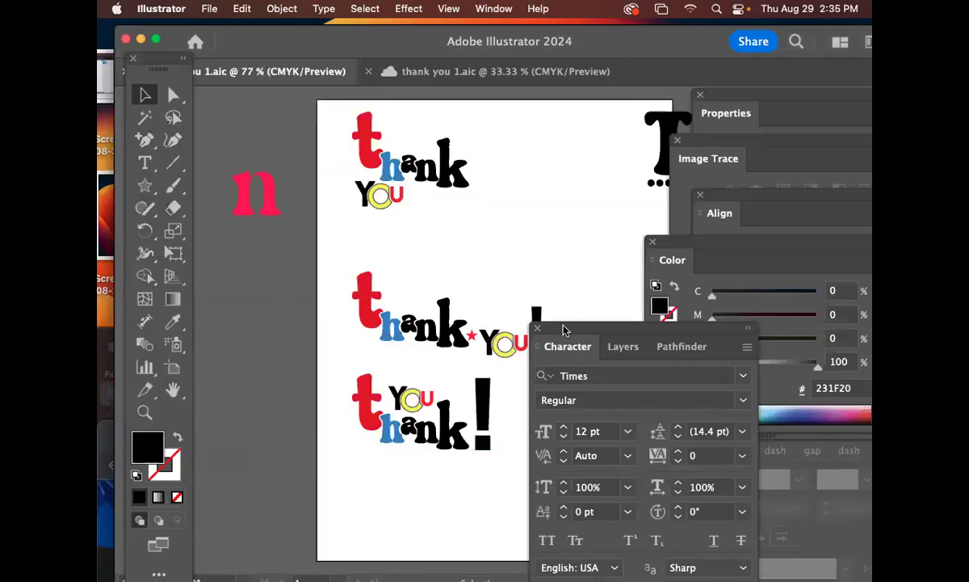
Draw a large circle with the Ellipse tool over most of "thank" in the middle "thank you!" lettering
left_click_drag(564, 330, 644, 349)
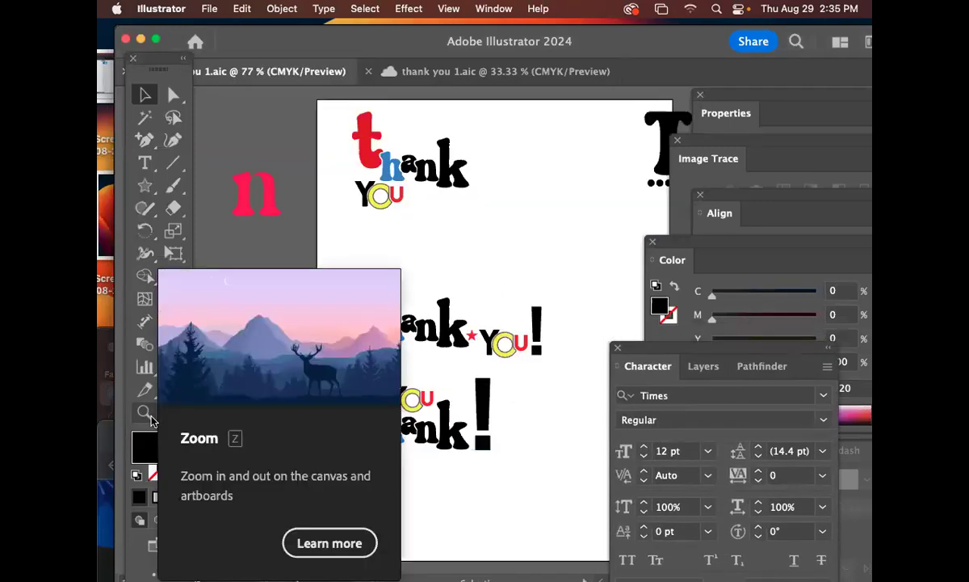
left_click(144, 162)
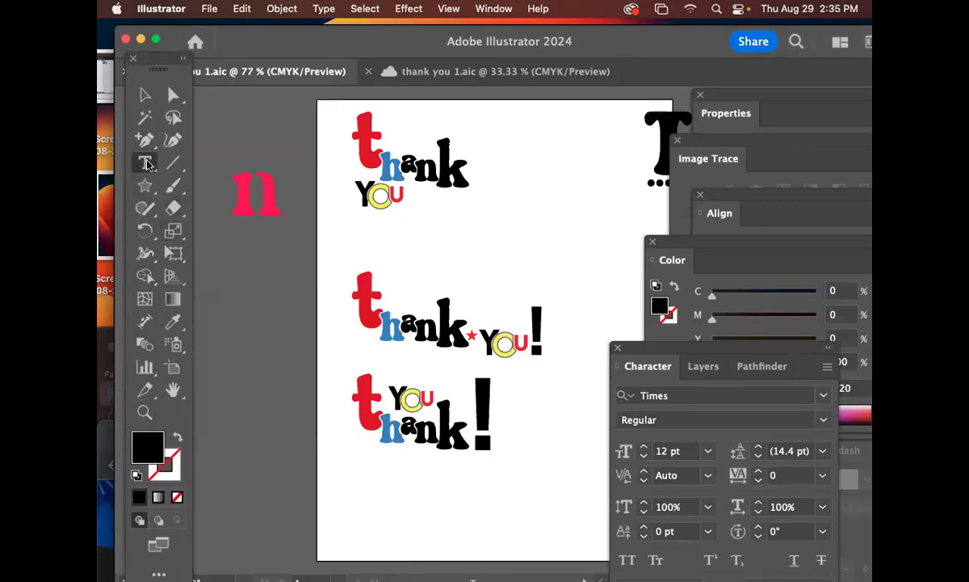
left_click(146, 186)
left_click_drag(147, 189, 211, 229)
left_click_drag(390, 313, 450, 373)
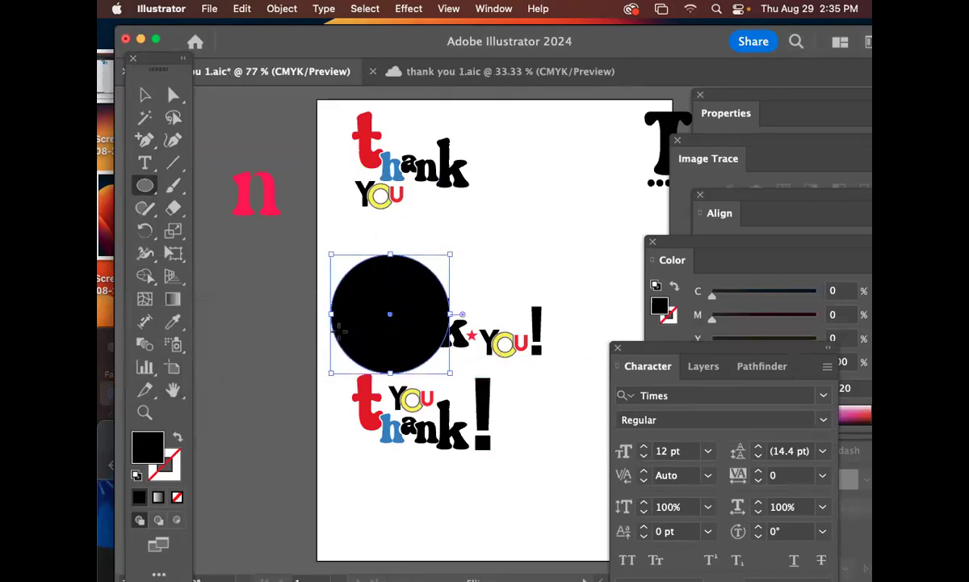
Fill the circle with a bright green of about C 73, M 0, Y 100
double_click(146, 455)
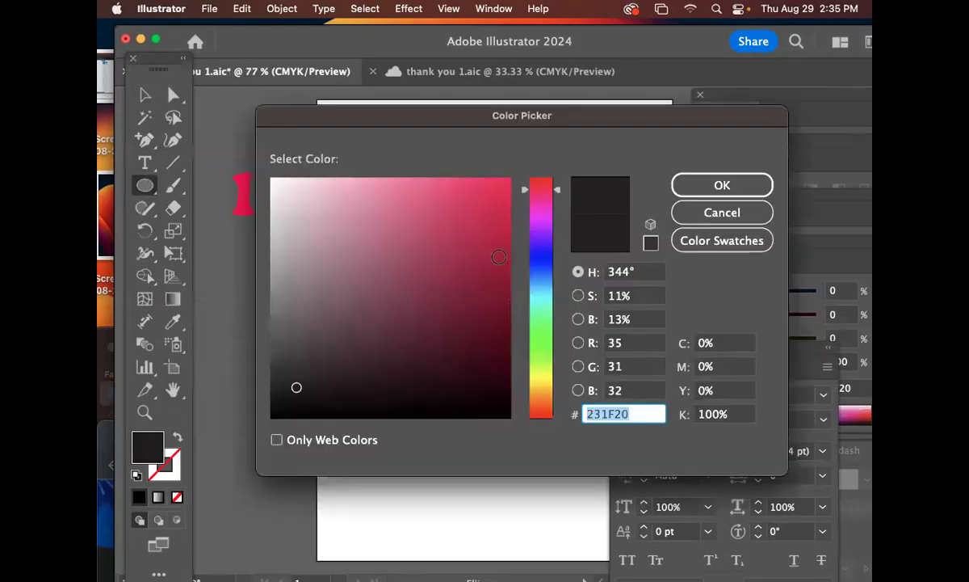
left_click(538, 337)
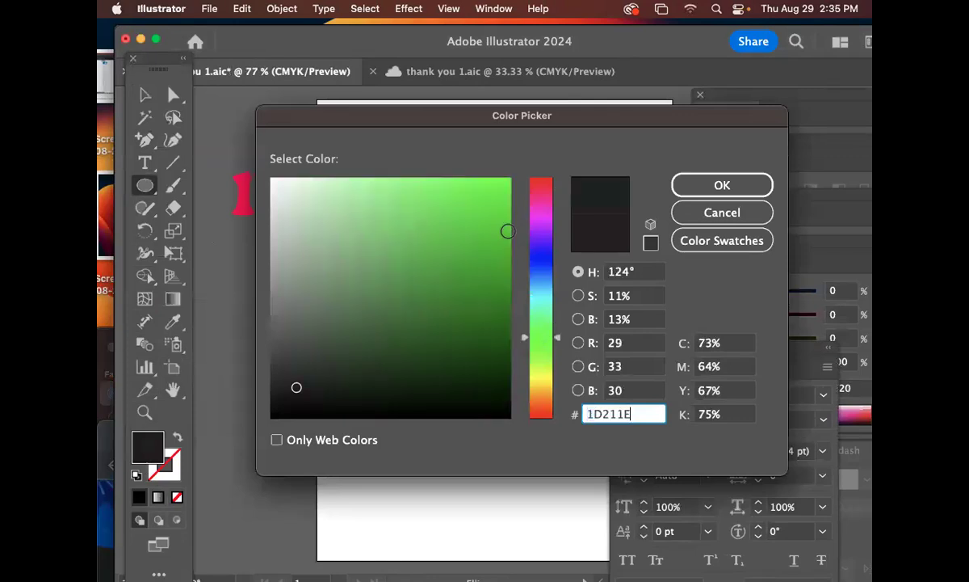
left_click(507, 231)
left_click(696, 186)
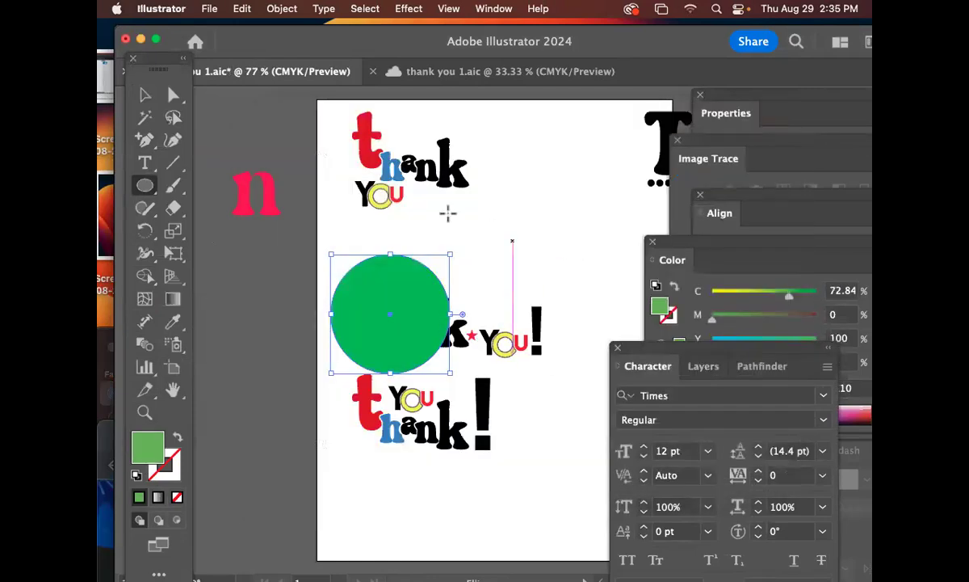
Try the Multiply blending mode on the green circle and set it to Screen instead
left_click(493, 9)
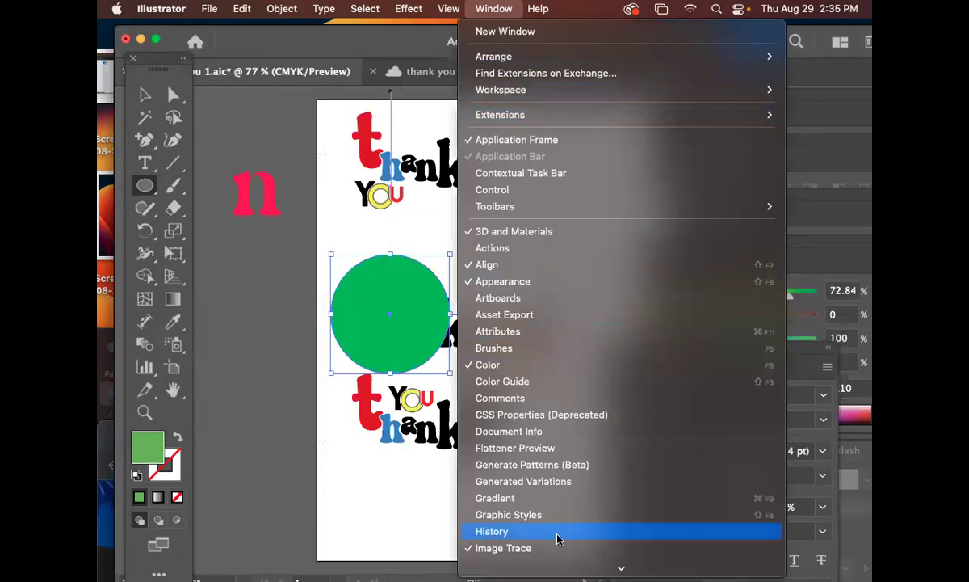
mouse_move(568, 570)
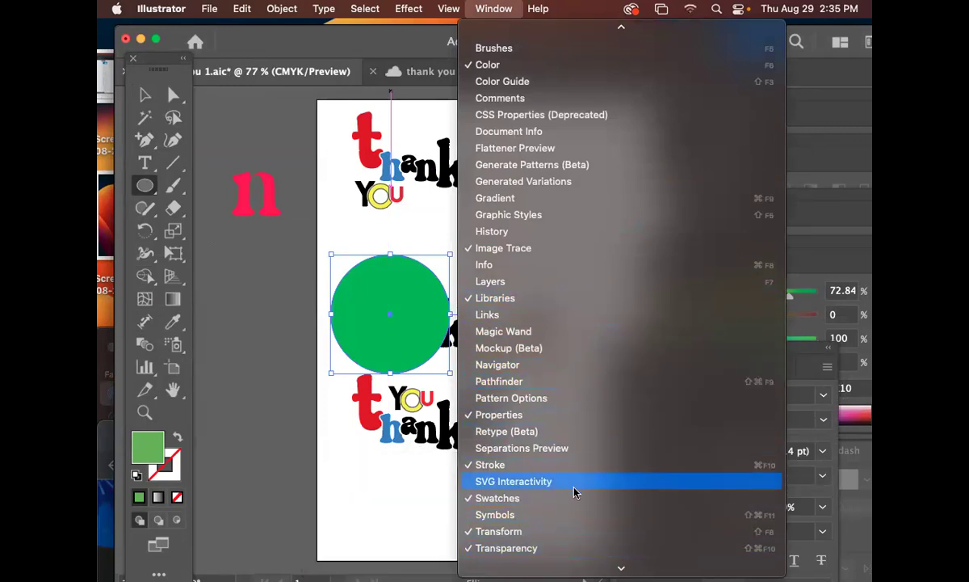
left_click(565, 550)
left_click_drag(737, 253, 546, 104)
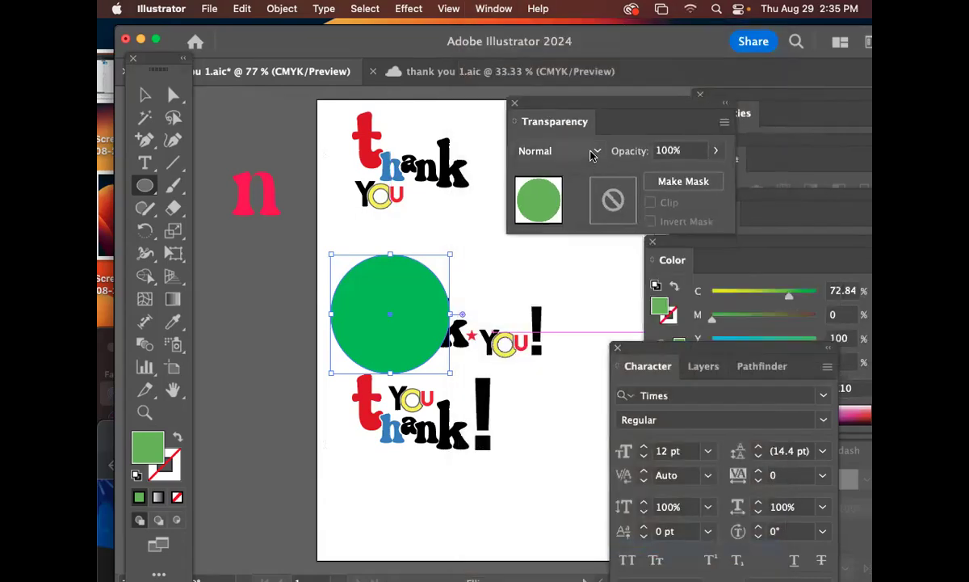
left_click(565, 150)
left_click(577, 219)
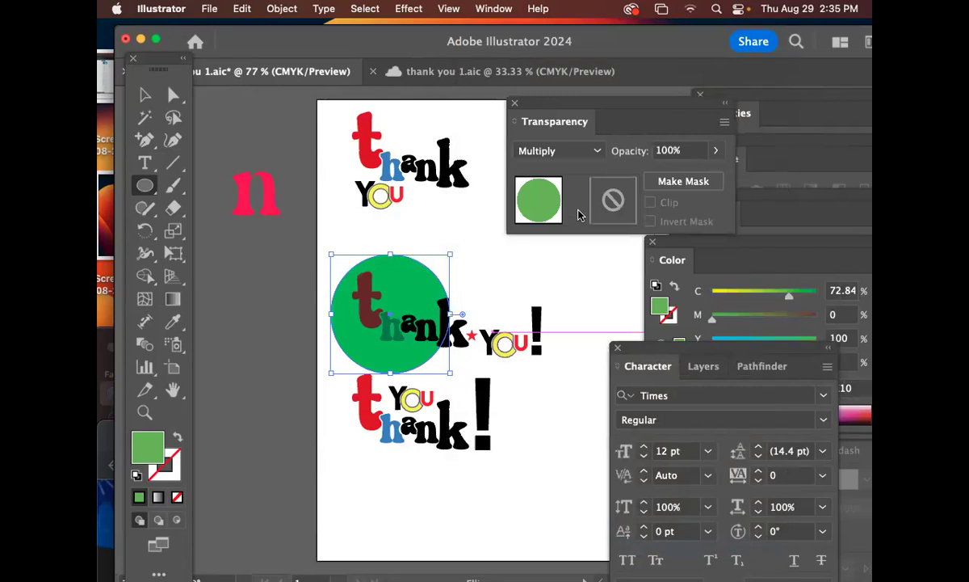
left_click(584, 150)
left_click(579, 286)
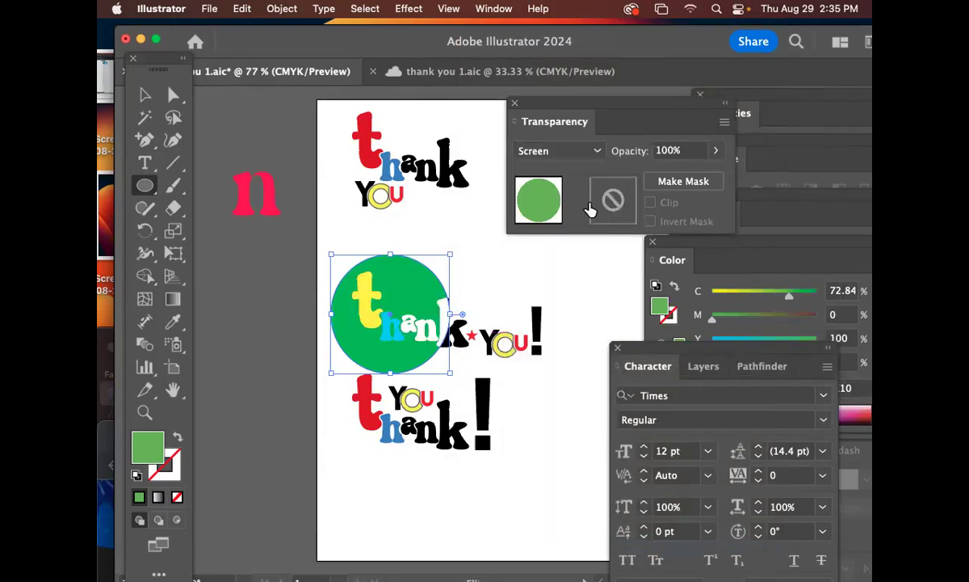
Add a smaller yellow (F0E904) copy of the circle over "nk" and an orange-red (F04C23) copy overlapping it below
key("v")
left_click_drag(405, 280, 473, 292, "alt")
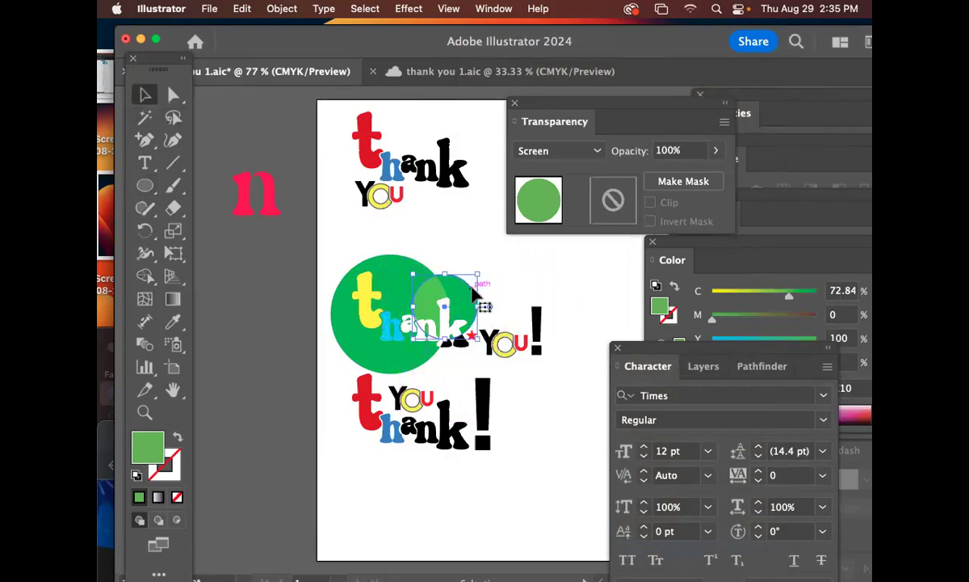
left_click(721, 291)
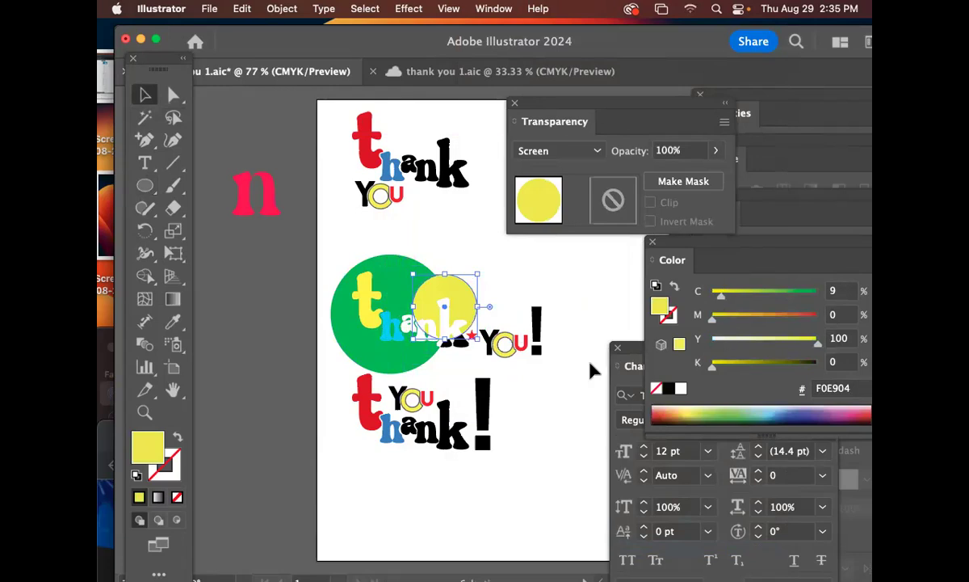
left_click_drag(466, 325, 487, 364, "alt")
left_click(664, 413)
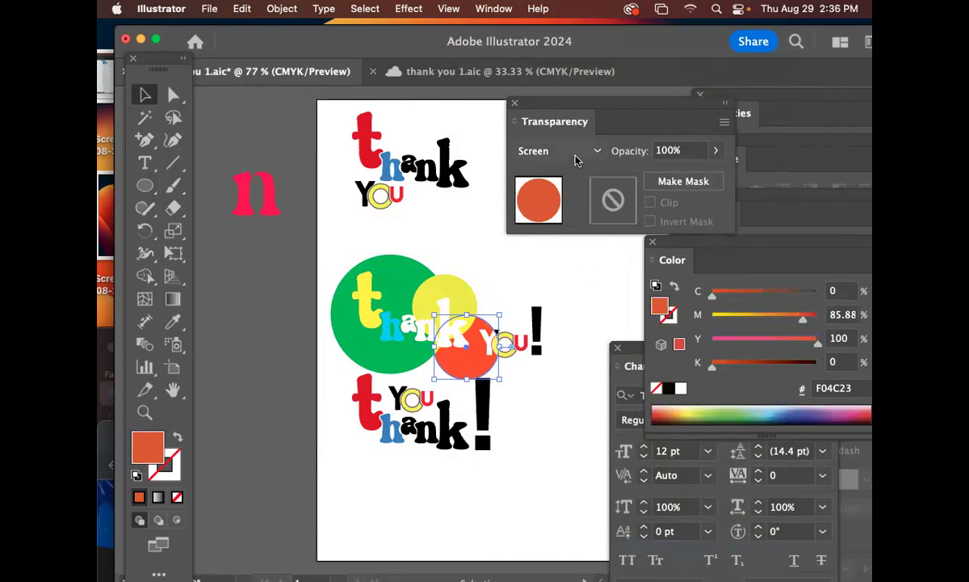
Duplicate the orange-red circle, enlarge the copy to cover "YOU!", and fill it with blue-violet 3F469D
left_click_drag(476, 359, 574, 377, "alt")
left_click(550, 357)
left_click(552, 331)
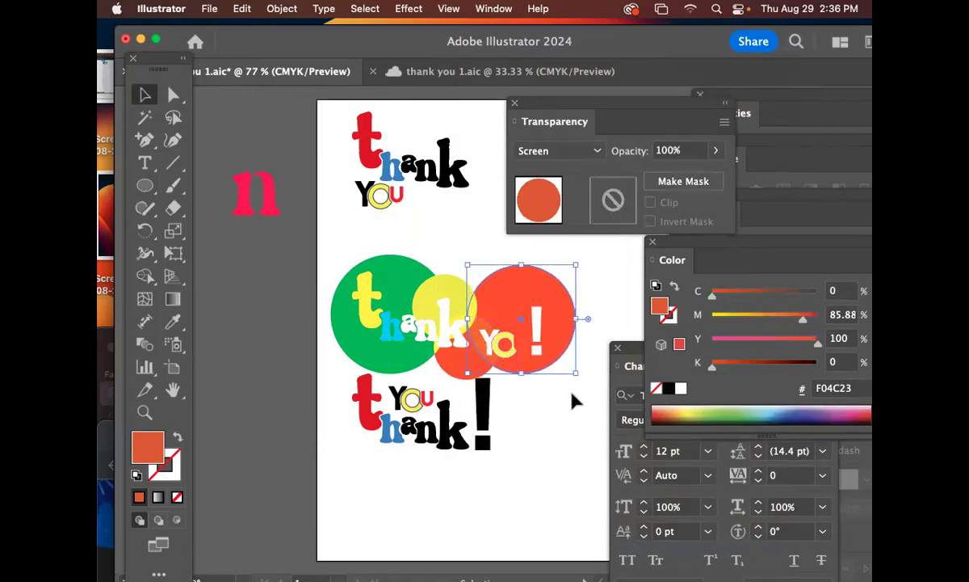
left_click(540, 470)
left_click(521, 343)
left_click(731, 365)
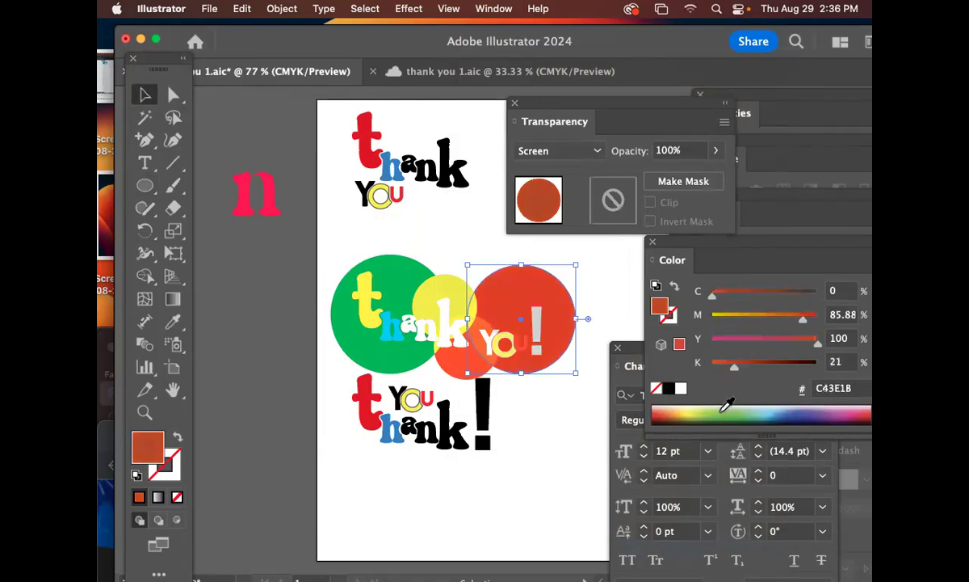
left_click(730, 412)
left_click(656, 414)
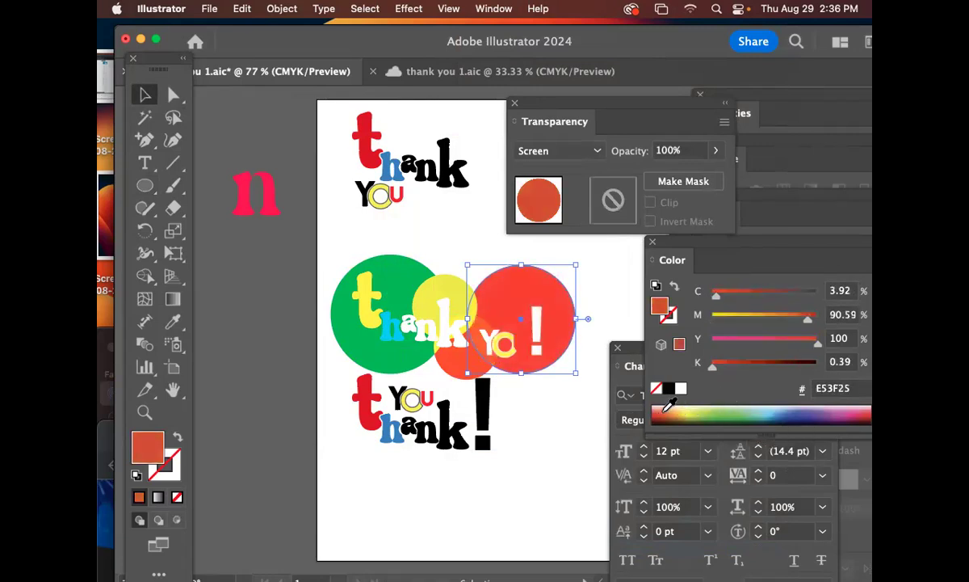
left_click(810, 410)
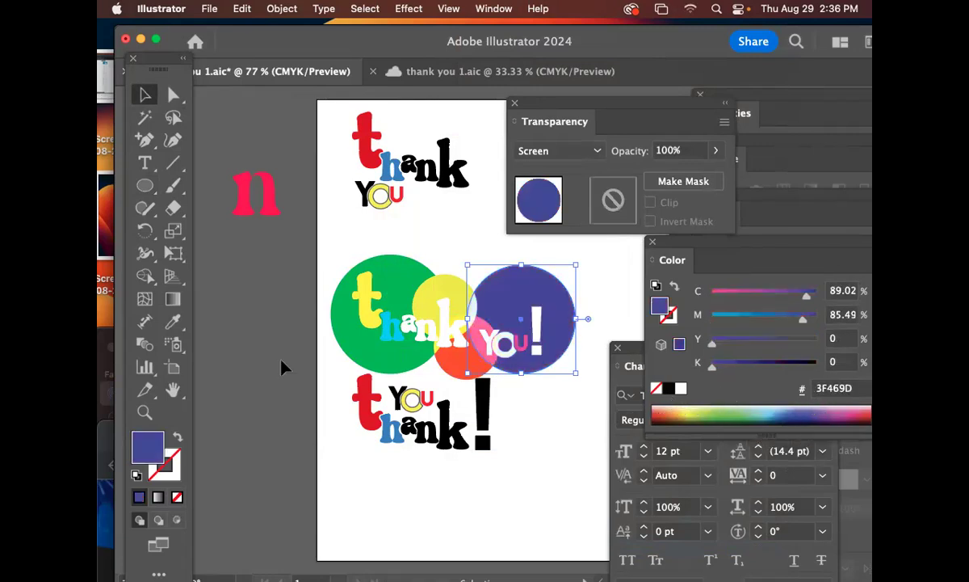
Move the lettering with "YOU" above "thank!" from below the circles to the artboard's lower left edge
left_click(146, 96)
left_click_drag(526, 476, 461, 439)
left_click_drag(373, 424, 230, 509)
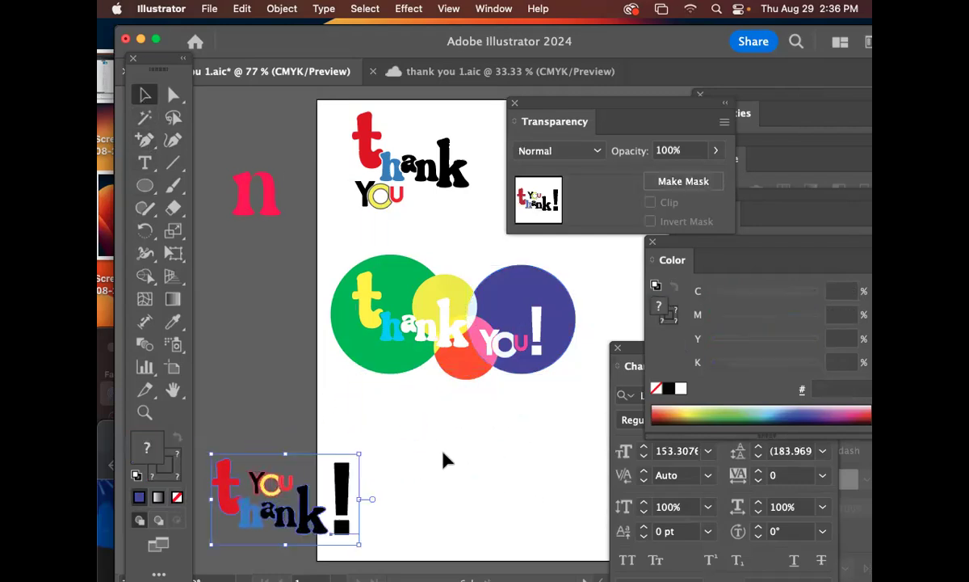
left_click(513, 411)
Select the circles together with their "thank you!" lettering and shift the design right towards the artboard's horizontal centre
scroll(484, 420, "right", 3)
left_click_drag(521, 428, 282, 299)
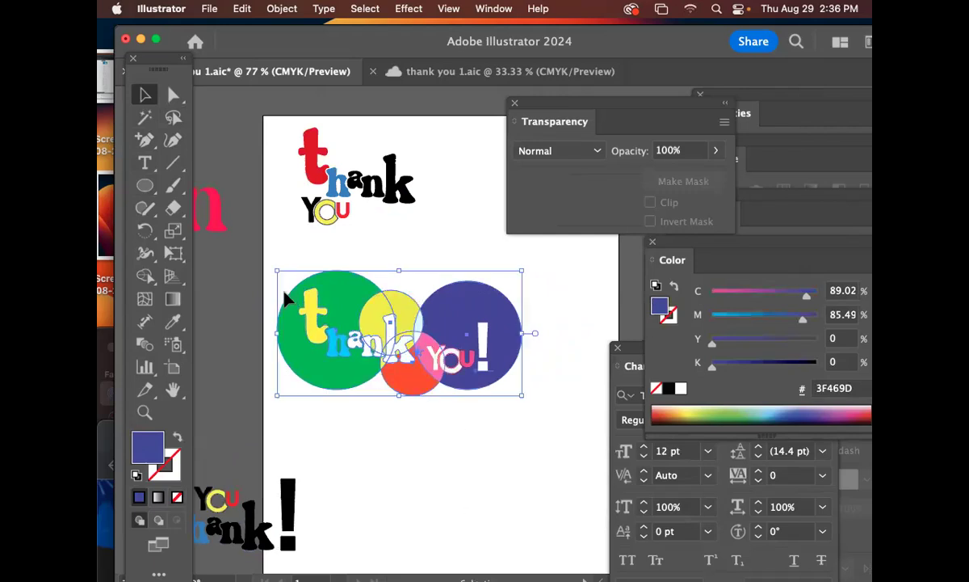
left_click_drag(421, 326, 472, 315)
Move the top "thank you" lettering to the artboard's lower left edge and save the document
left_click_drag(355, 173, 218, 436)
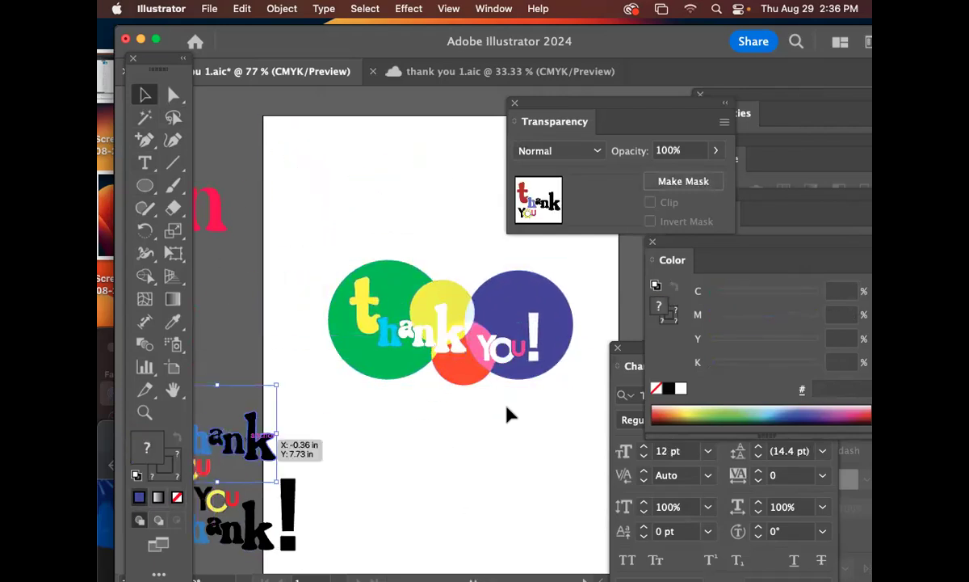
left_click(502, 413)
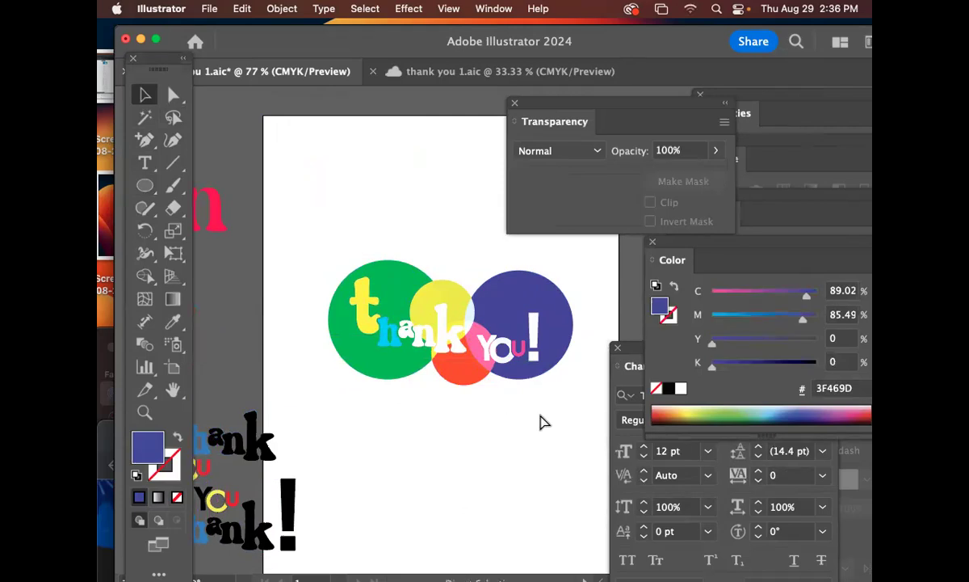
key("super+s")
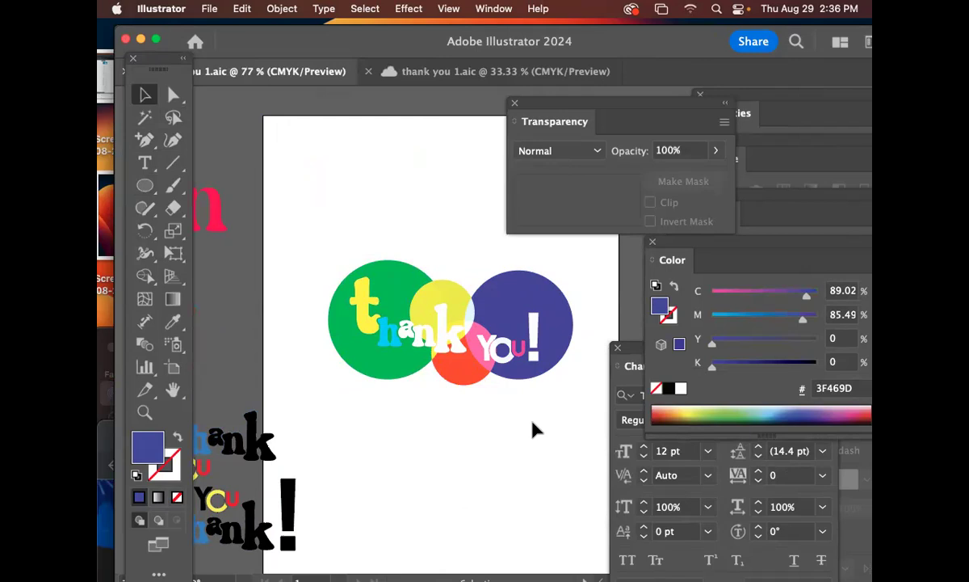
Move the two spare "thank you" lettering versions completely off the artboard to its left
mouse_move(539, 568)
key("super+minus")
scroll(417, 474, "left", 5)
left_click(396, 412)
left_click_drag(396, 412, 299, 449)
left_click(450, 405)
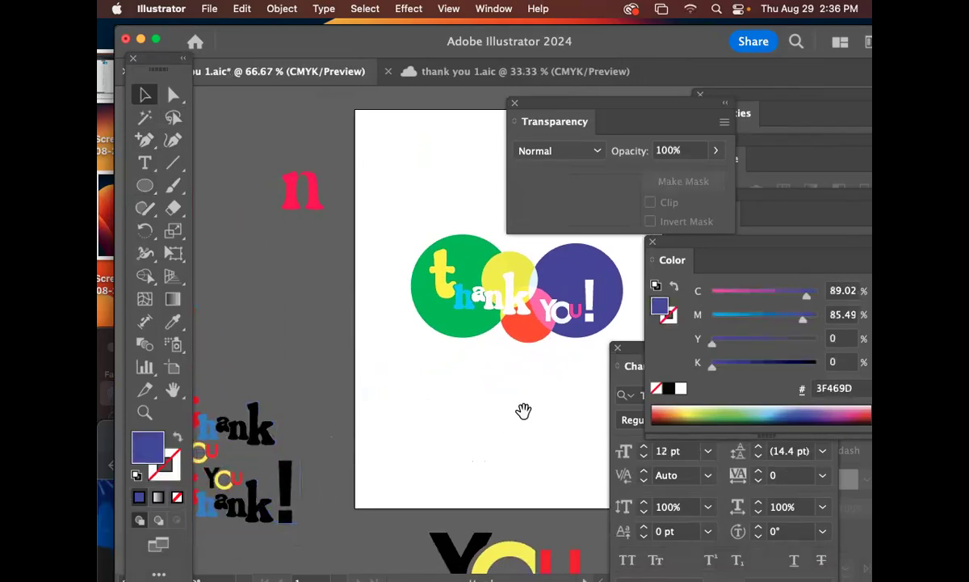
left_click_drag(524, 411, 436, 464)
Save the document to the computer's Desktop as "tank you 1.ai" in Adobe Illustrator format with the Illustrator 2020 version
left_click(210, 9)
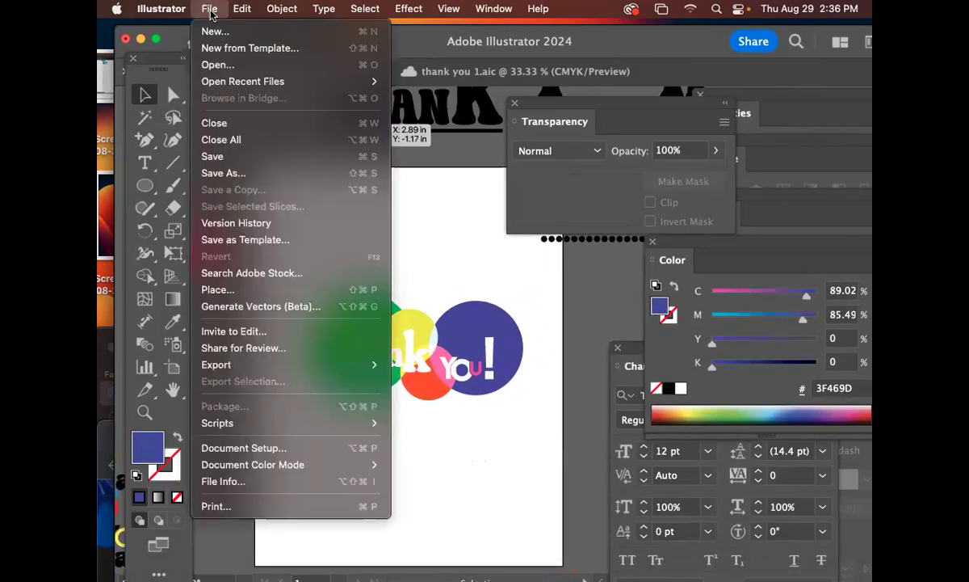
left_click(260, 173)
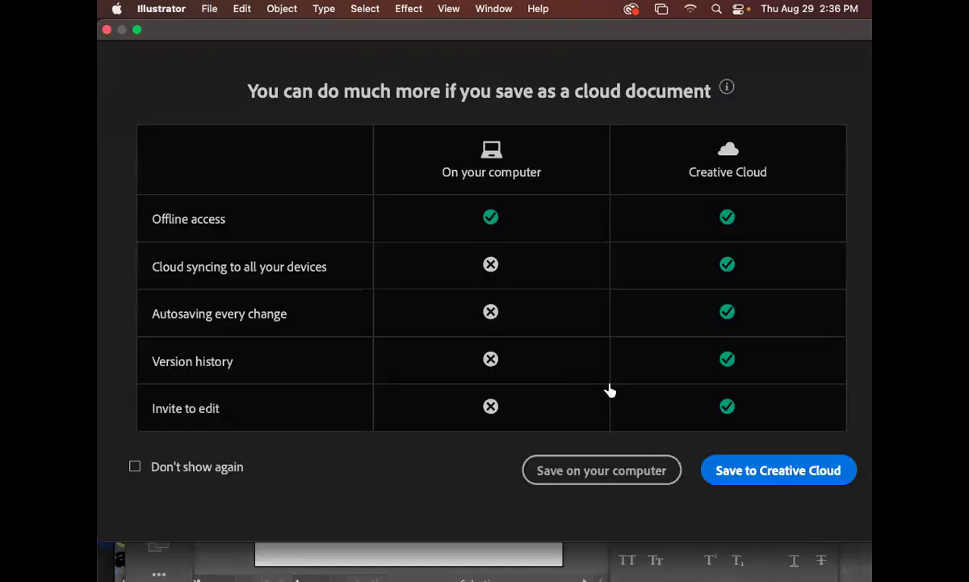
left_click(622, 474)
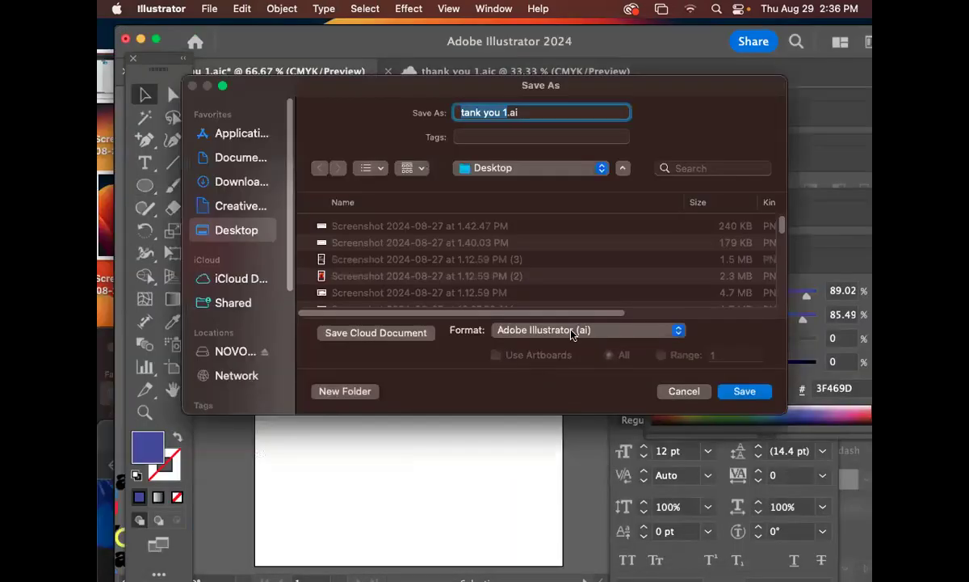
left_click(571, 330)
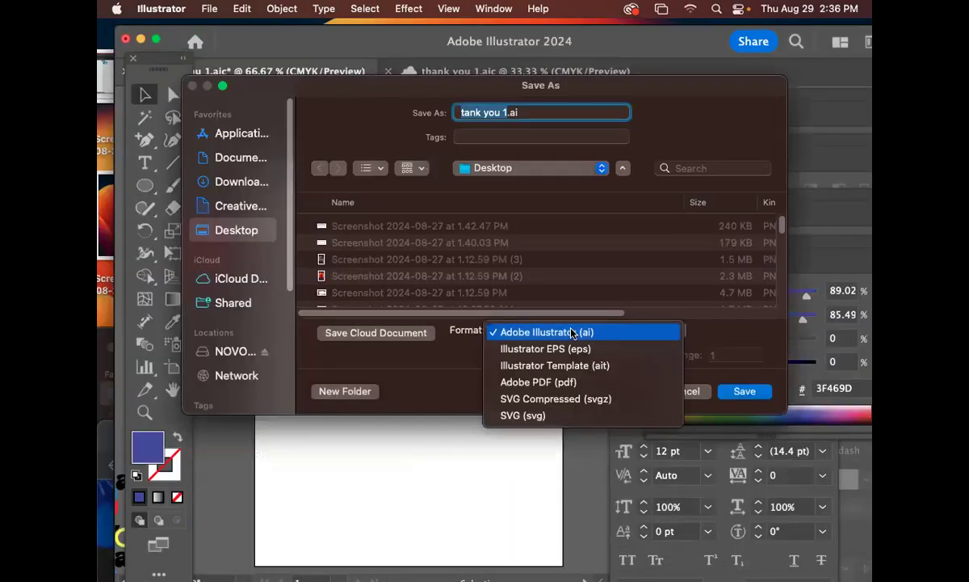
left_click(571, 331)
left_click(744, 391)
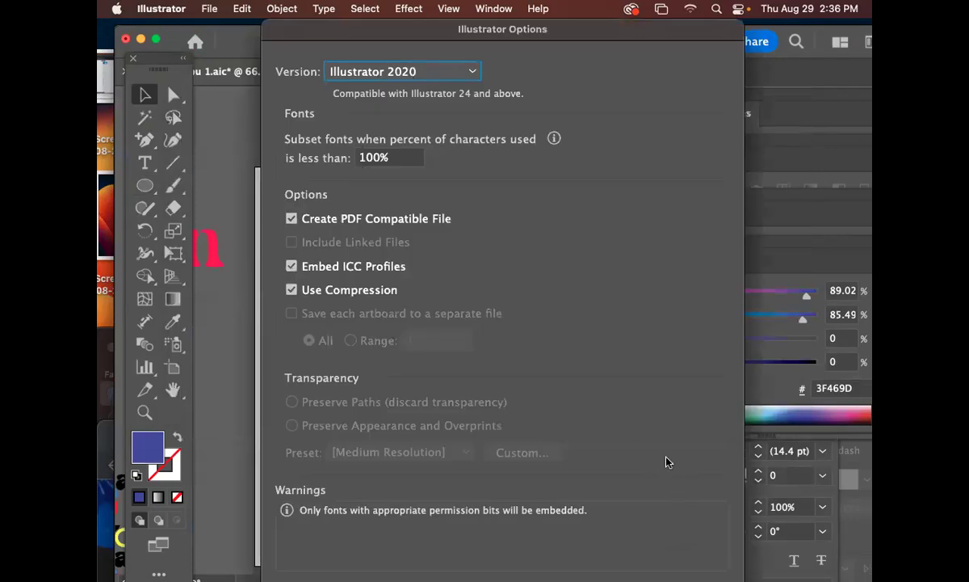
key("Return")
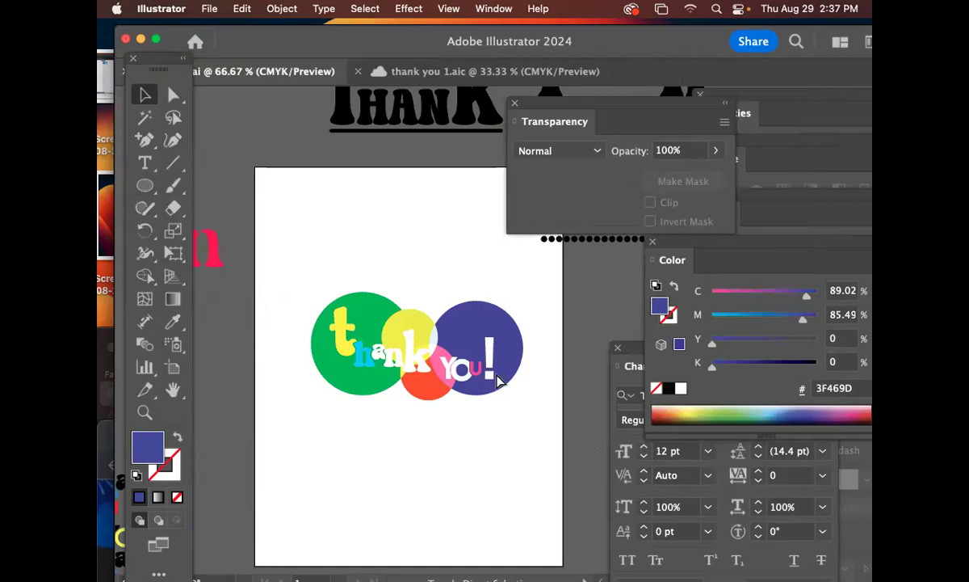
Save the document to the Desktop as "tank you 1_tn.pdf" in Adobe PDF format with the [Press Quality] preset
key("super+shift+s")
left_click(587, 472)
left_click(602, 329)
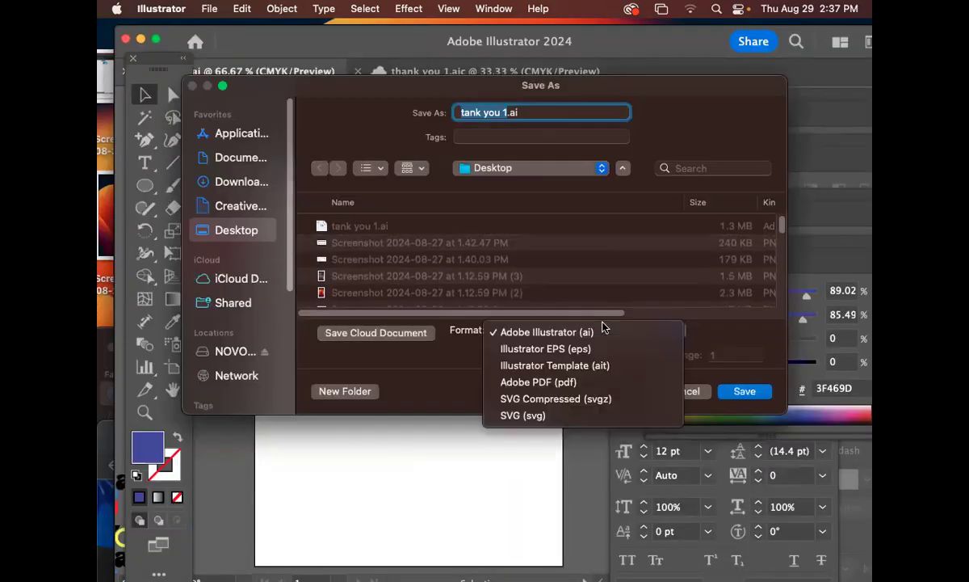
left_click(584, 399)
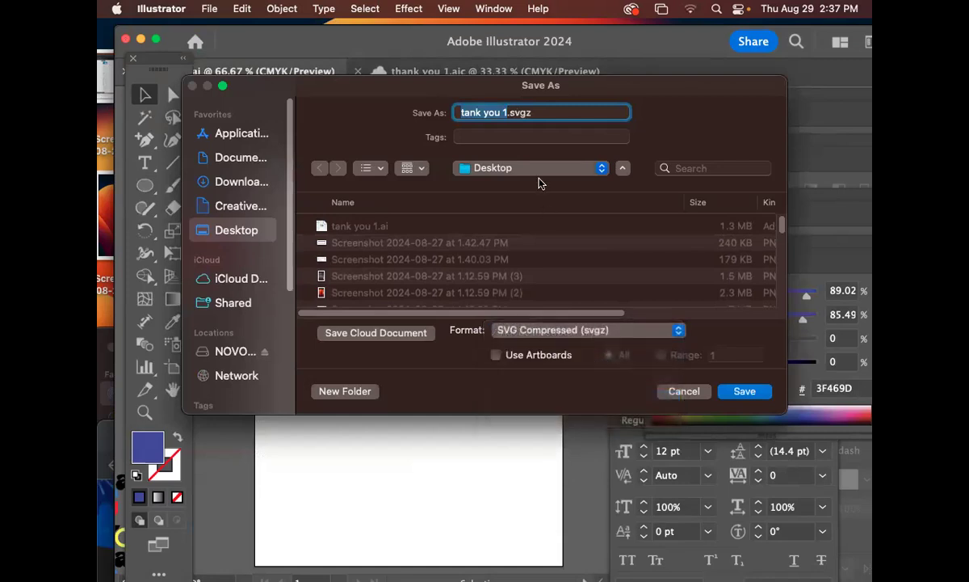
left_click(545, 330)
left_click(511, 312)
left_click(506, 112)
type("_tr")
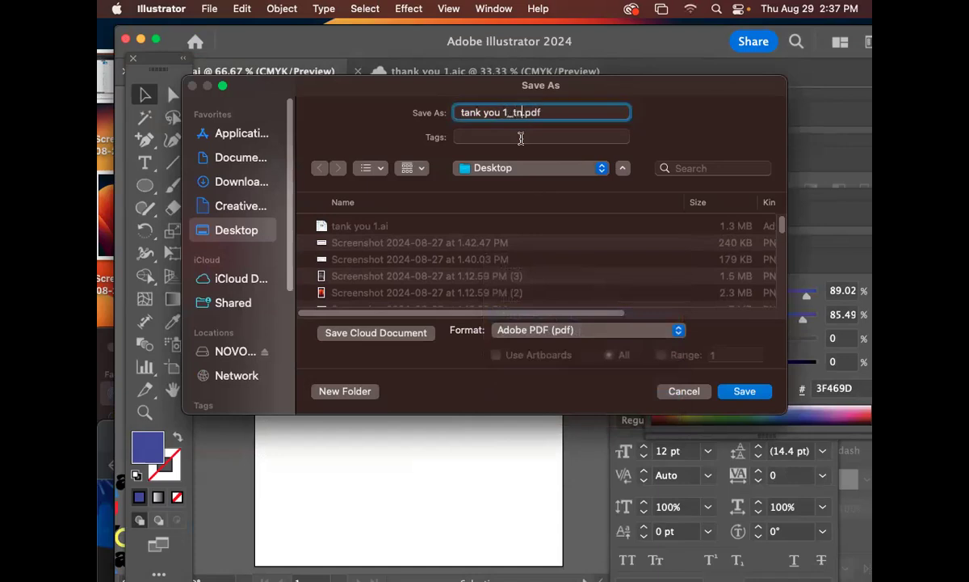
left_click(745, 391)
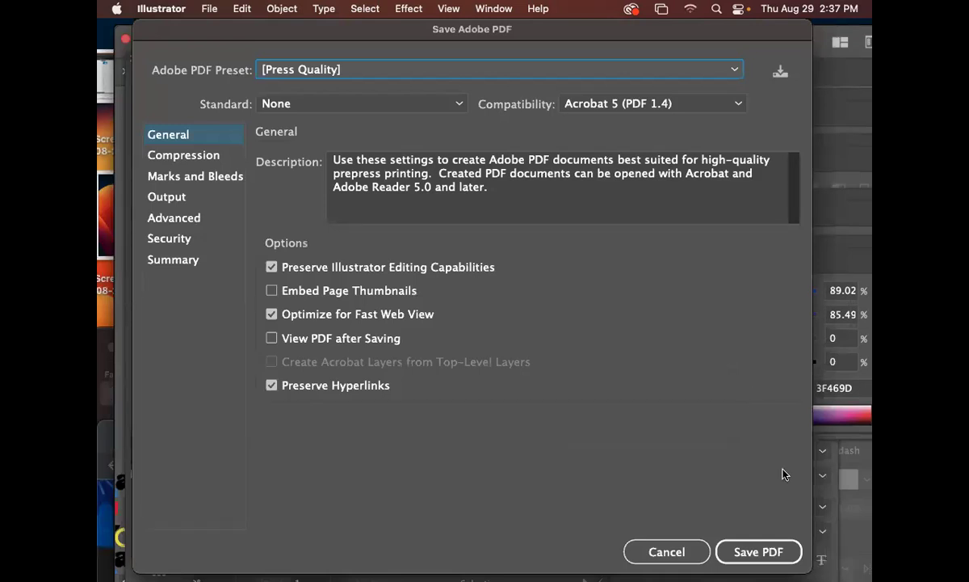
left_click(771, 552)
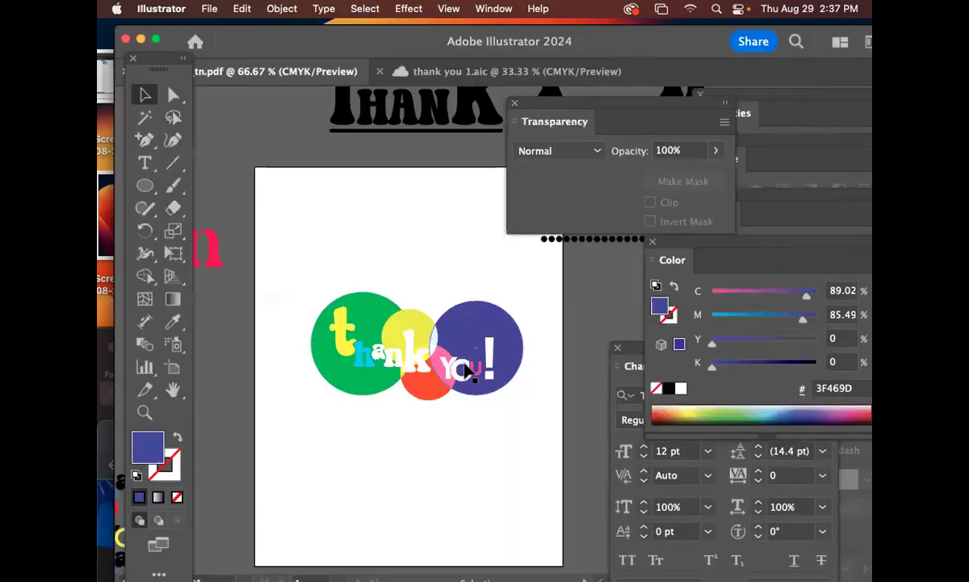
left_click(376, 360)
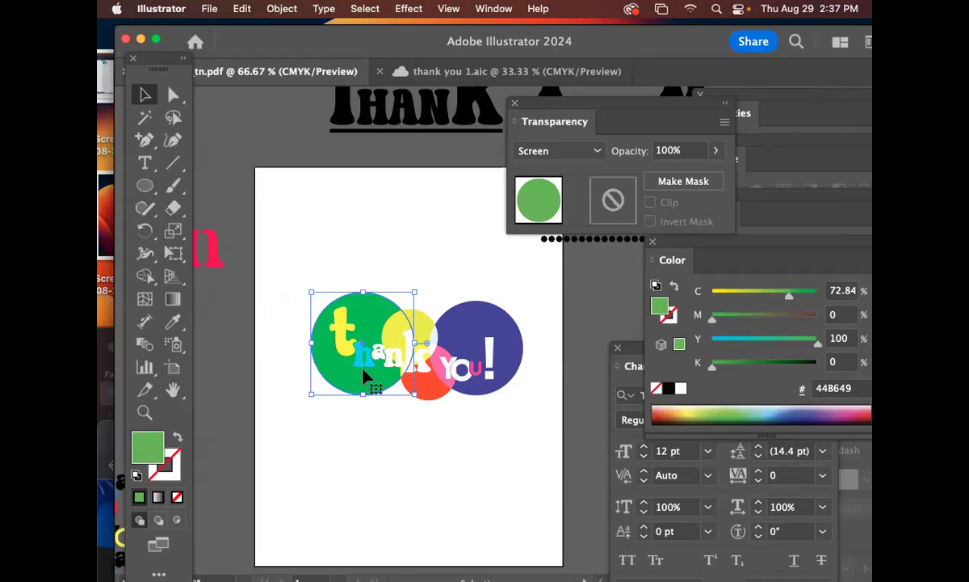
left_click(466, 188)
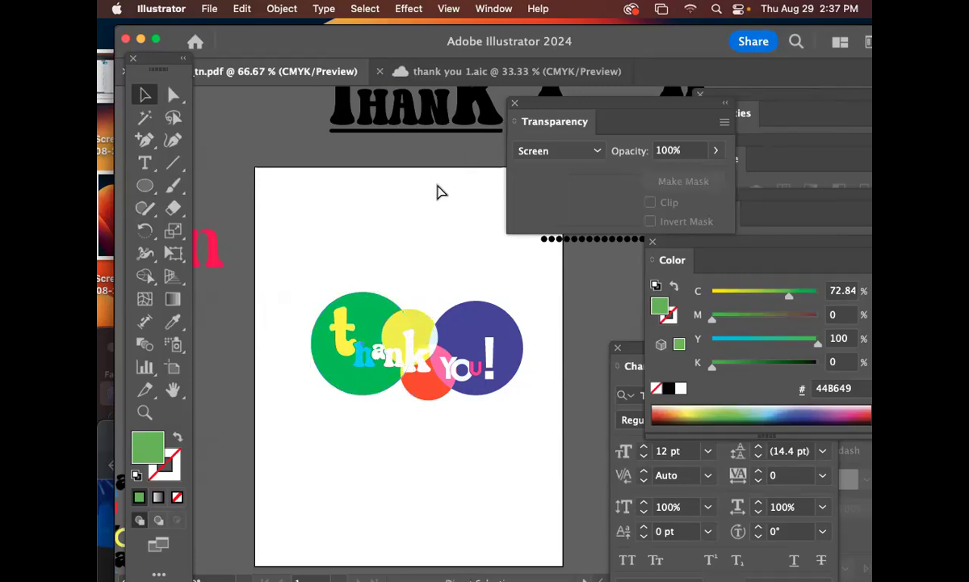